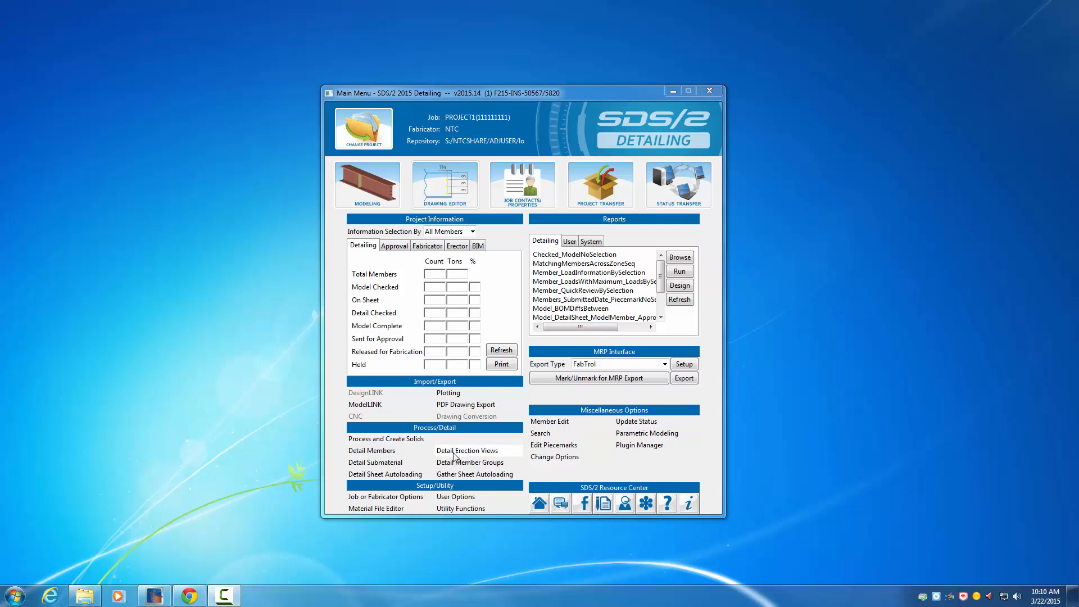
# Step: Detail the ISO erection view with the member style set to Wire
pyautogui.click(473, 452)
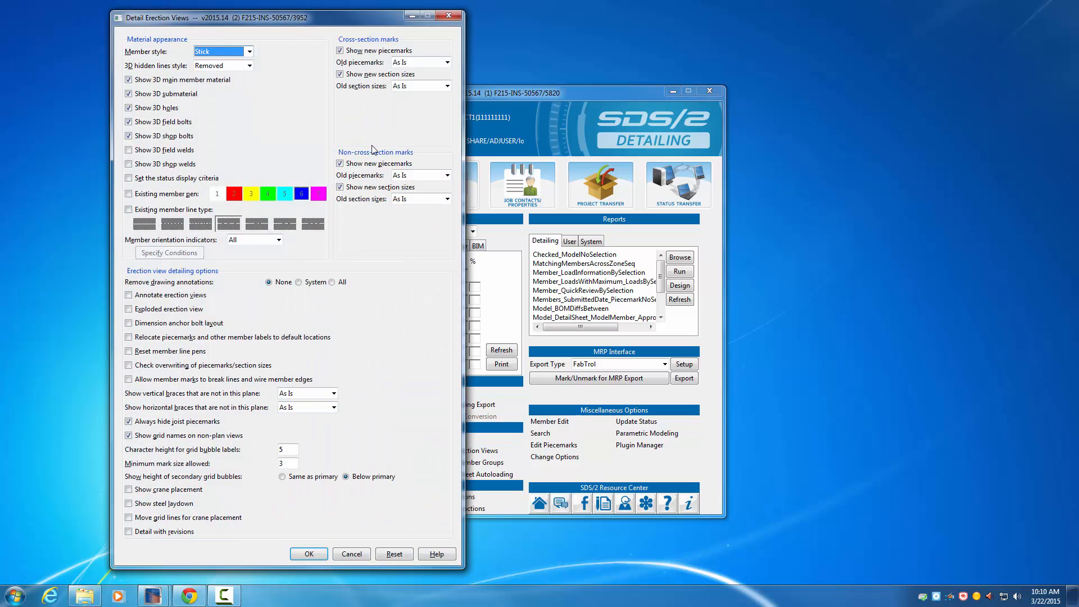
pyautogui.moveTo(313, 18); pyautogui.dragTo(266, 21)
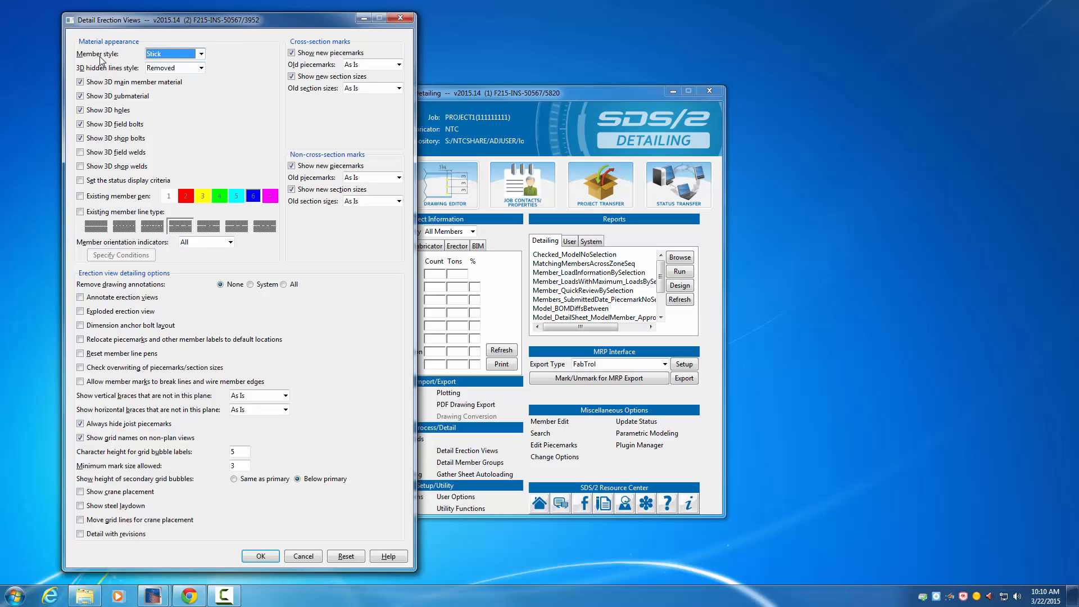
pyautogui.click(201, 54)
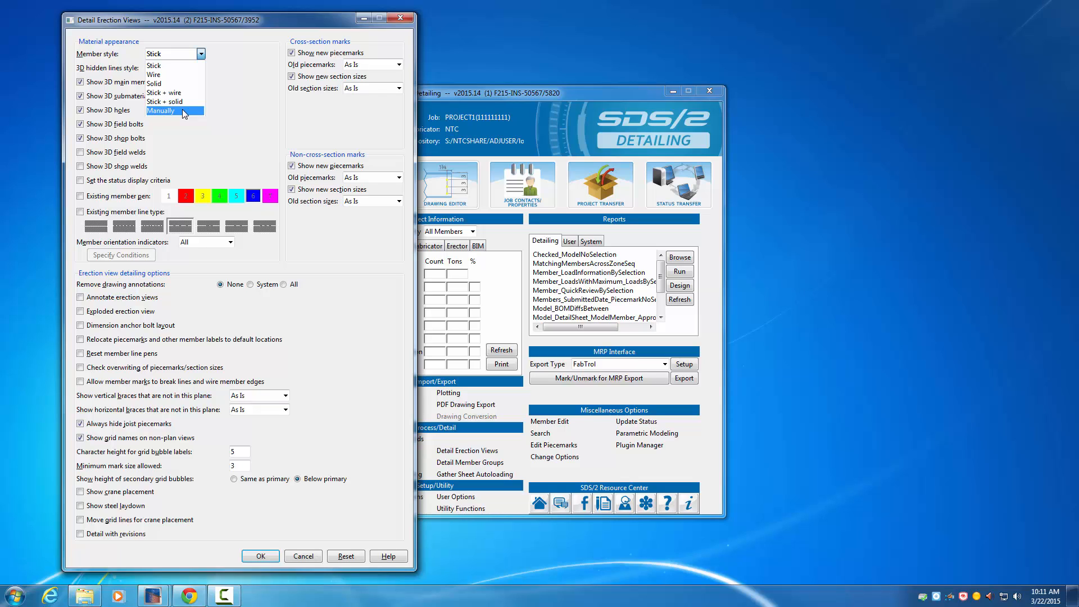
pyautogui.click(168, 75)
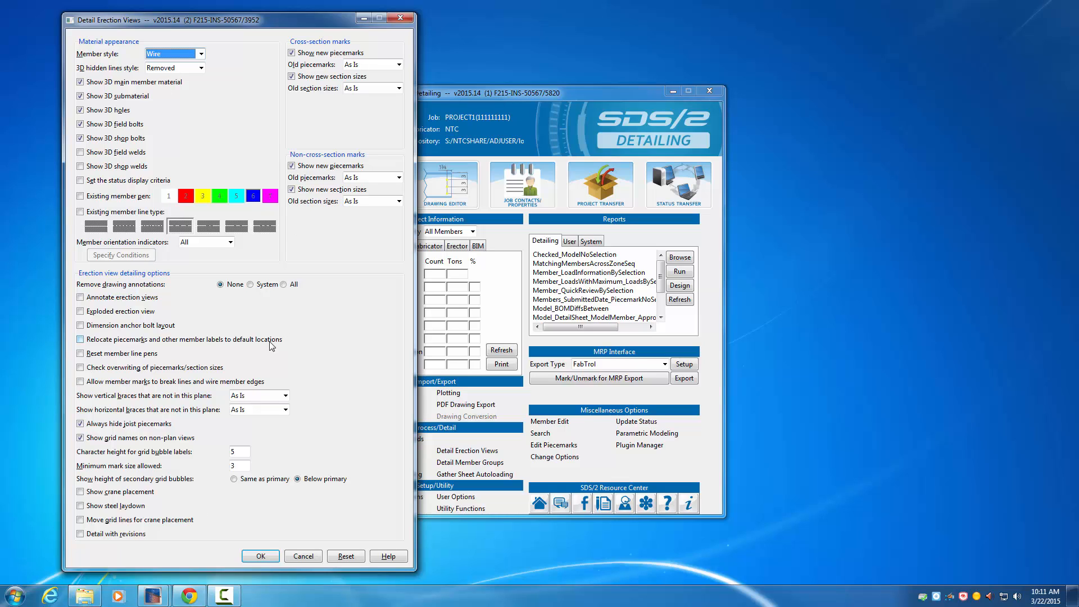
pyautogui.click(269, 558)
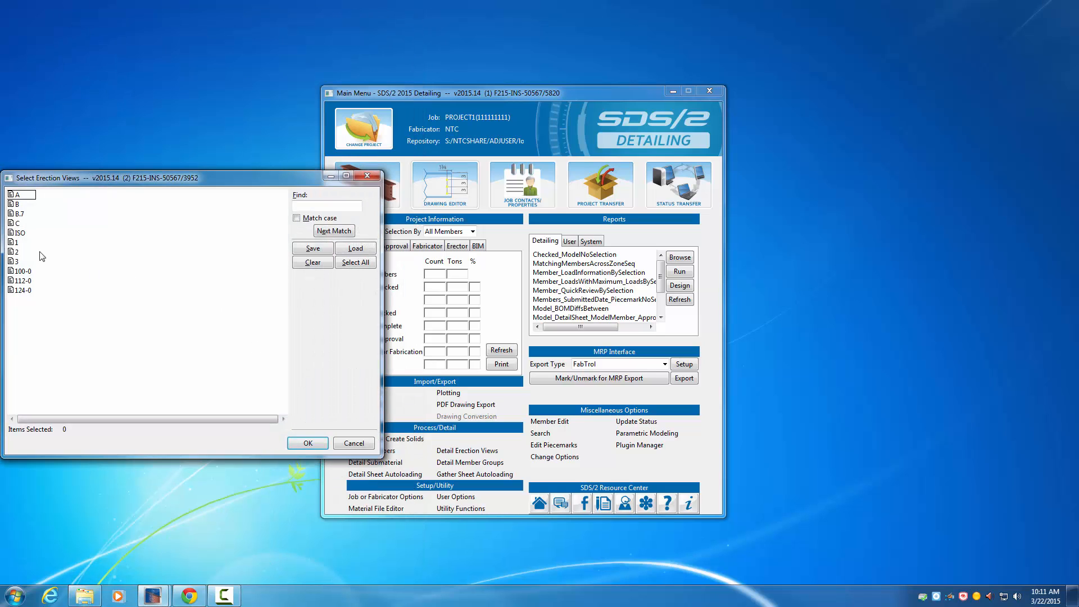
pyautogui.click(23, 234)
pyautogui.click(308, 444)
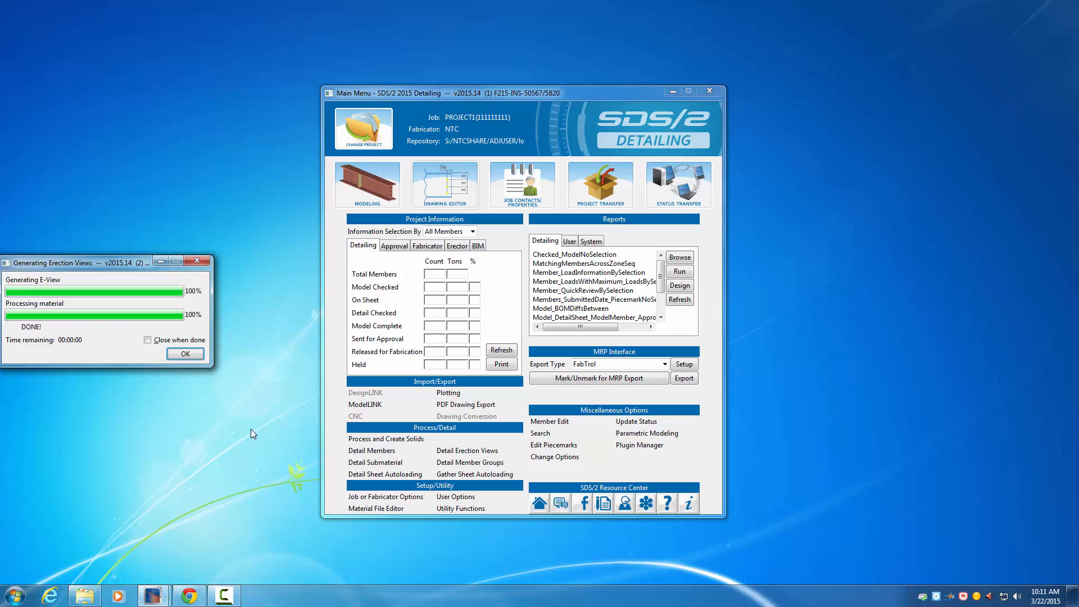
pyautogui.click(192, 352)
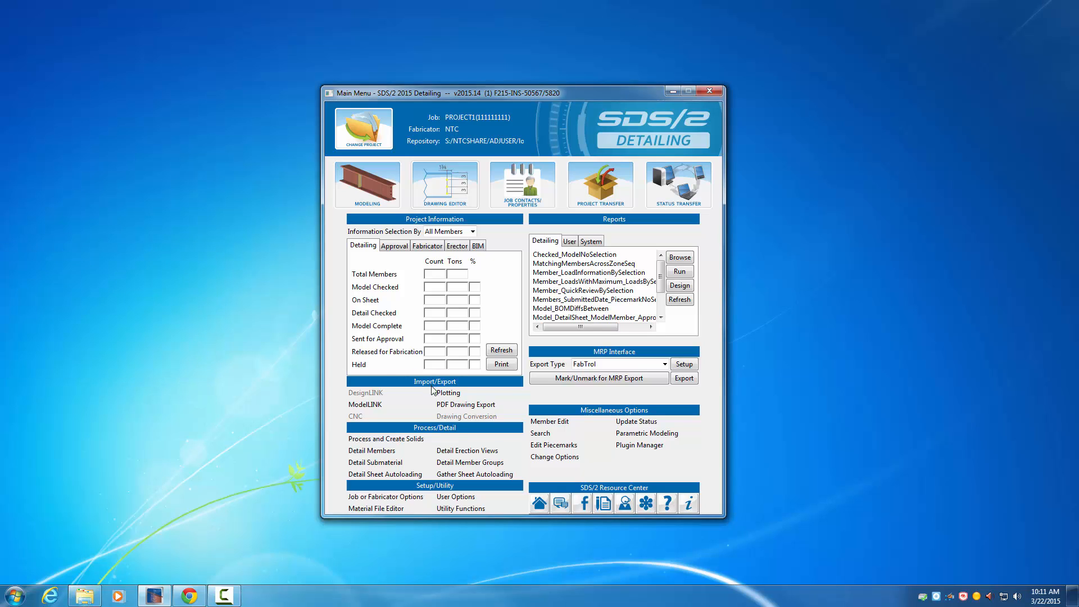
# Step: Set up a new erection view detailing run with Wire member style, annotated erection views and dimensioned anchor bolt layout
pyautogui.click(466, 453)
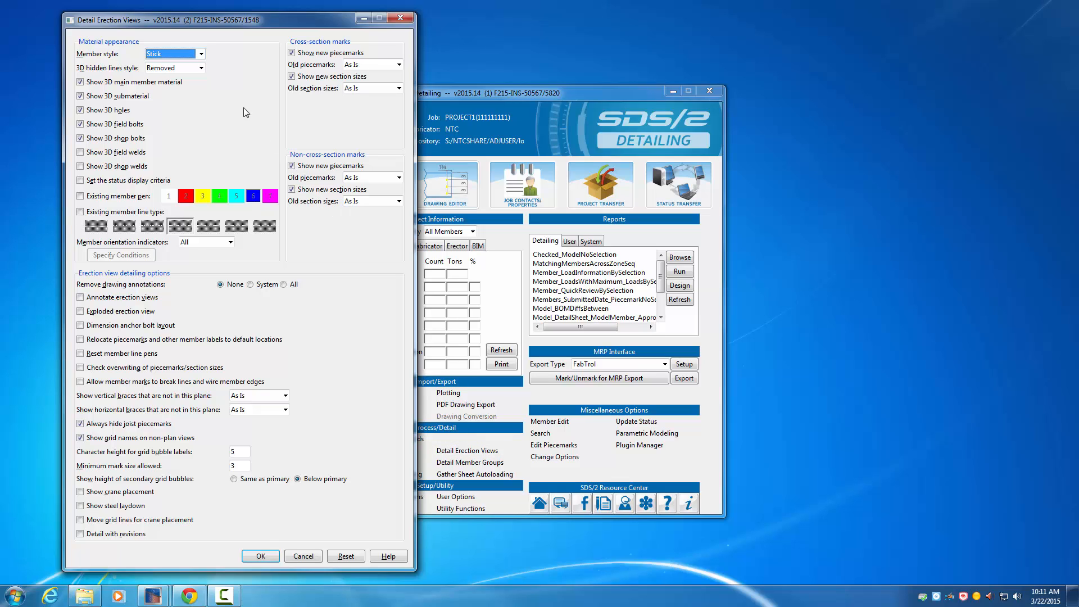
pyautogui.click(201, 54)
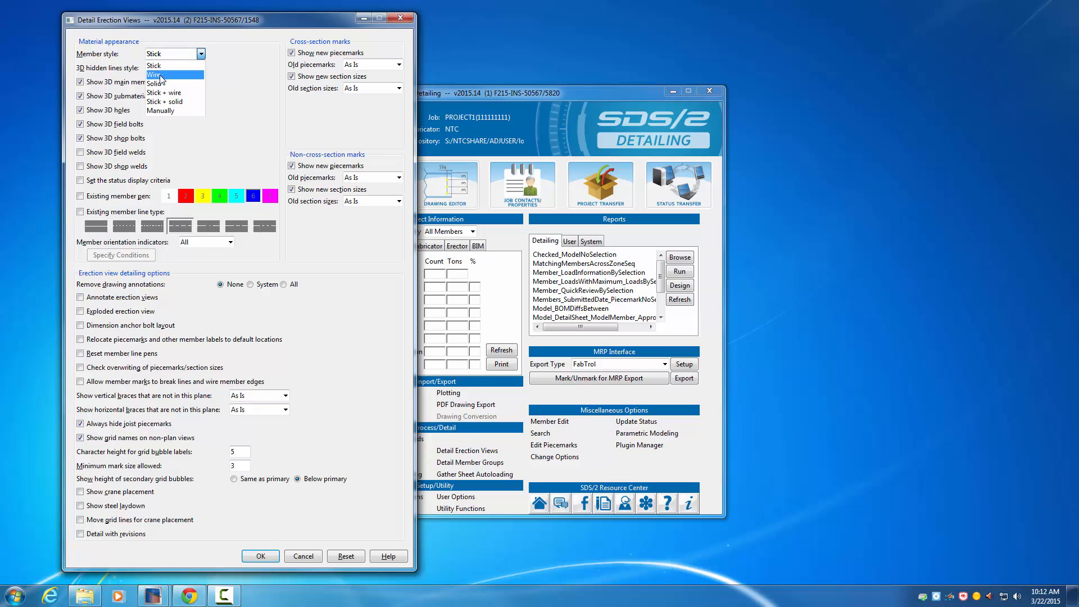
pyautogui.click(160, 75)
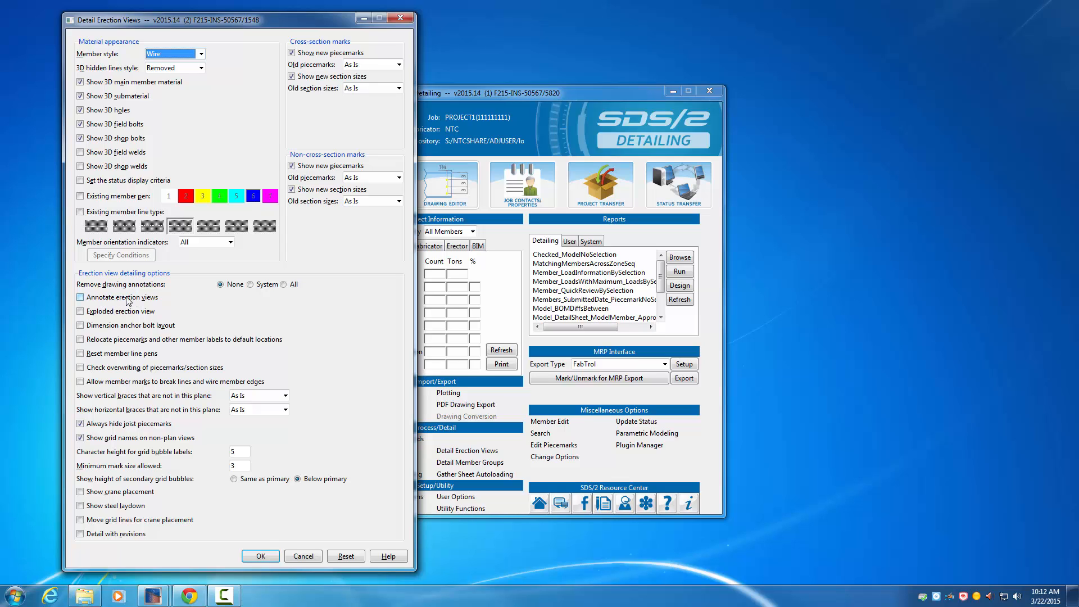
pyautogui.click(81, 297)
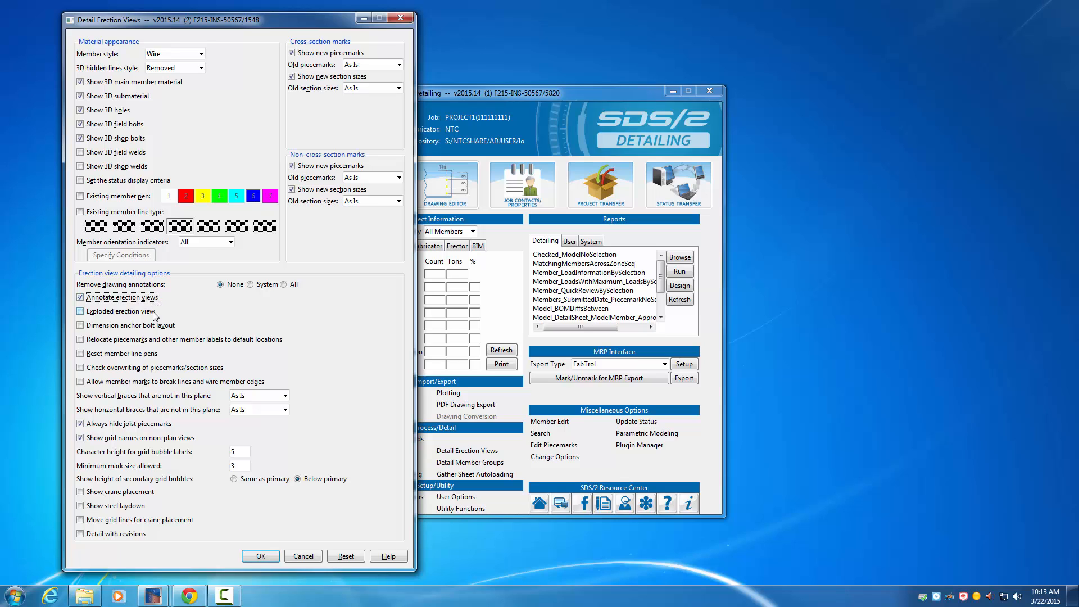
pyautogui.click(81, 326)
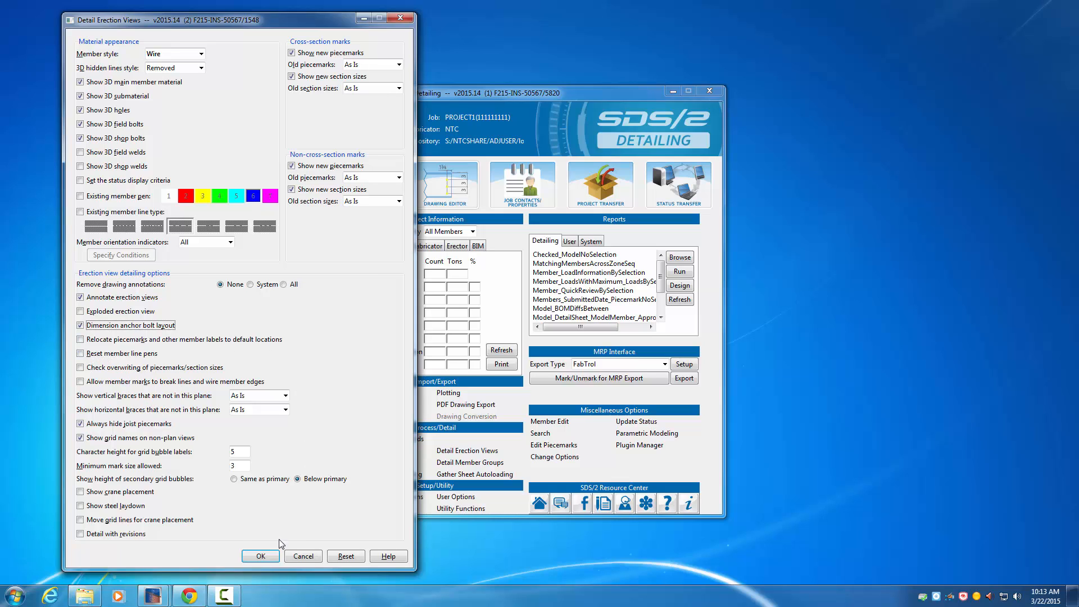
pyautogui.click(261, 557)
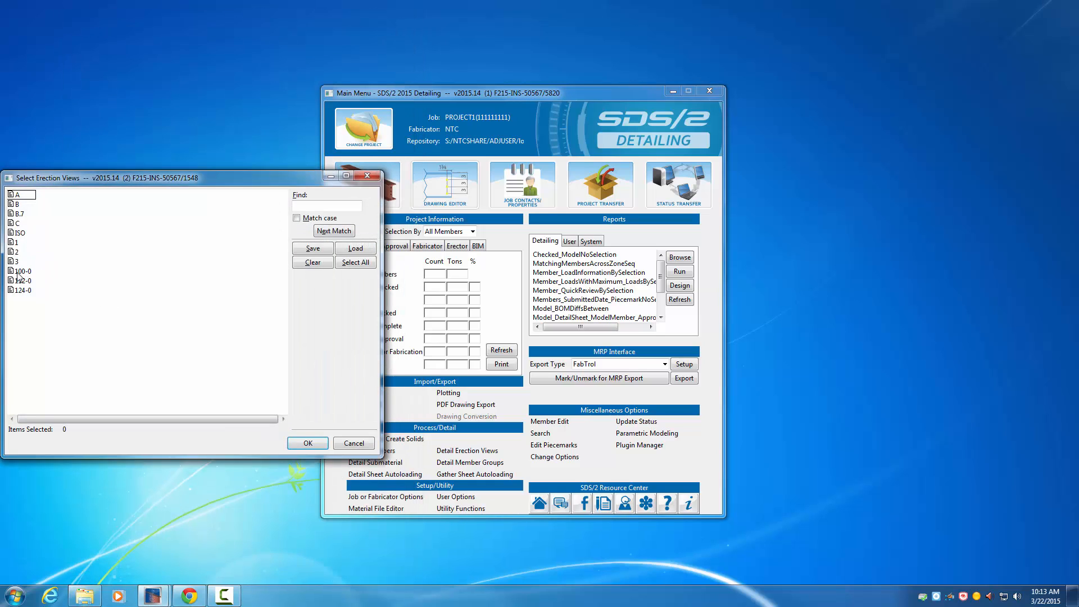
# Step: Select erection view 100-0 and generate it
pyautogui.click(24, 272)
pyautogui.click(311, 443)
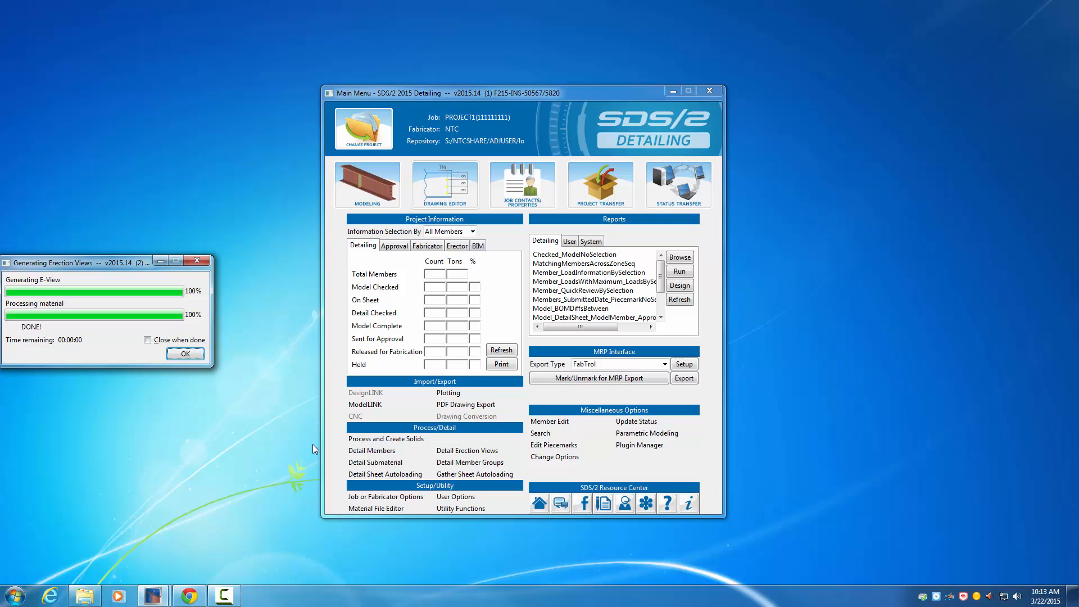
pyautogui.click(186, 354)
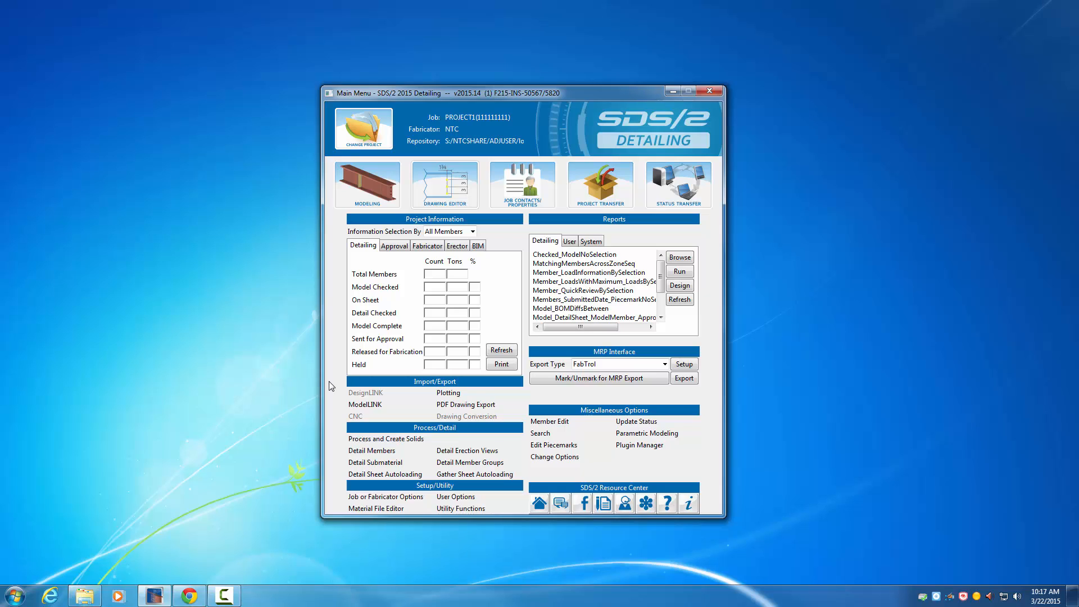
# Step: Set up another erection view detailing run with Stick members, member orientation indicators set to None and annotated erection views
pyautogui.click(465, 452)
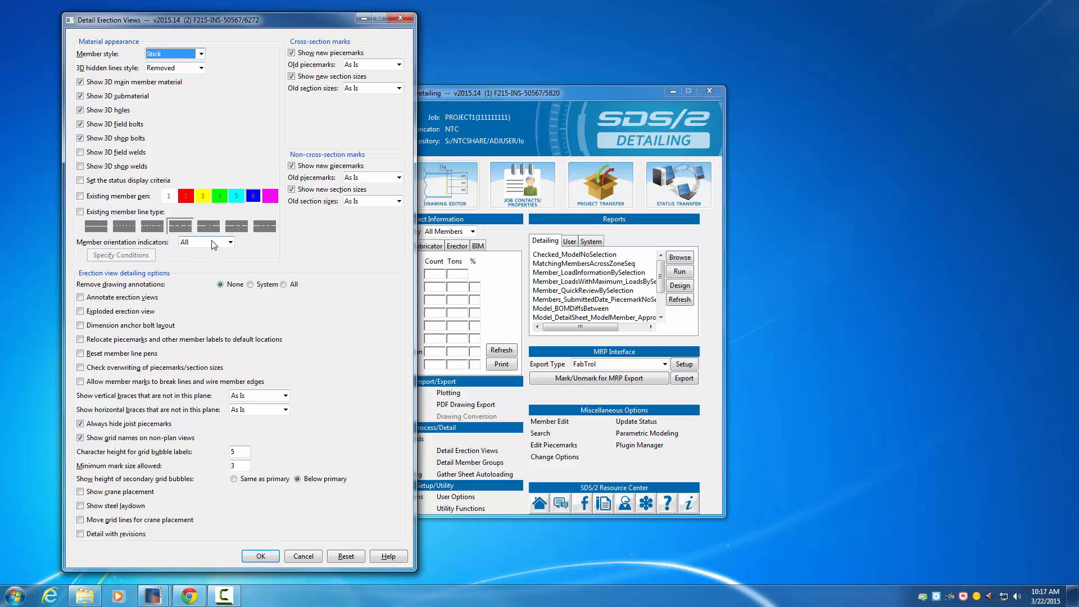
pyautogui.click(230, 243)
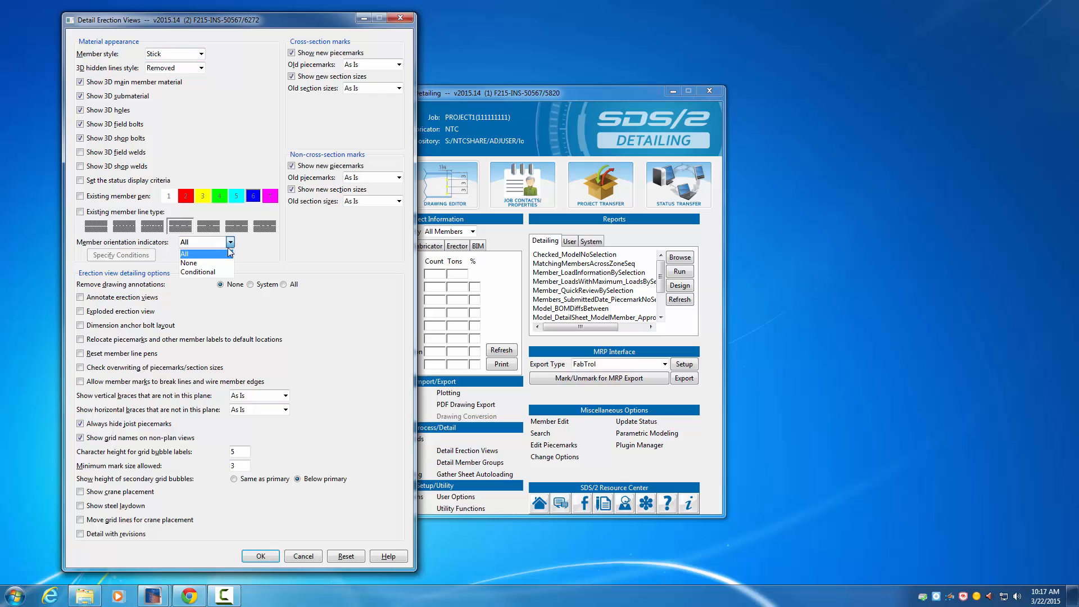
pyautogui.click(200, 264)
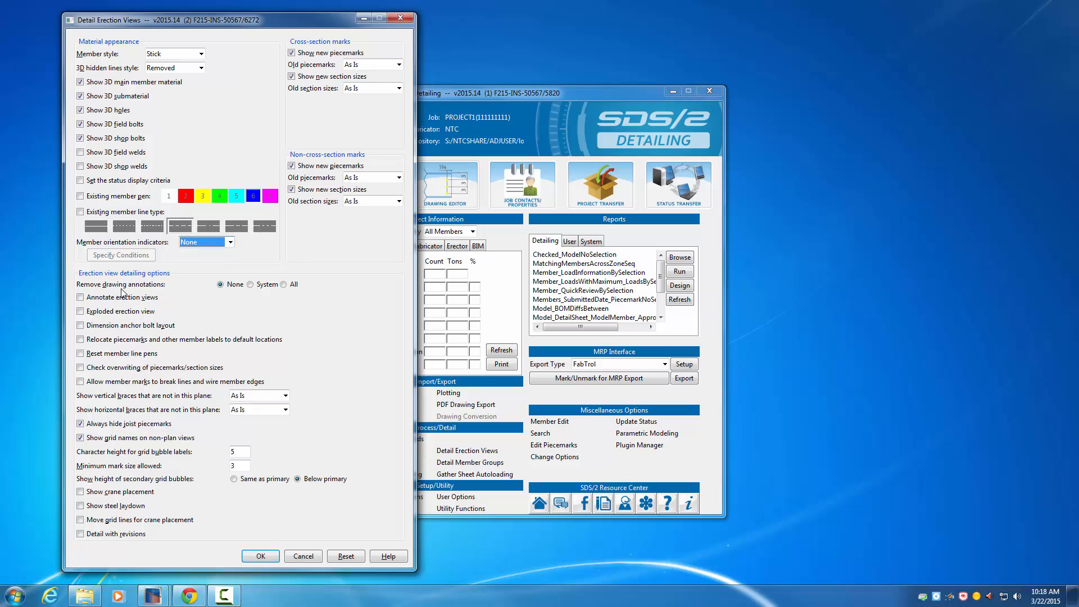
pyautogui.click(83, 299)
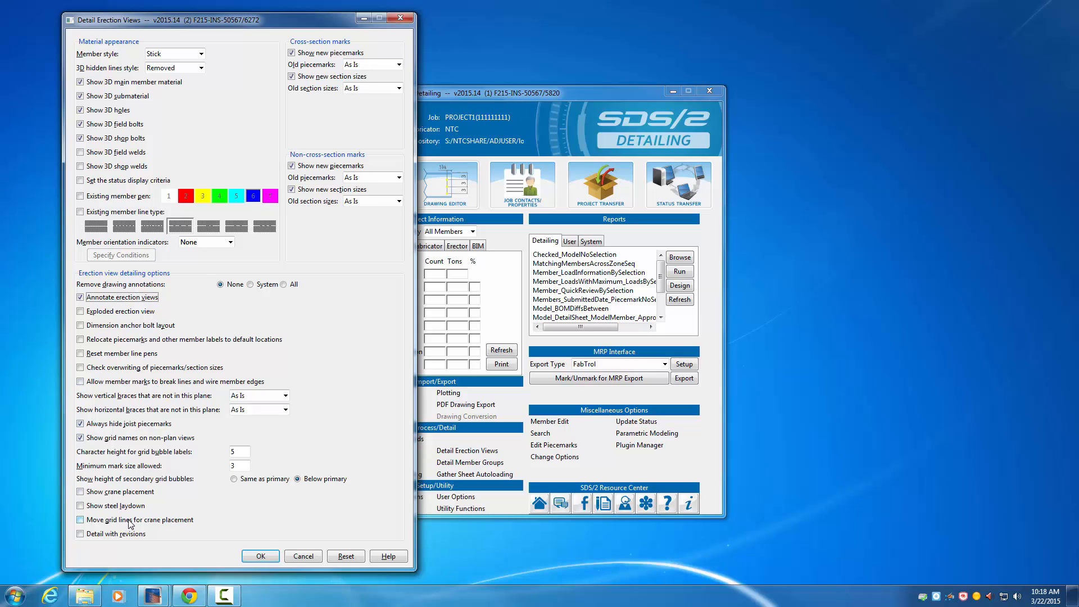
pyautogui.click(261, 556)
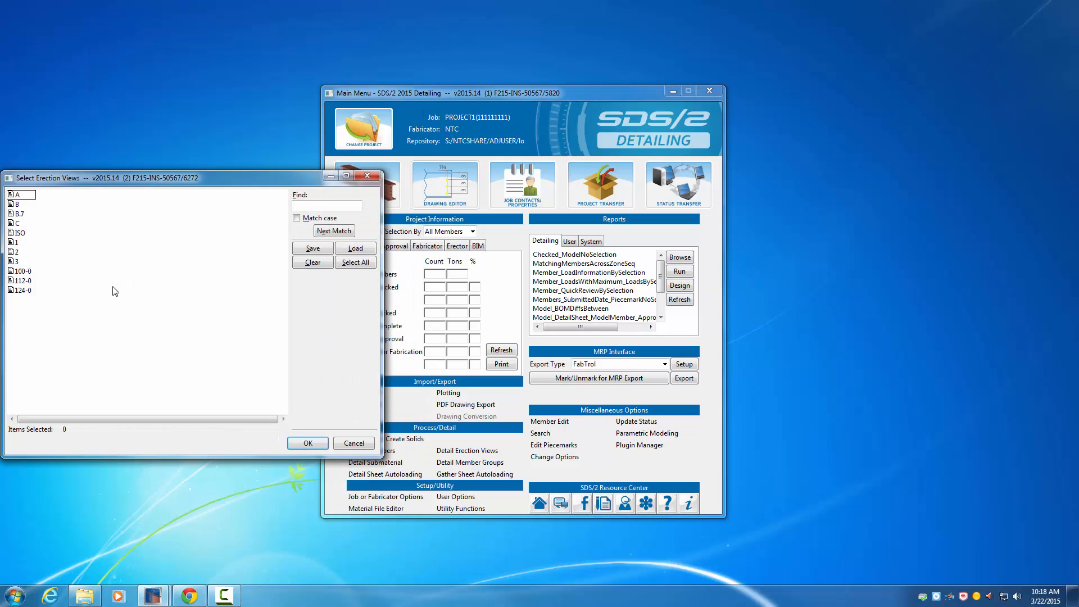
# Step: Select erection views 112-0 and 124-0 and generate them
pyautogui.click(26, 282)
pyautogui.click(27, 292)
pyautogui.keyDown('ctrl'); pyautogui.click(31, 284); pyautogui.keyUp('ctrl')
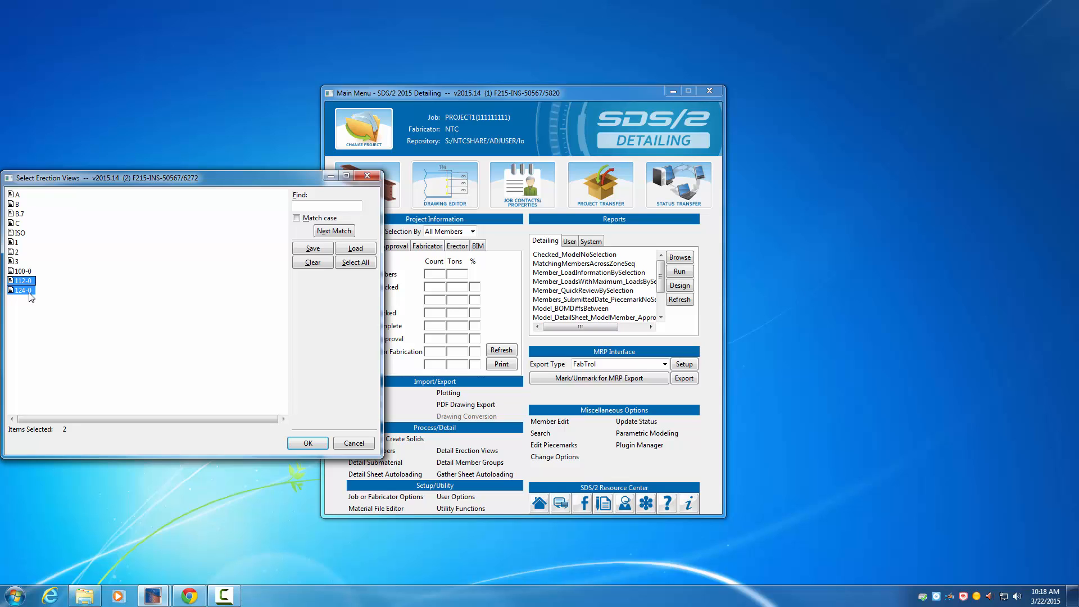
pyautogui.click(309, 444)
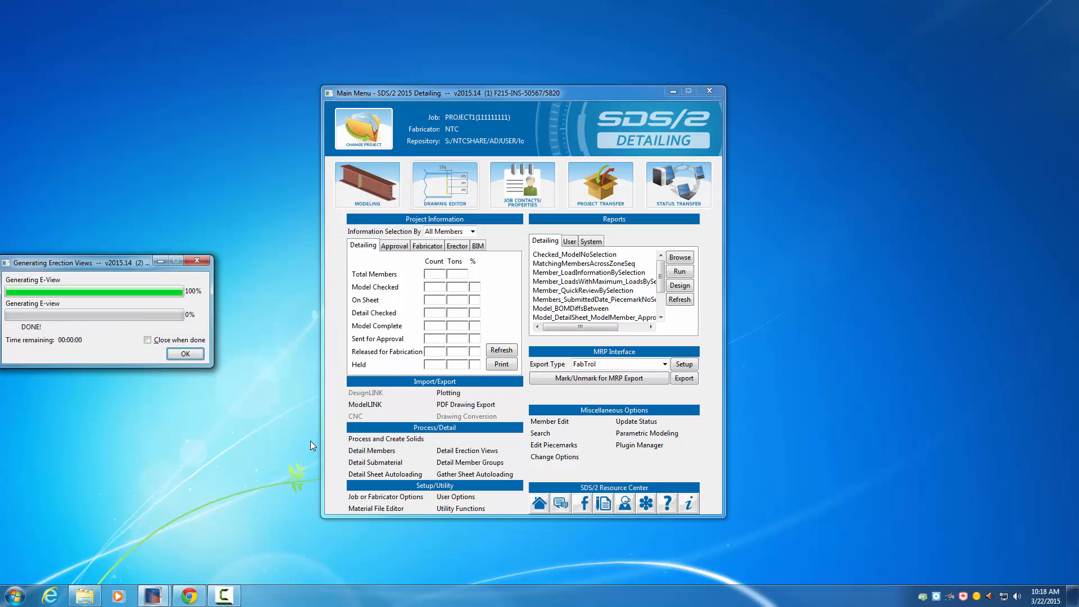
pyautogui.click(186, 354)
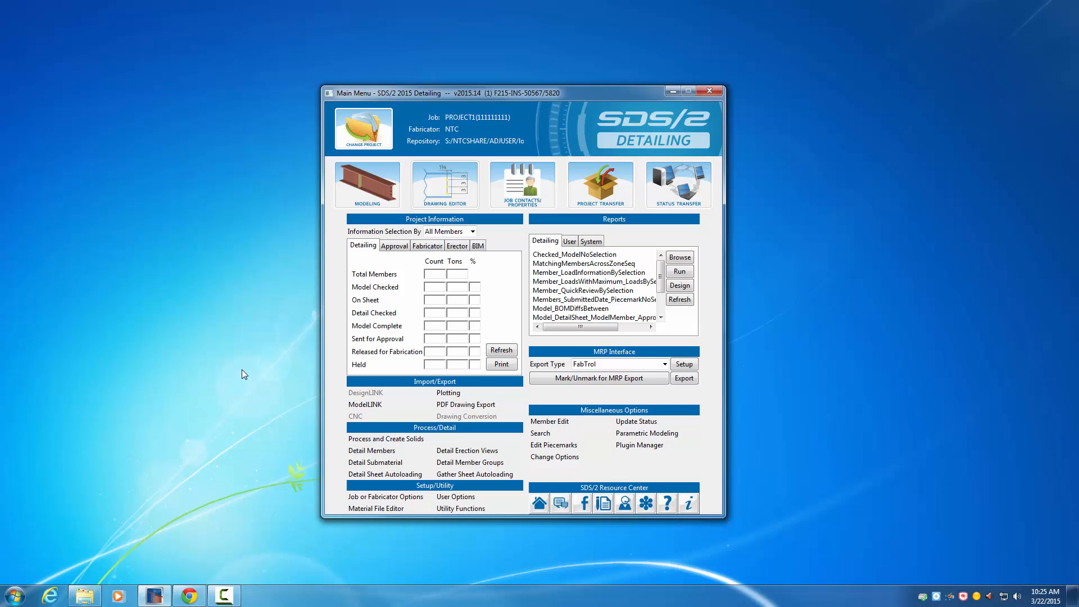
# Step: Start another erection view detailing run with Wire member style, Dashed 3D hidden lines and annotated erection views
pyautogui.click(465, 452)
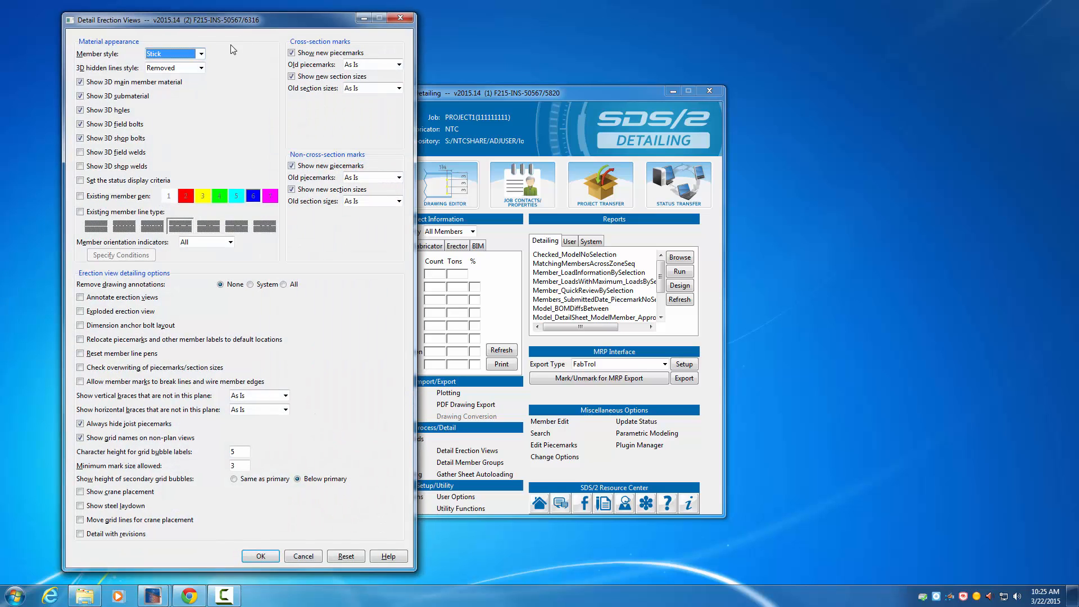
pyautogui.click(201, 54)
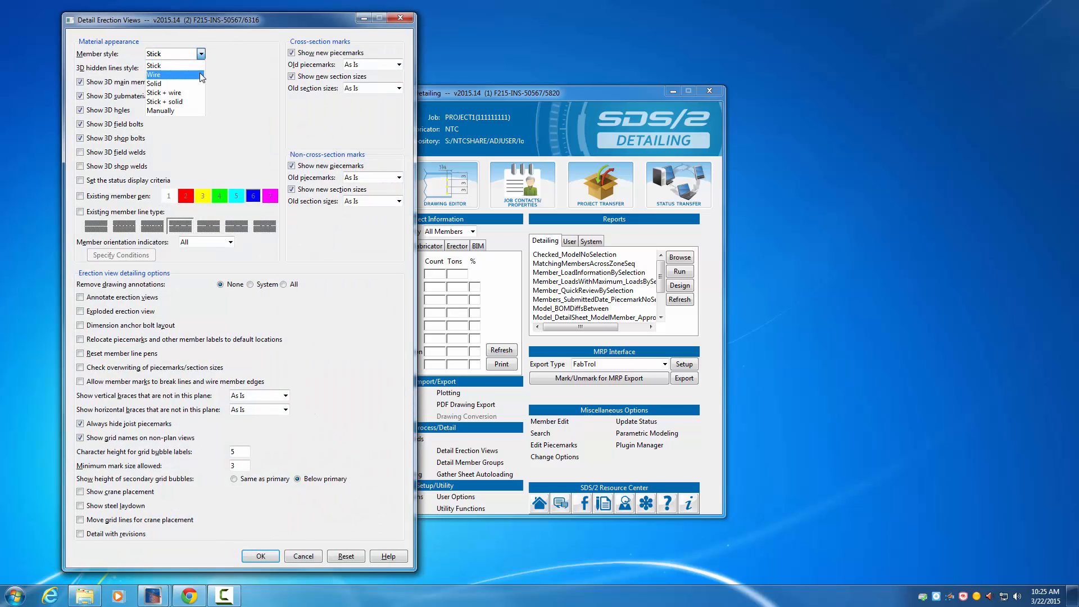
pyautogui.click(167, 75)
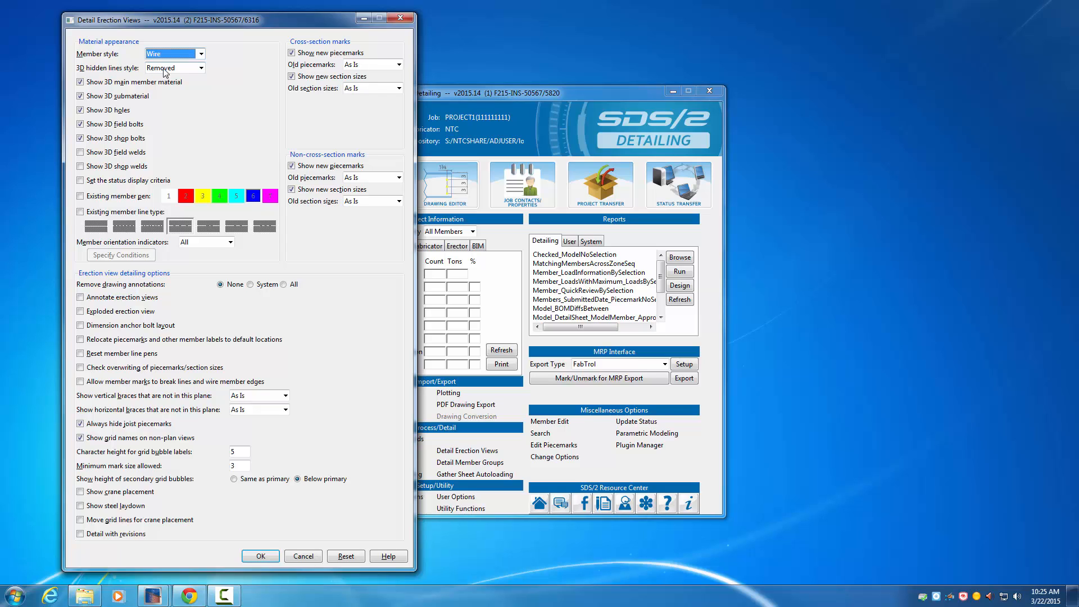
pyautogui.click(201, 68)
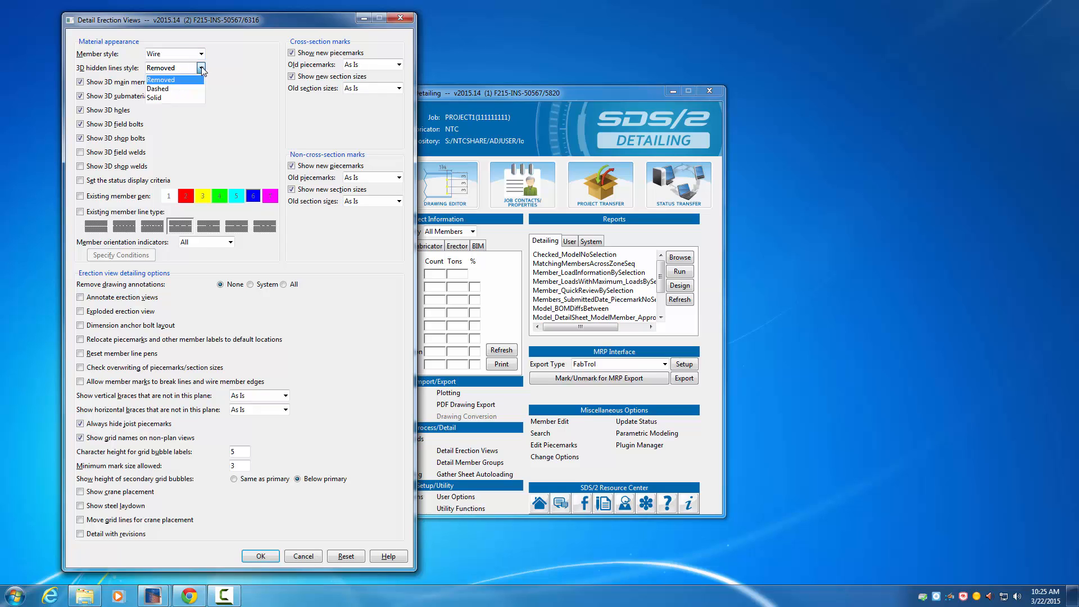
pyautogui.click(169, 89)
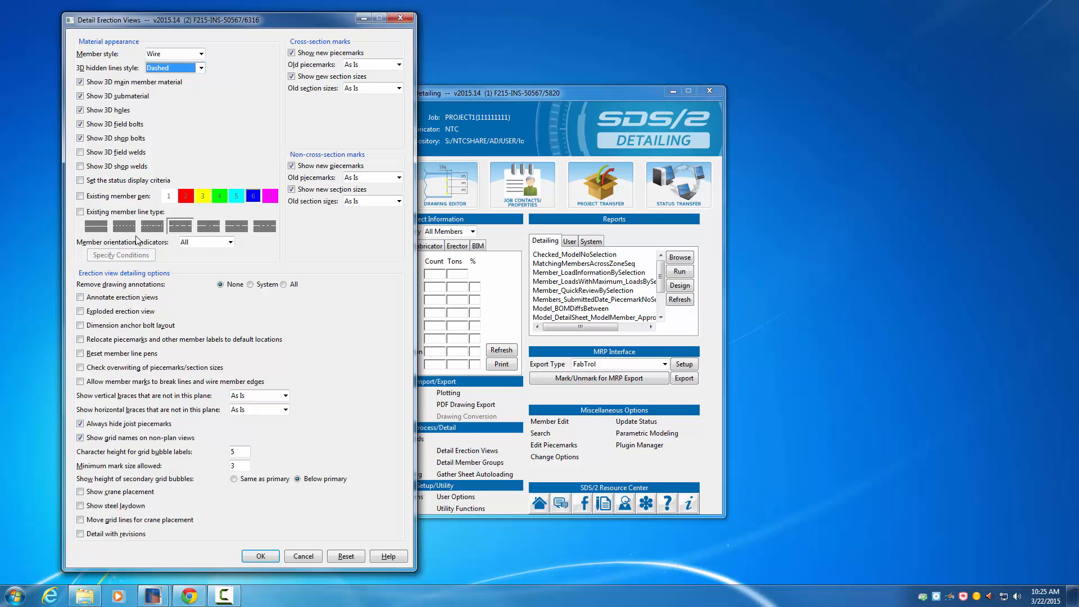
pyautogui.click(83, 299)
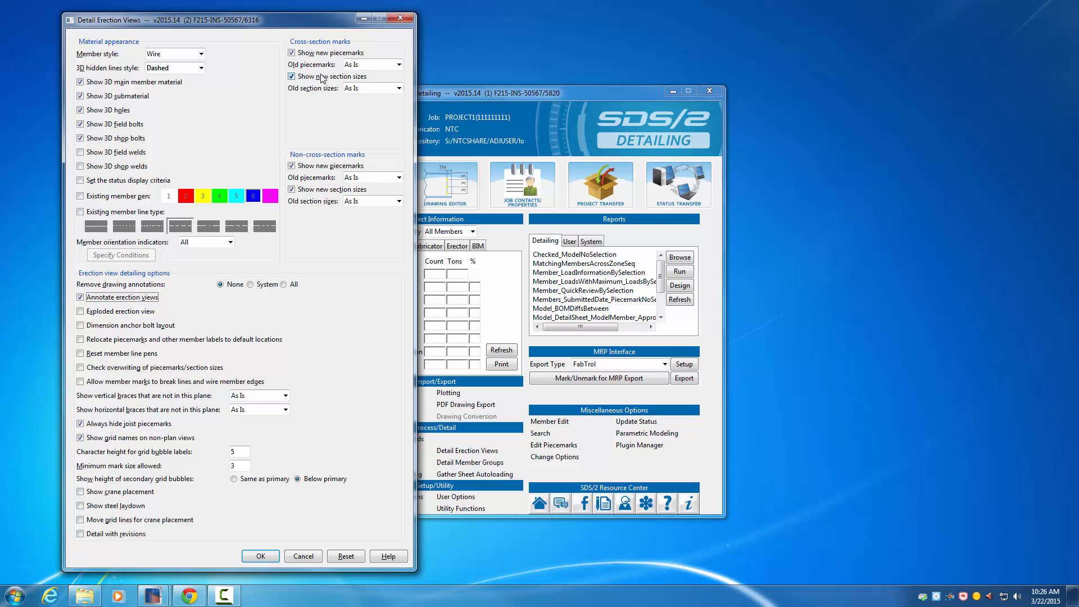
# Step: Turn off new piecemarks and new section sizes for cross-section marks, keep old piecemarks As Is, and accept the options
pyautogui.click(298, 55)
pyautogui.click(294, 77)
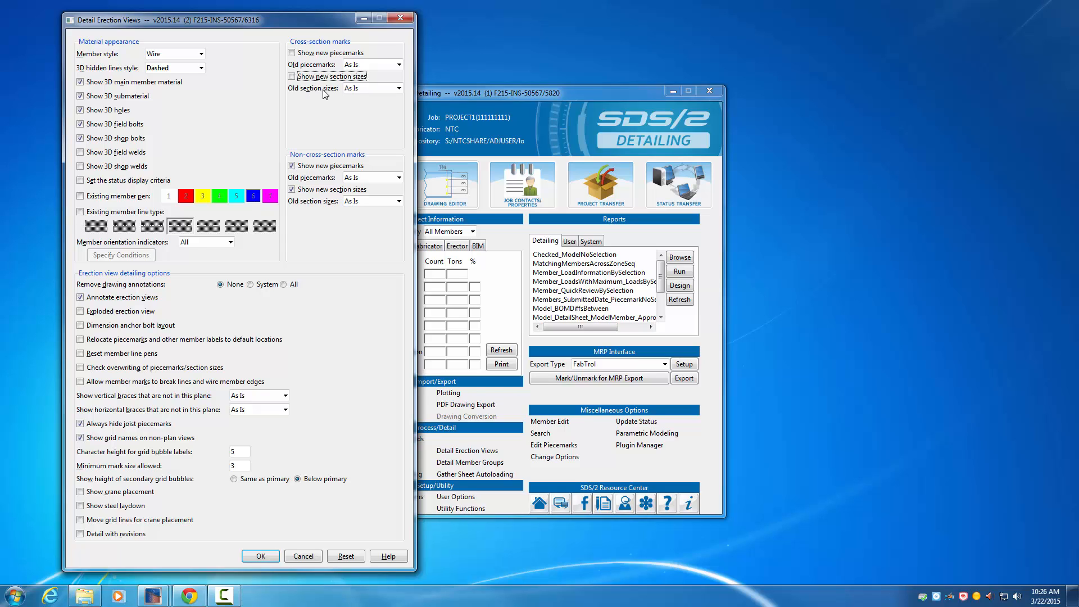
pyautogui.click(397, 65)
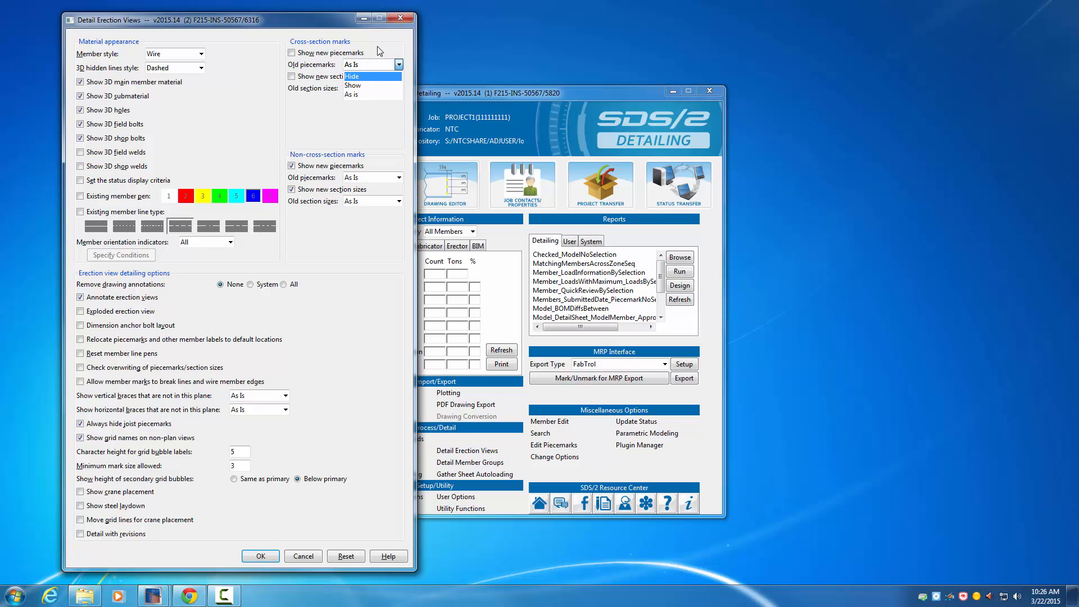
pyautogui.click(377, 48)
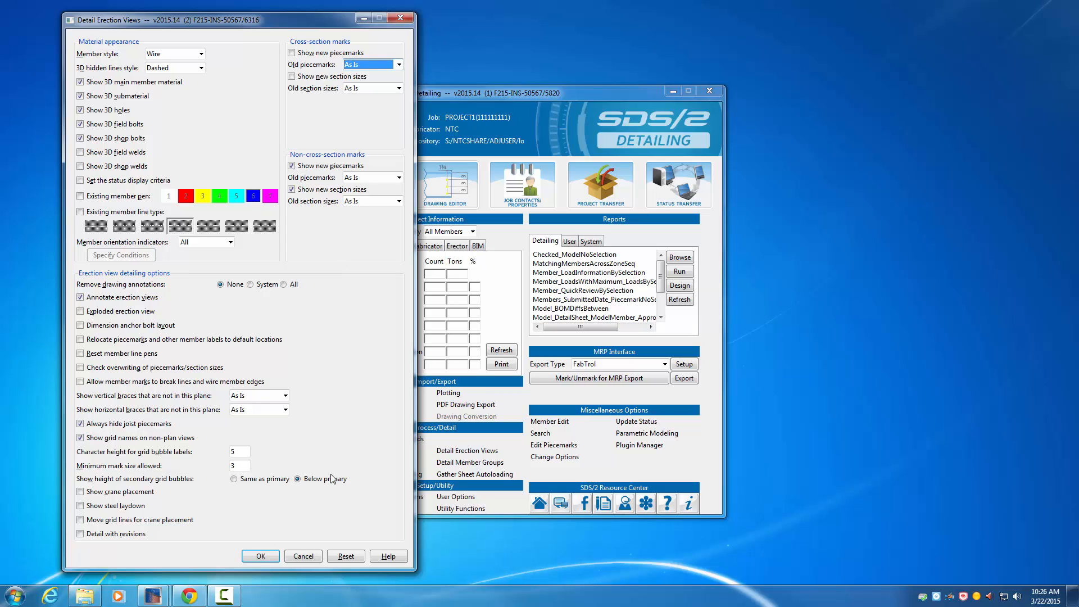
pyautogui.click(260, 555)
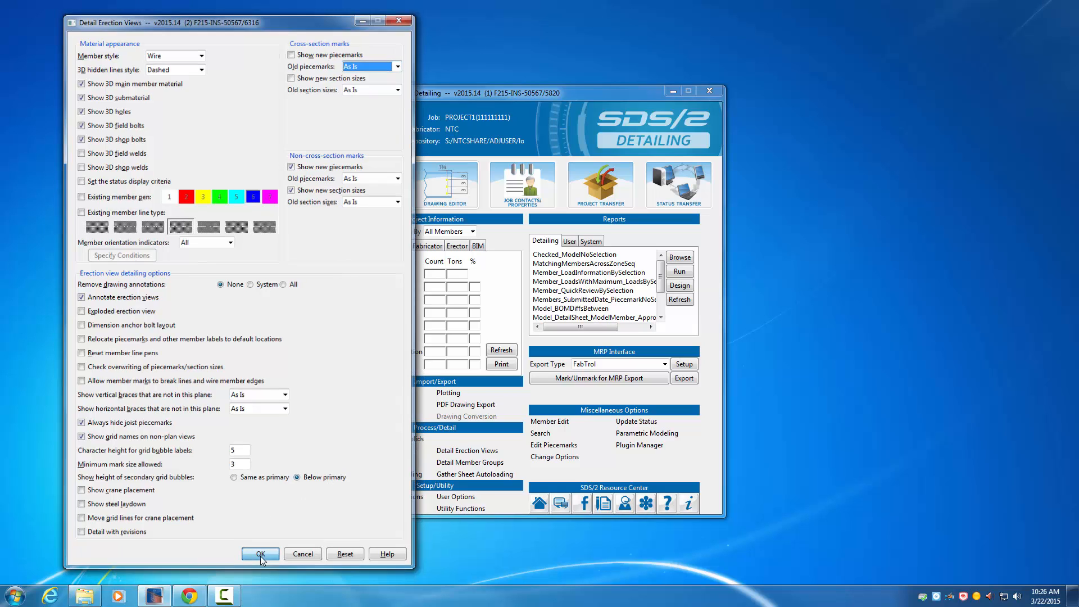
# Step: Select erection view 1 and generate it
pyautogui.moveTo(107, 177); pyautogui.dragTo(245, 146)
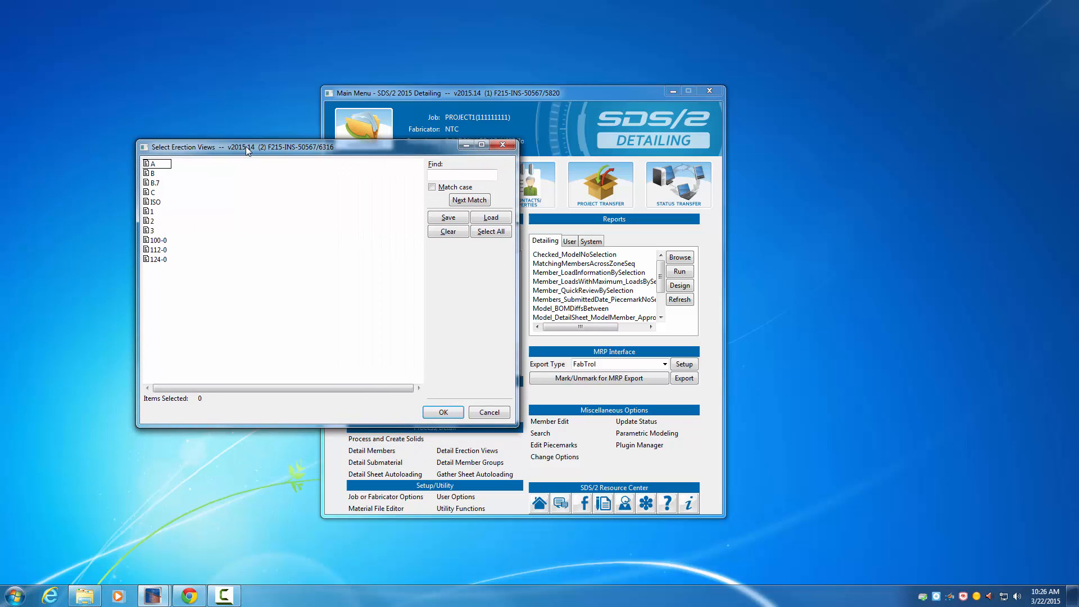
pyautogui.click(154, 212)
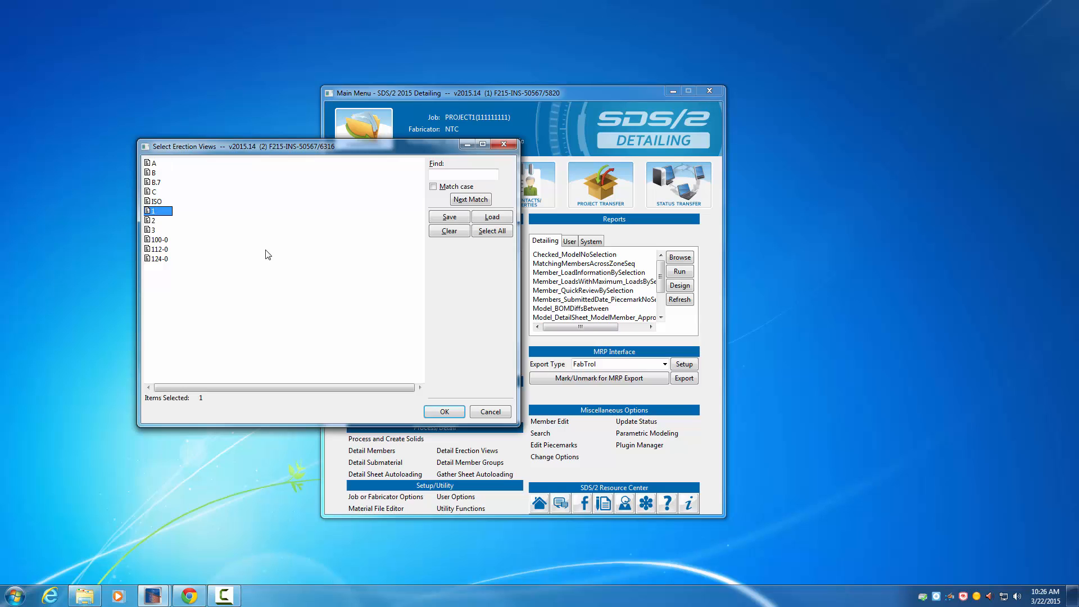
pyautogui.click(445, 413)
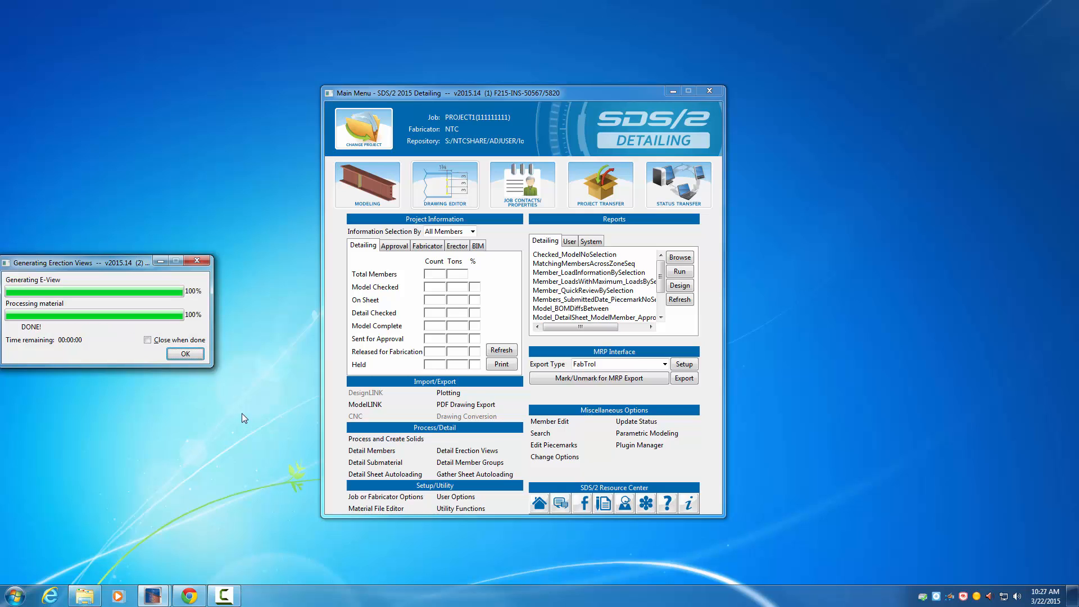
pyautogui.click(193, 357)
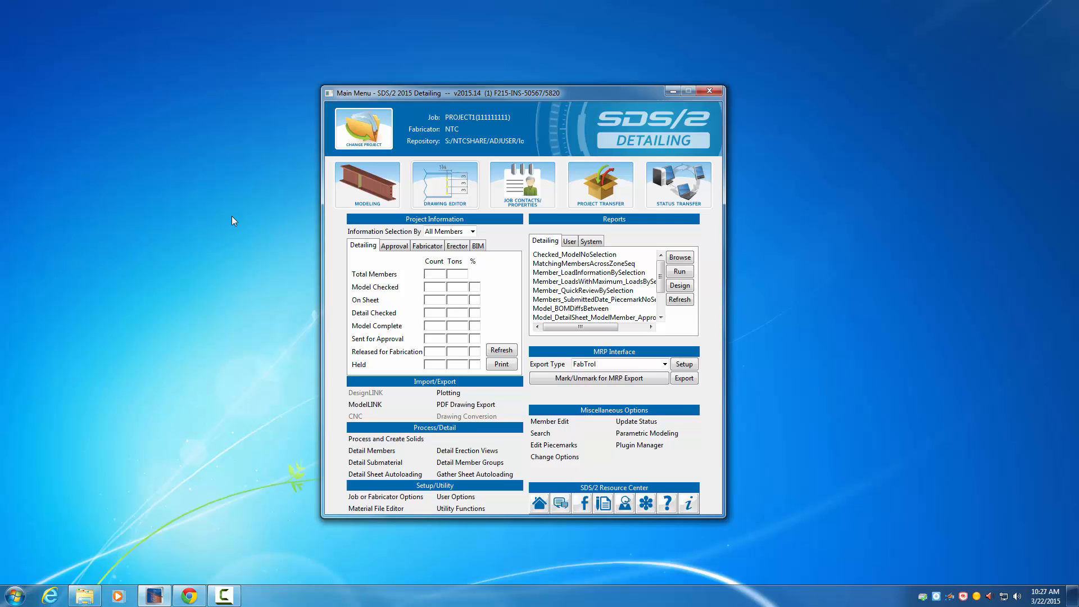
# Step: Open erection view 1 in Modeling and check the scale in its display options
pyautogui.click(379, 181)
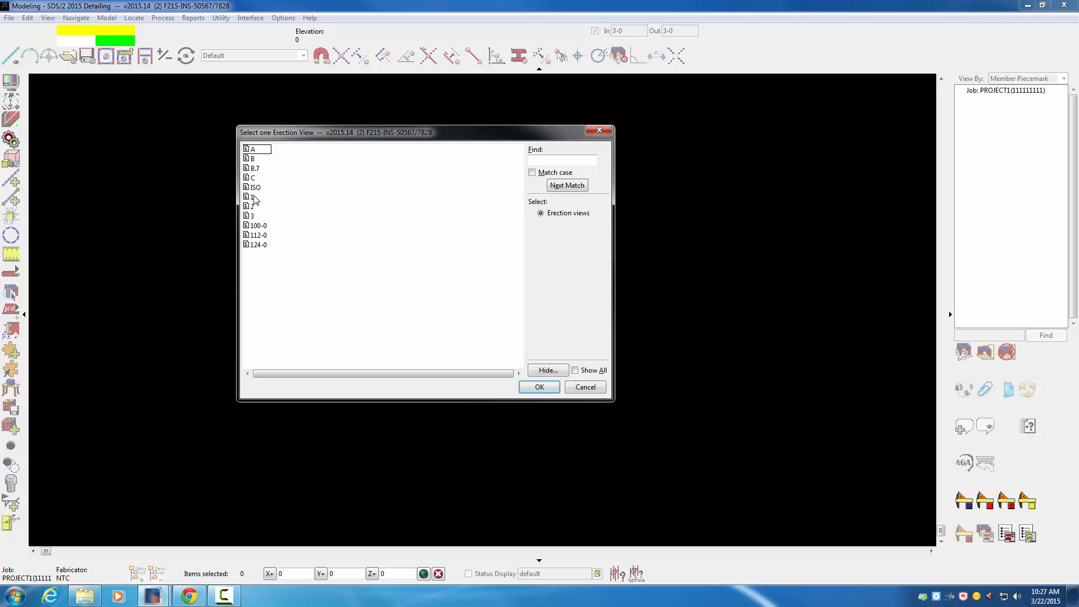
pyautogui.doubleClick(254, 197)
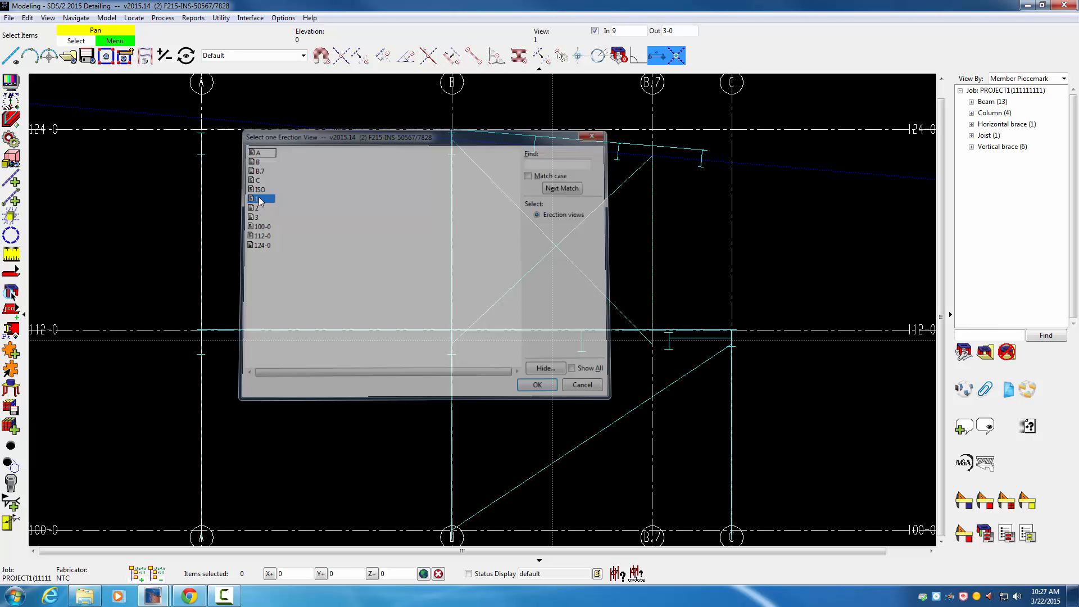
pyautogui.click(11, 82)
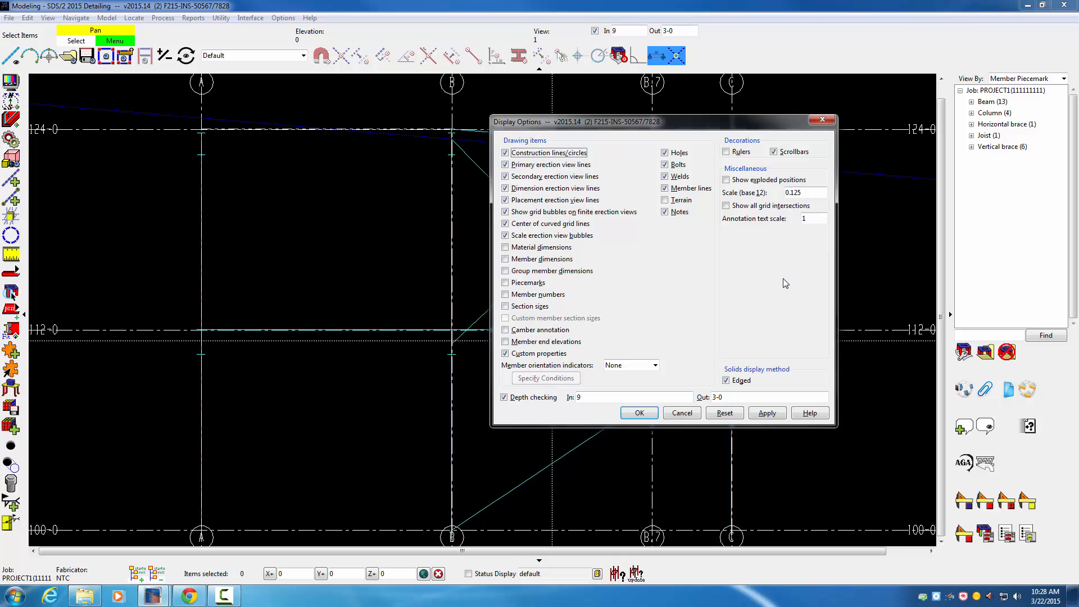
pyautogui.click(685, 414)
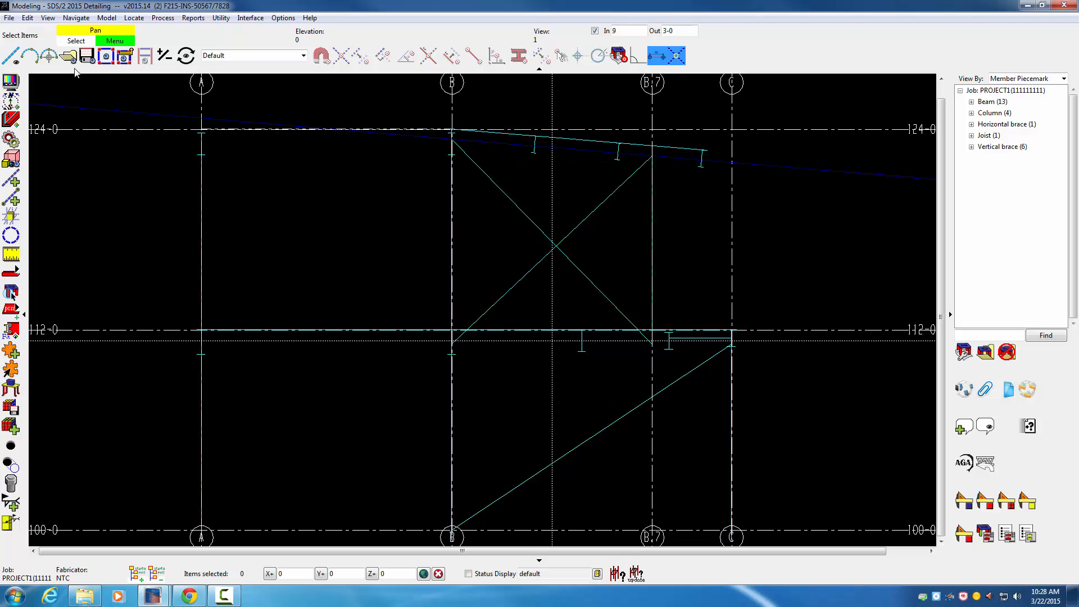
# Step: Open erection view 2 and set its display scale (base 12) to 0.375
pyautogui.click(70, 58)
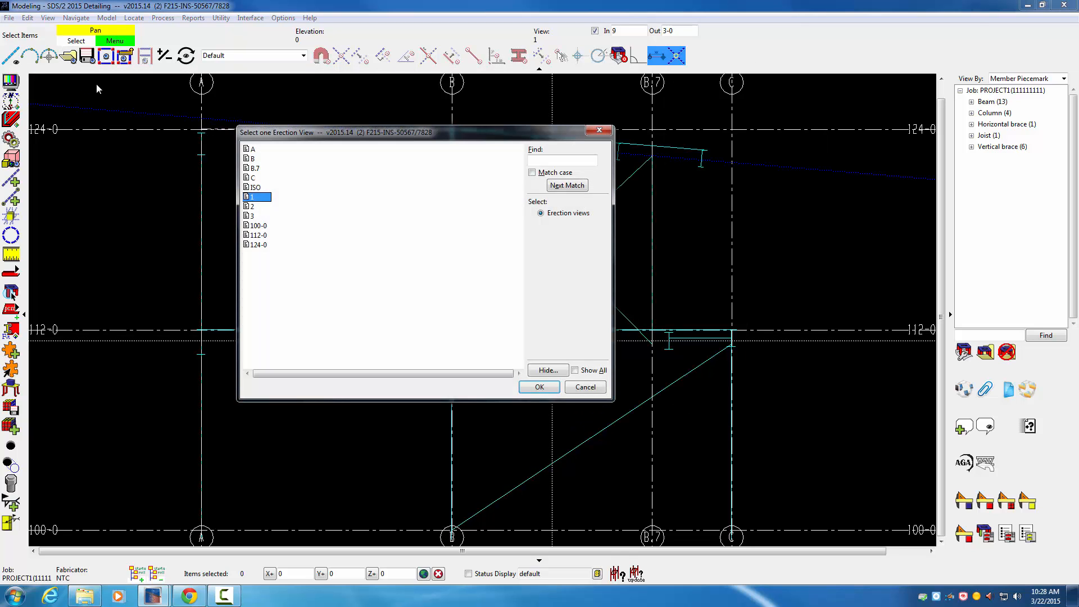
pyautogui.doubleClick(254, 206)
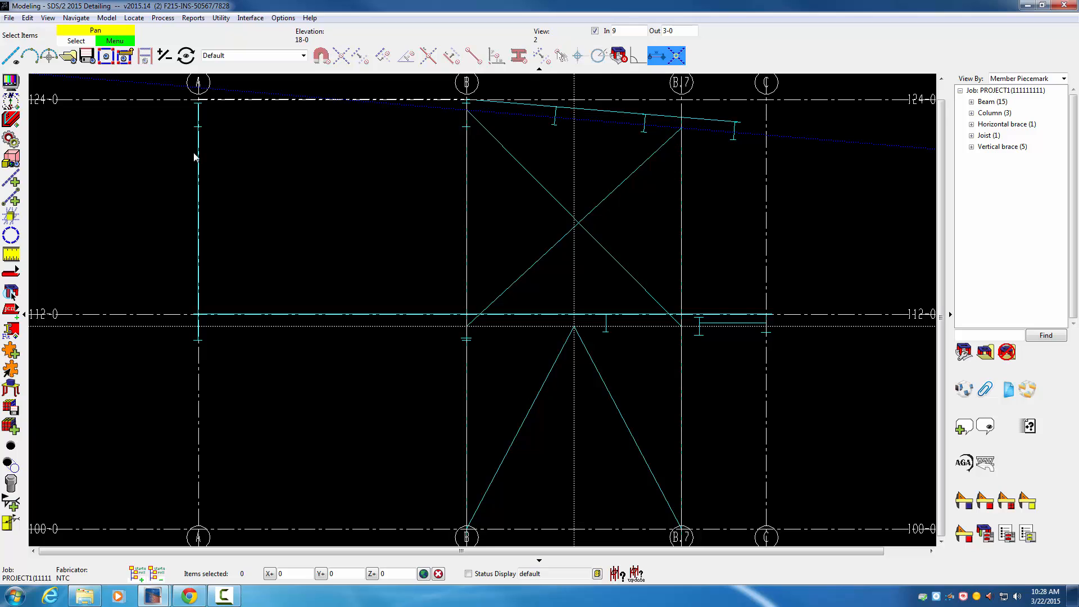
pyautogui.click(10, 82)
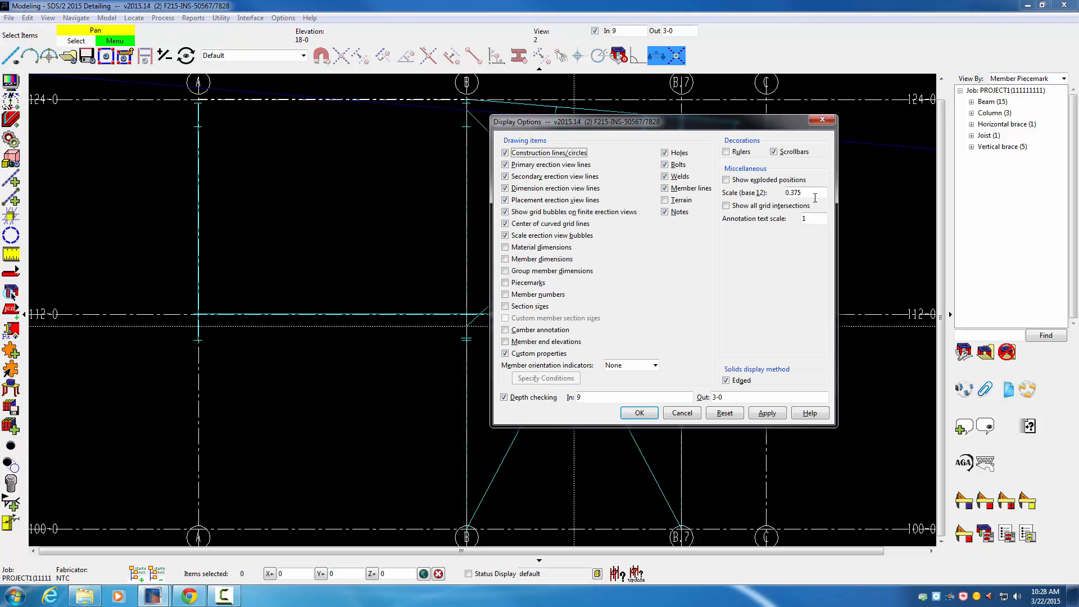
pyautogui.moveTo(805, 192); pyautogui.dragTo(778, 192)
pyautogui.click(639, 413)
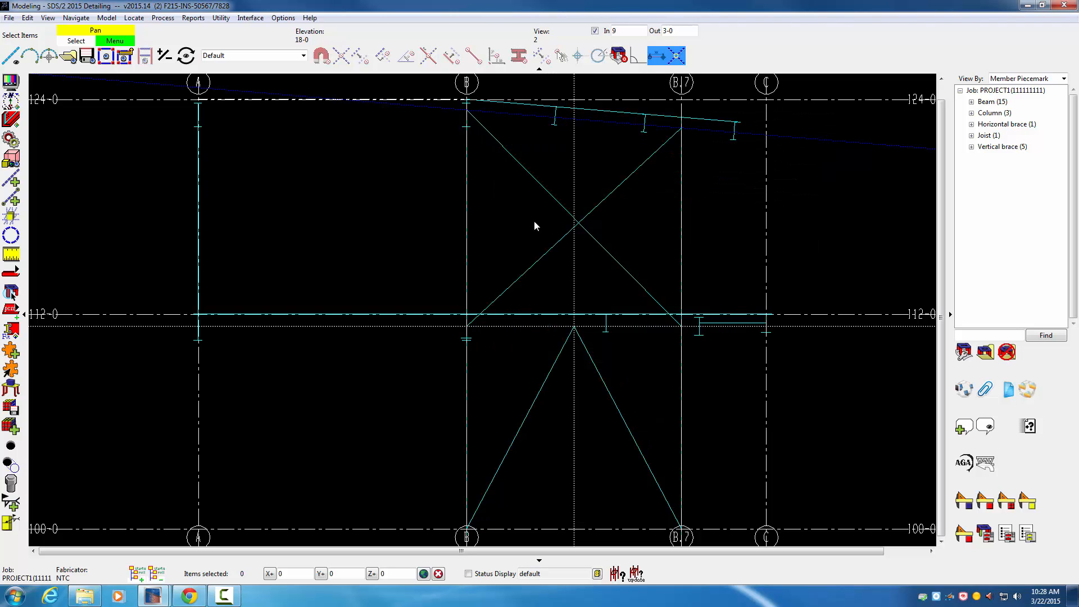
# Step: Save the current view as primary erection view 2, replacing the existing one, and close Modeling
pyautogui.click(87, 55)
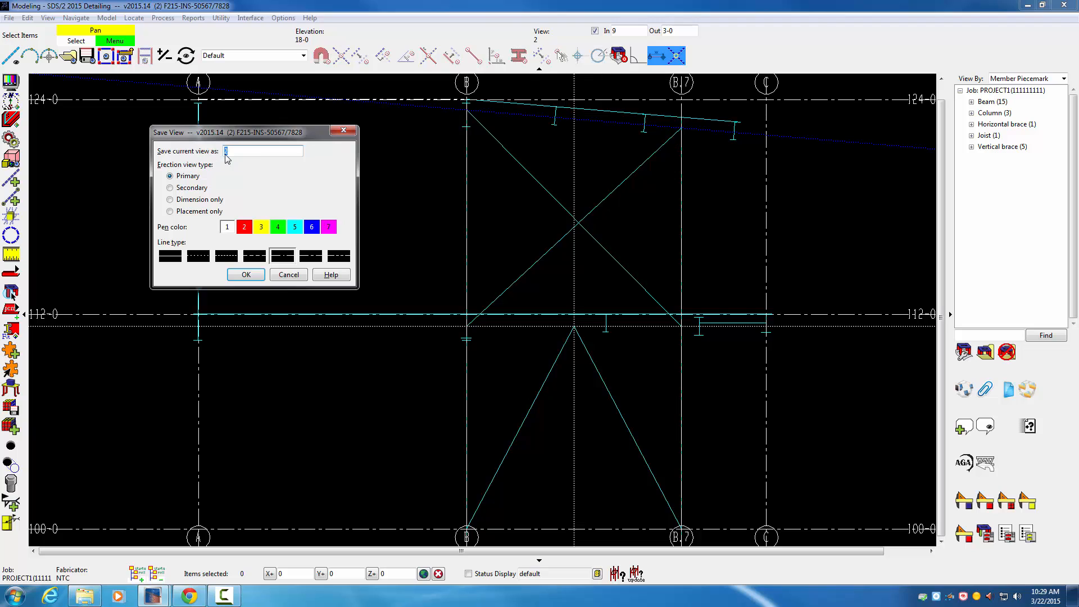
pyautogui.click(245, 274)
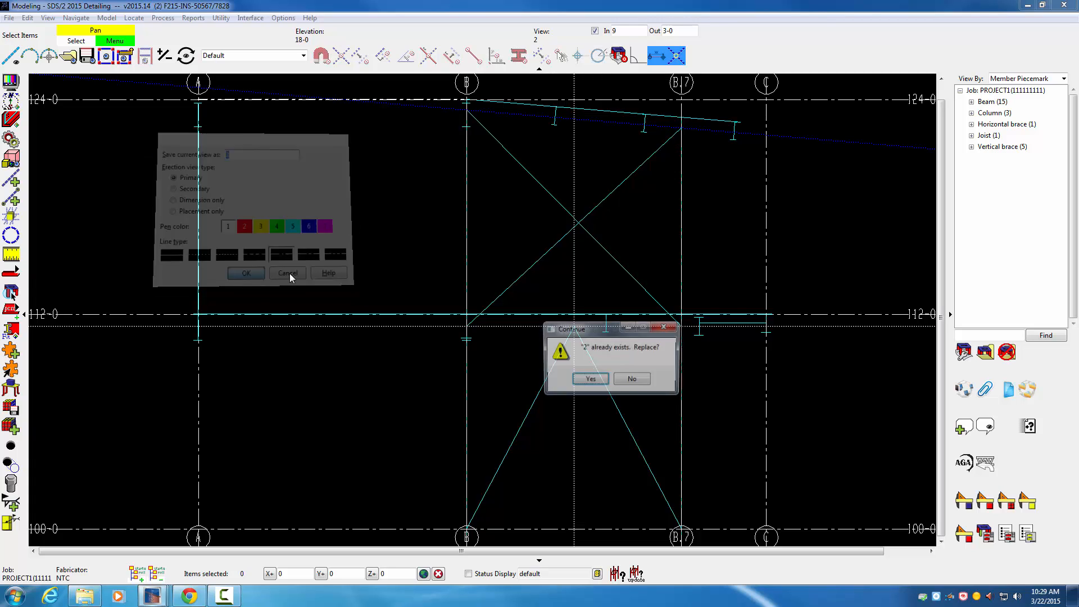
pyautogui.click(590, 379)
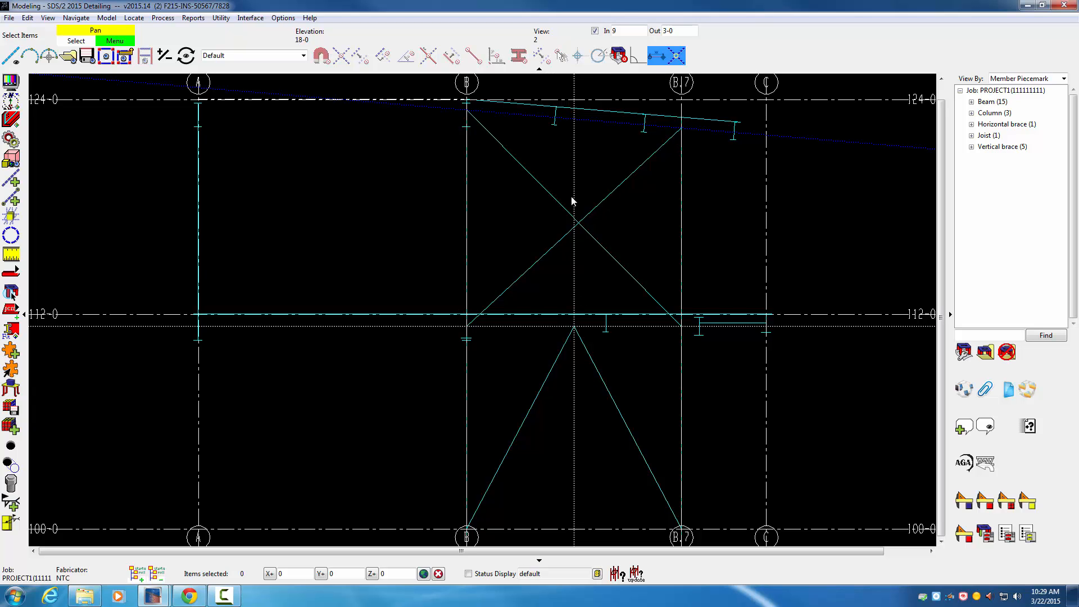
pyautogui.click(1067, 7)
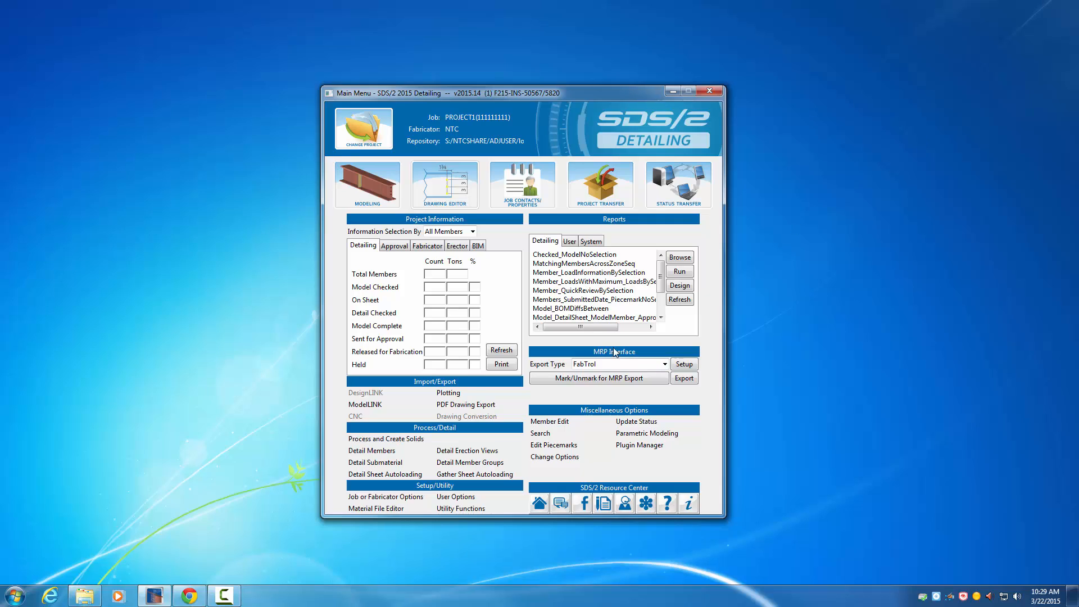
# Step: Start a new erection view detailing run with Wire member style and annotated erection views
pyautogui.click(469, 450)
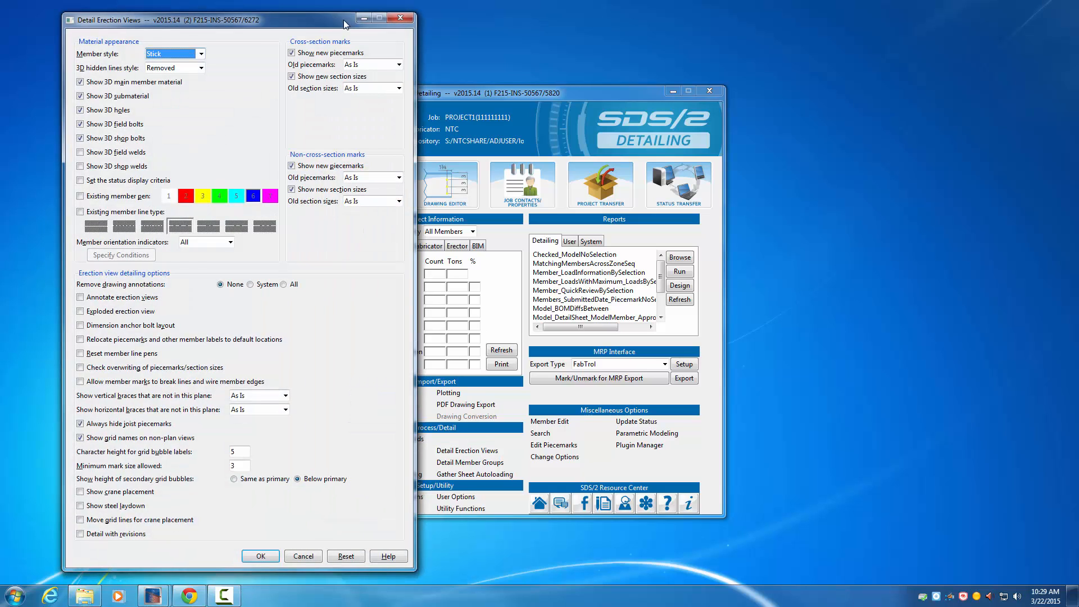
pyautogui.click(187, 54)
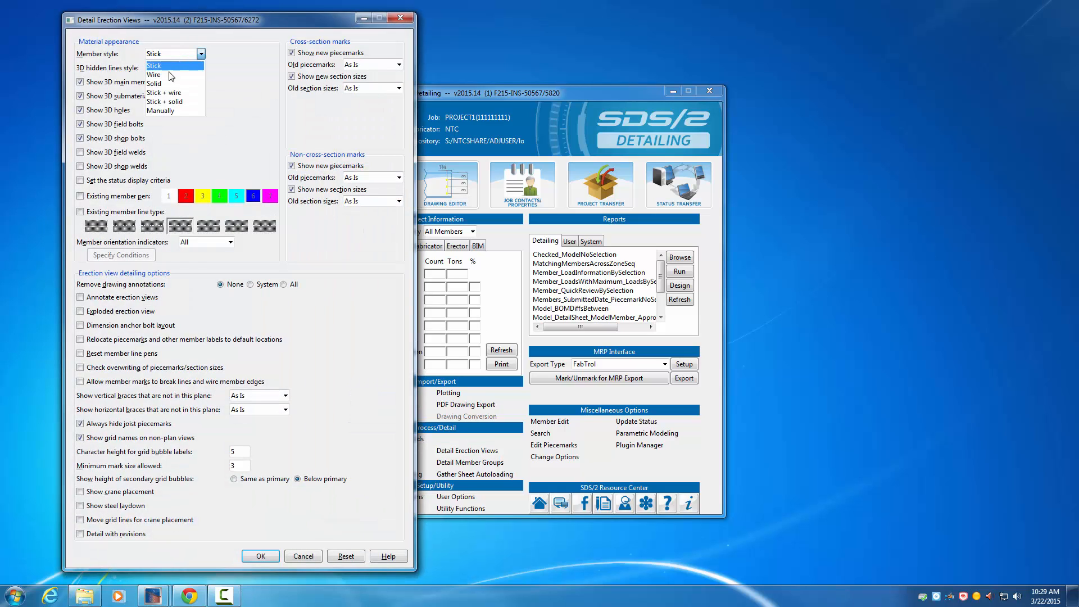
pyautogui.click(168, 75)
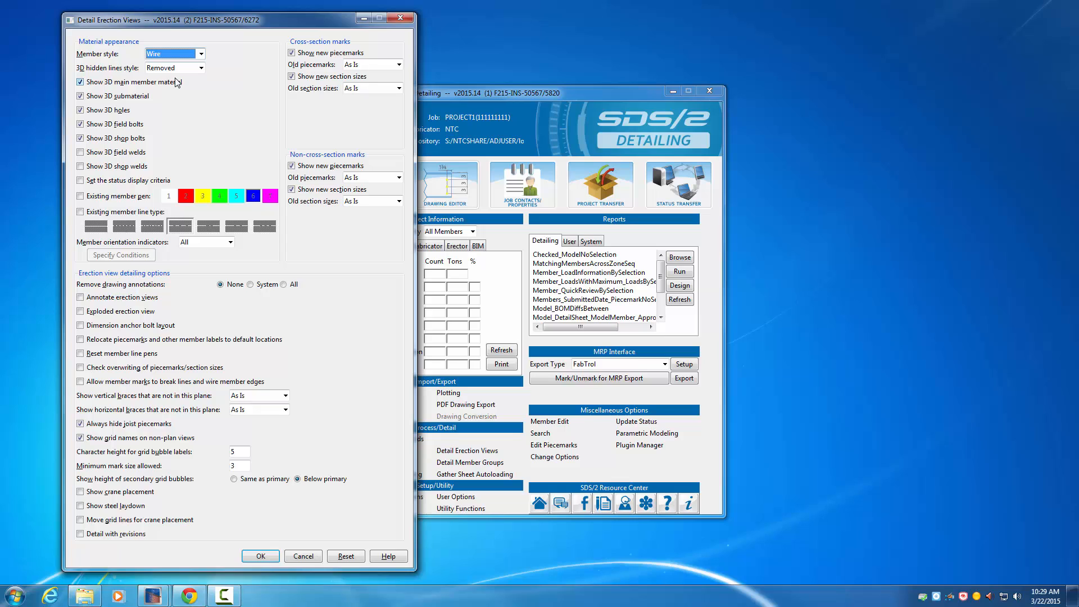
pyautogui.click(82, 299)
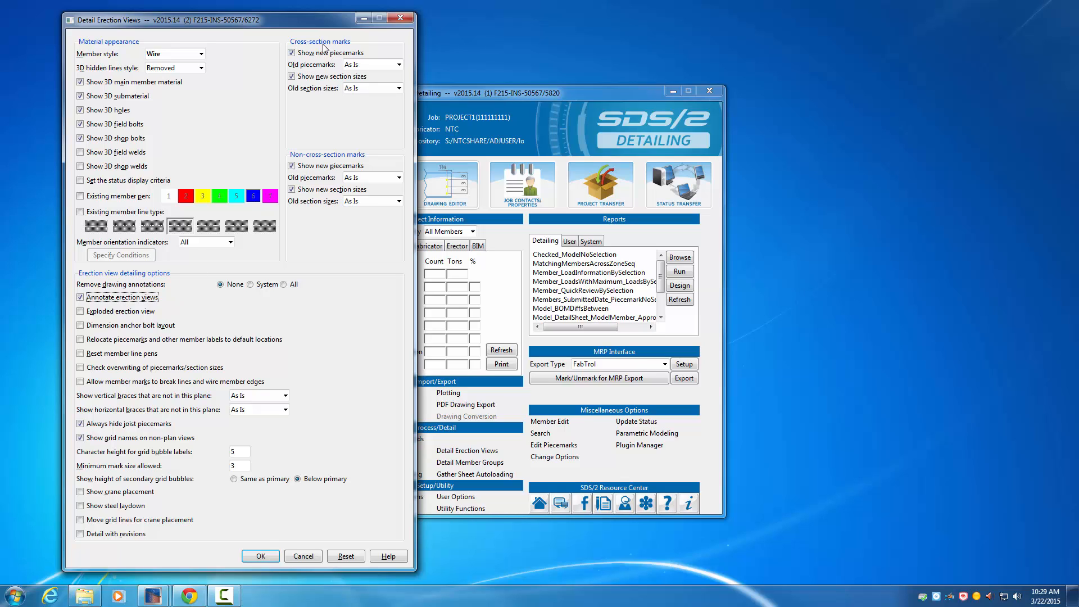
# Step: Turn off new piecemarks and new section sizes for cross-section marks and accept the detailing options
pyautogui.click(302, 53)
pyautogui.click(300, 78)
pyautogui.click(264, 557)
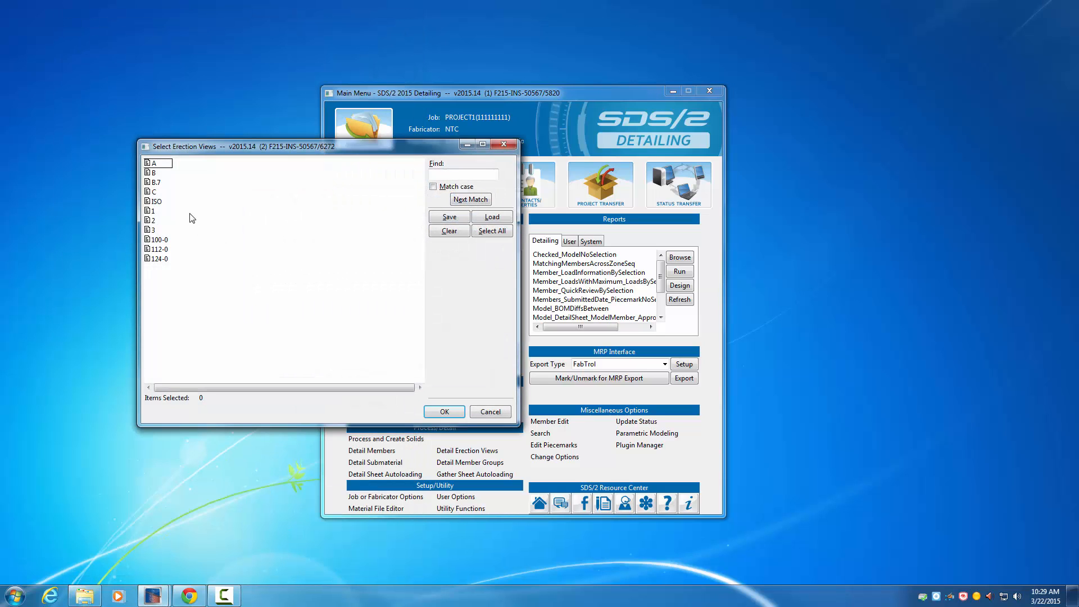
# Step: Select erection view 2 and generate it
pyautogui.click(154, 222)
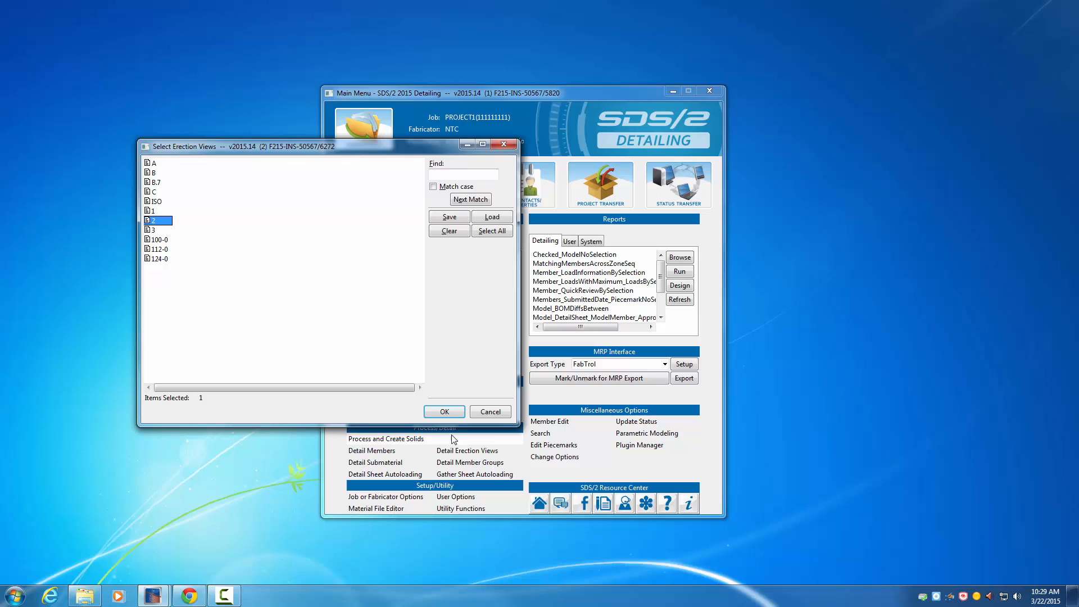
pyautogui.click(451, 414)
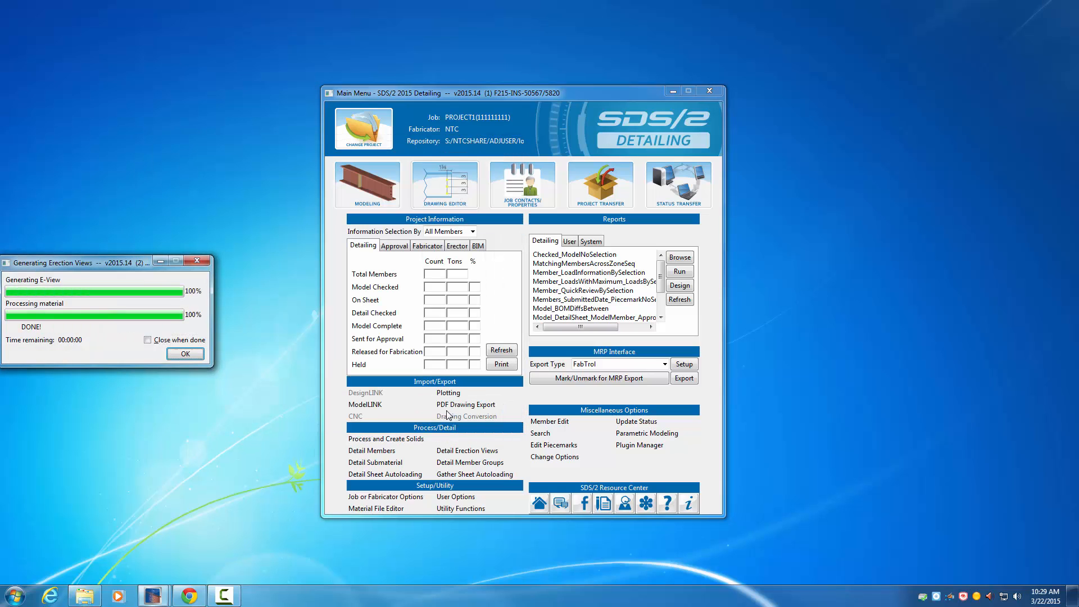
pyautogui.click(196, 358)
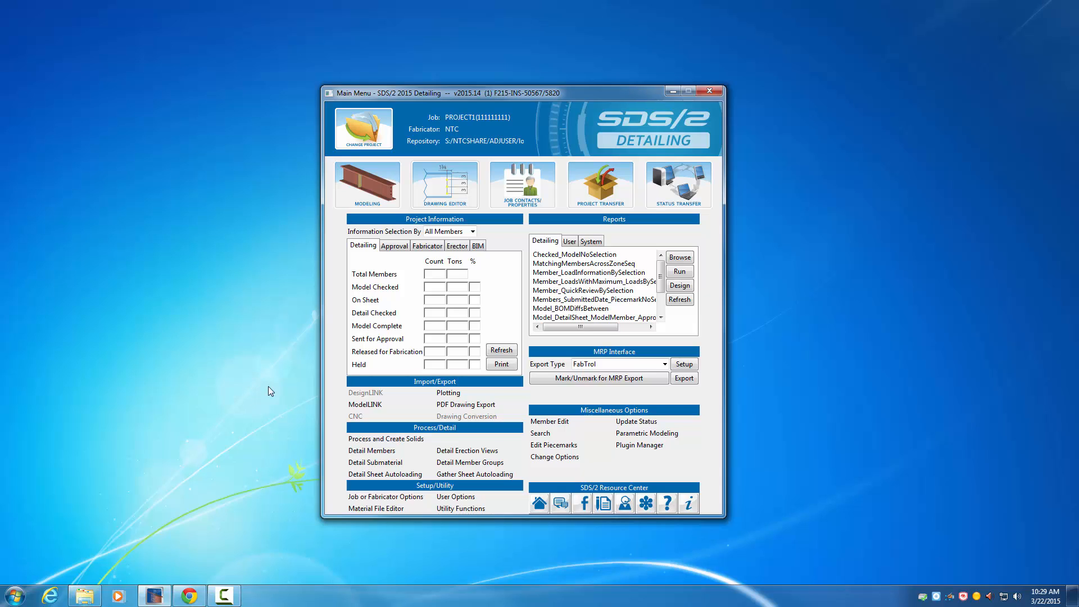
# Step: Open the erection view 1 drawing in the Drawing Editor
pyautogui.click(444, 192)
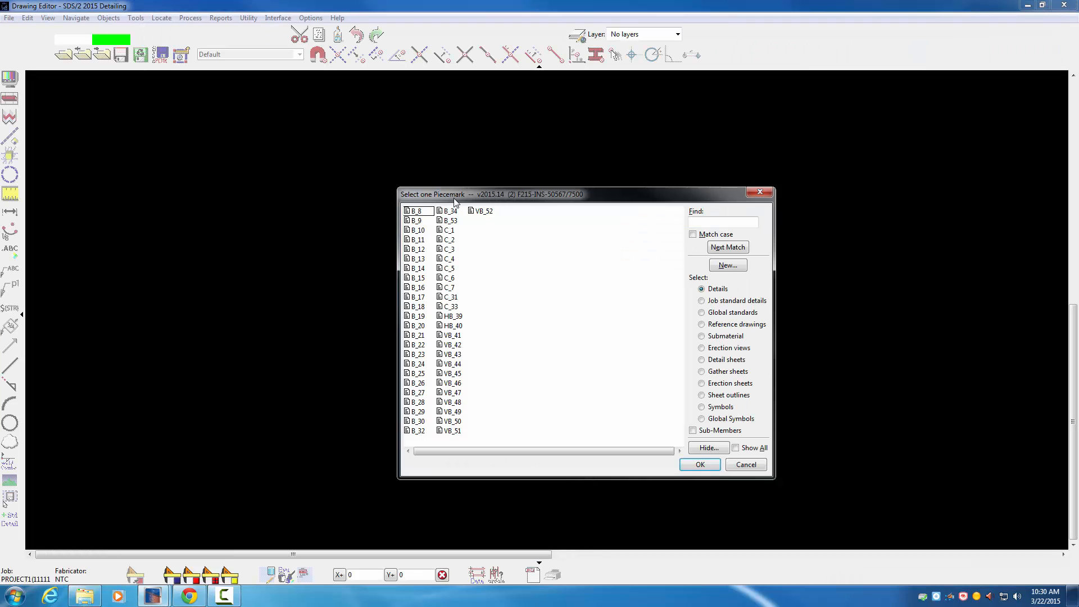
pyautogui.click(702, 361)
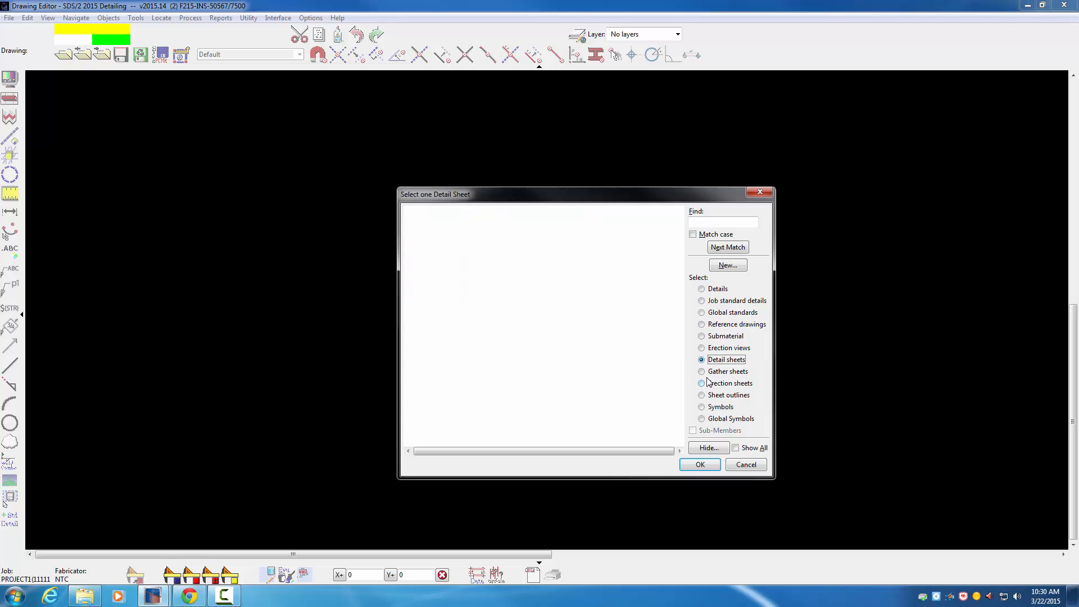
pyautogui.click(702, 348)
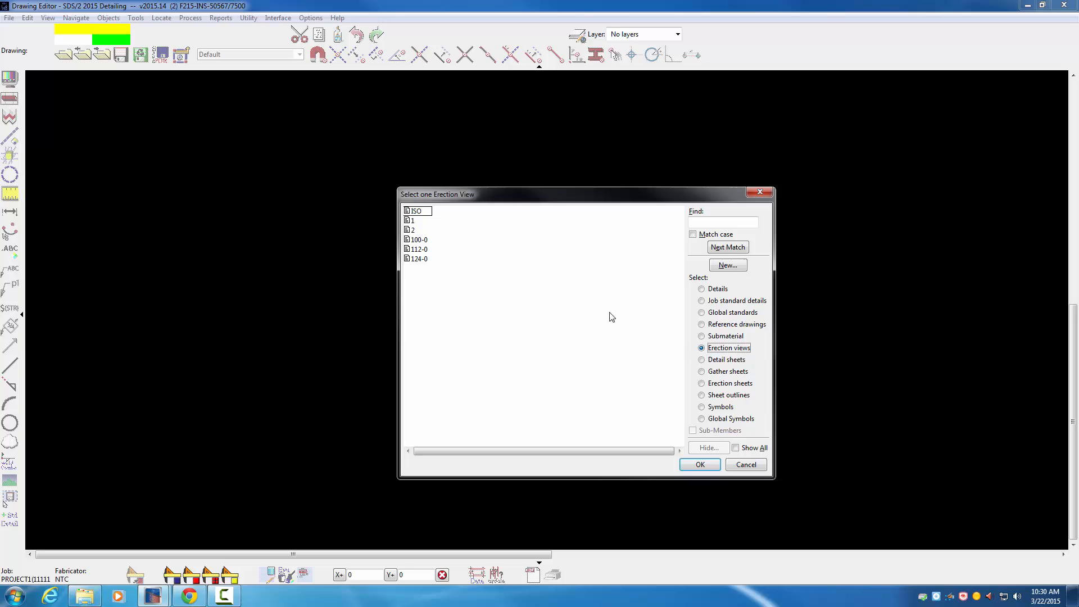
pyautogui.doubleClick(414, 221)
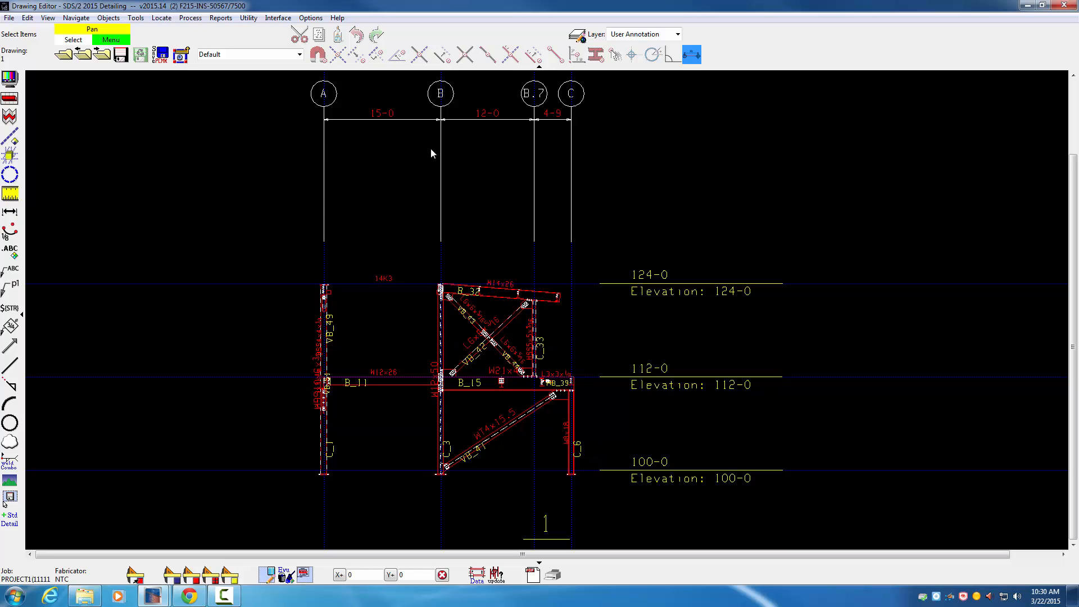
# Step: Check the character height of the grid B bubble label in view 1 and close its settings without changes
pyautogui.doubleClick(441, 96)
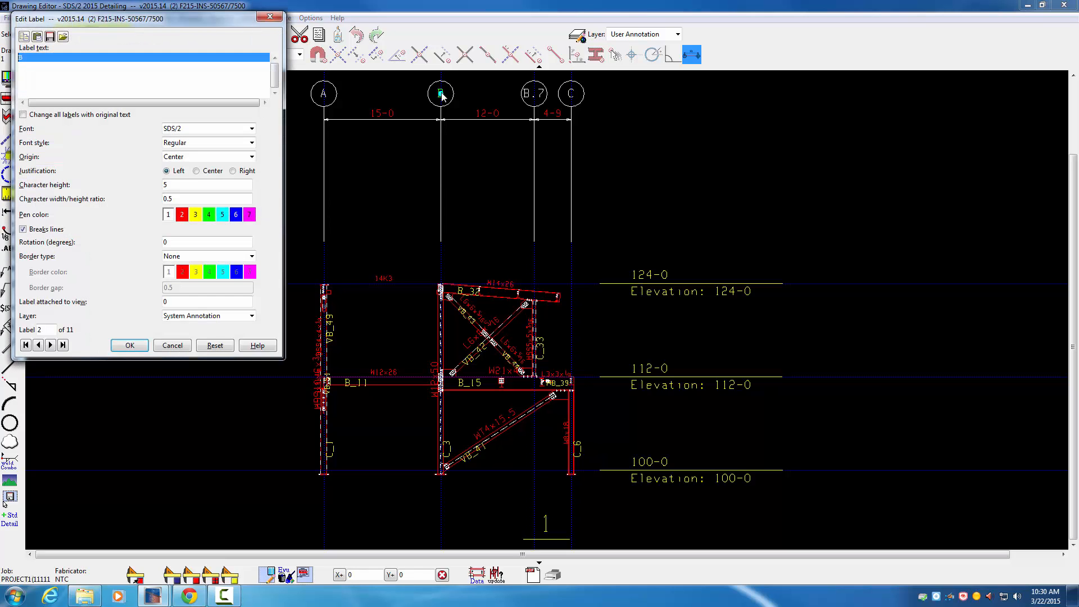
pyautogui.click(165, 181)
pyautogui.write('5')
pyautogui.click(173, 345)
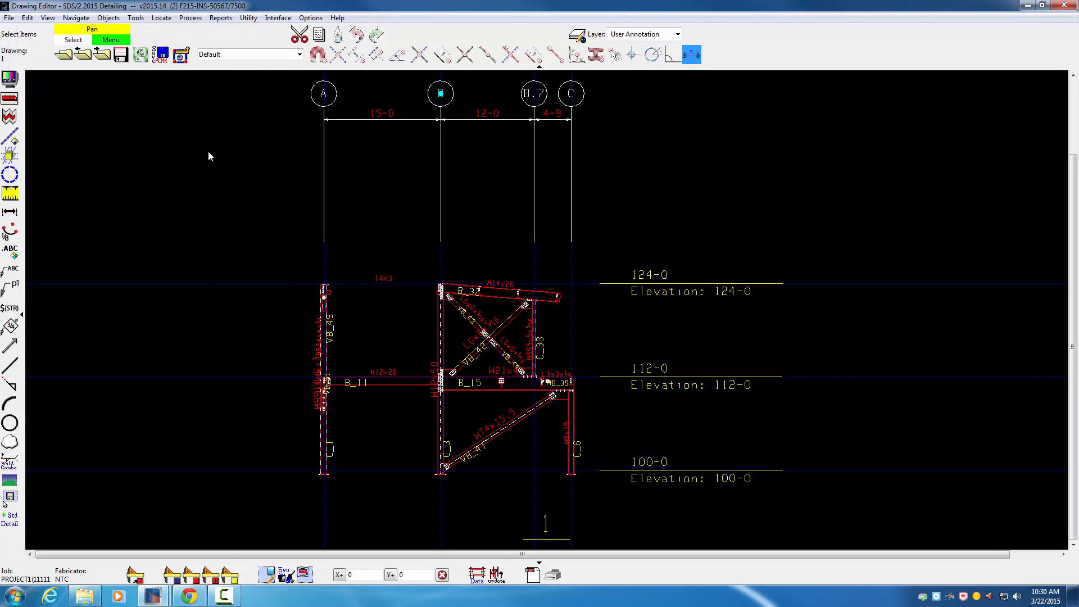
# Step: Open the erection view 2 drawing and check the character height of its grid B bubble label
pyautogui.click(65, 55)
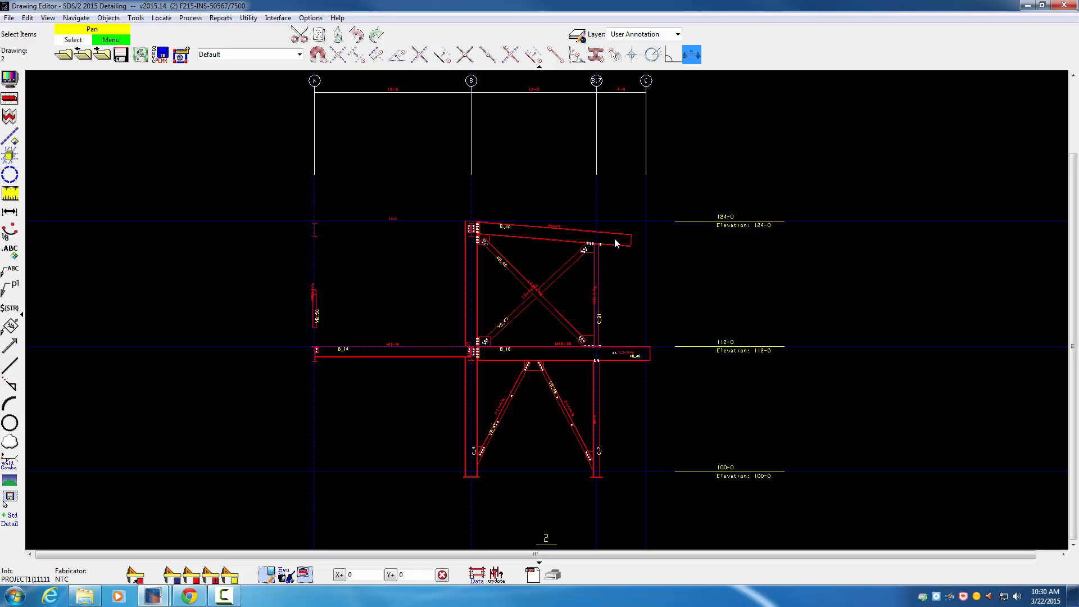
pyautogui.scroll(2, 463, 78)
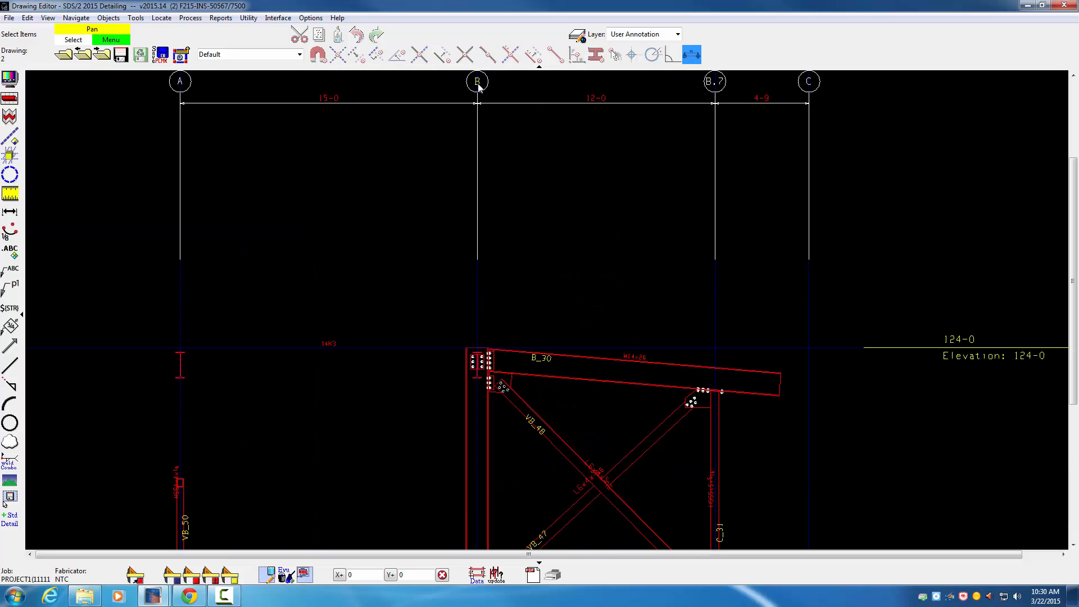
pyautogui.doubleClick(477, 82)
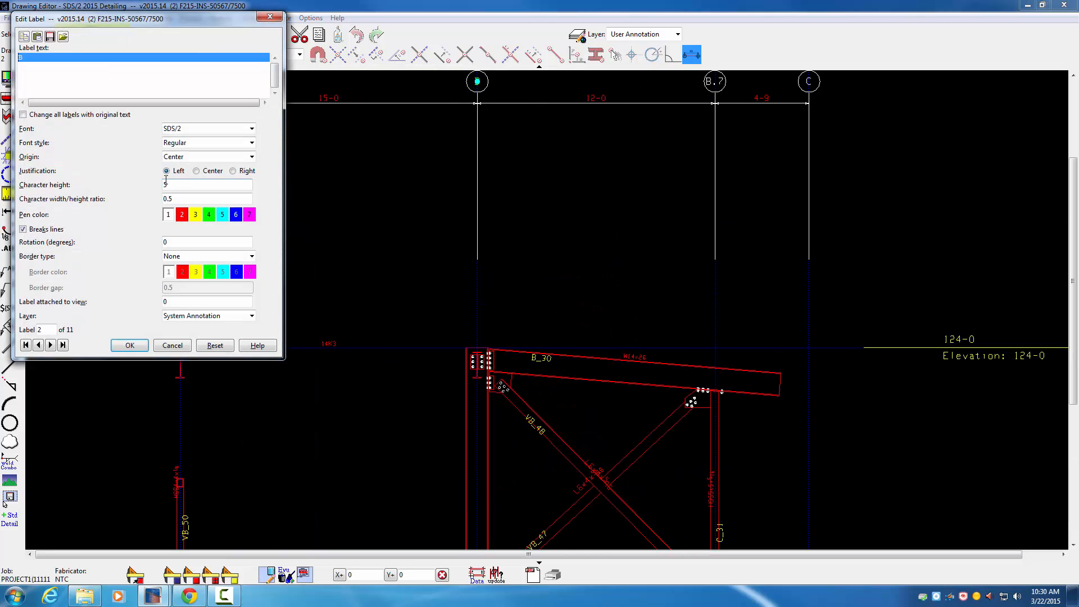
pyautogui.click(172, 346)
pyautogui.scroll(-4, 518, 240)
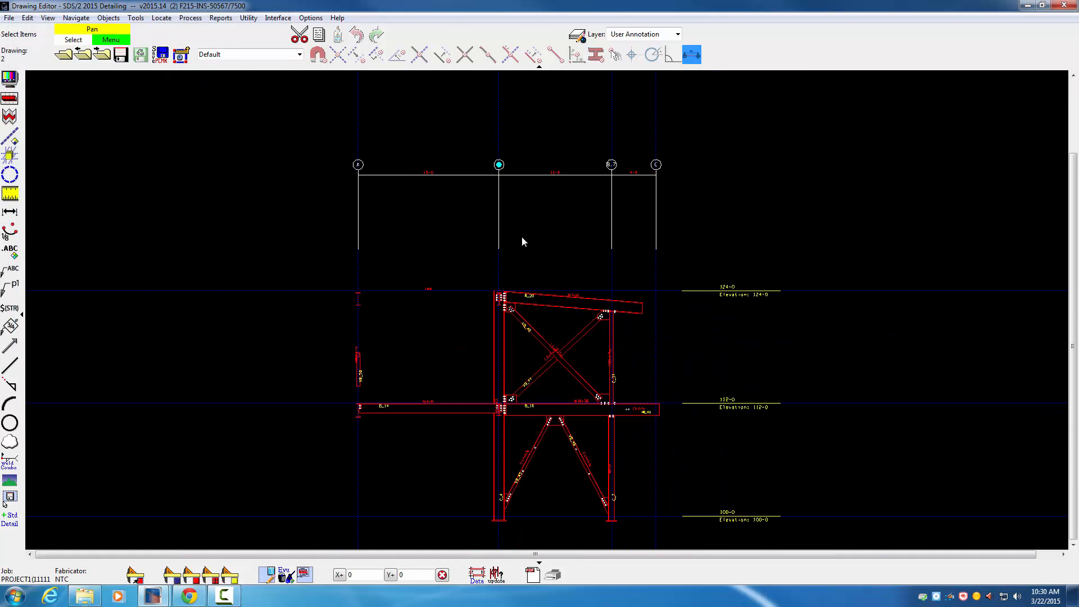
pyautogui.moveTo(527, 229); pyautogui.dragTo(520, 203, button='middle')
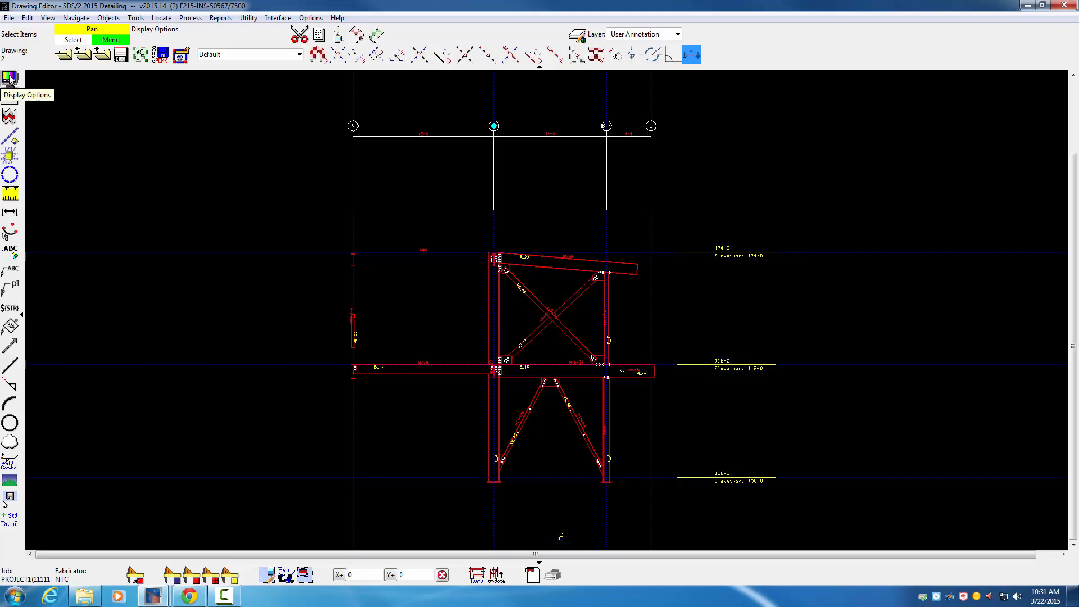
# Step: Review the drawing data of erection view 2, including its drawing scale, and close it without changes
pyautogui.click(9, 18)
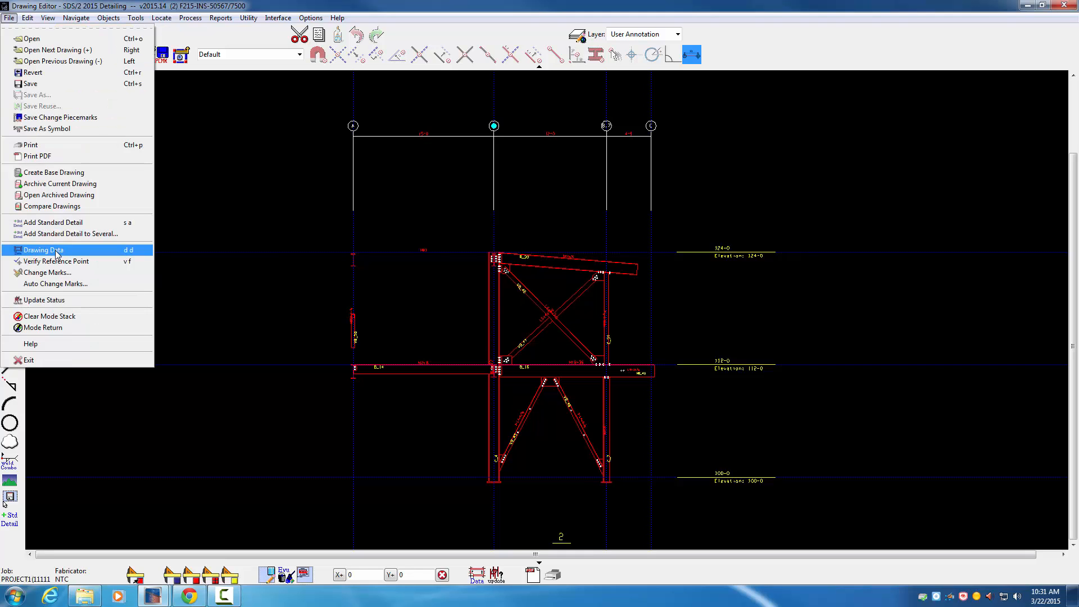
pyautogui.click(55, 251)
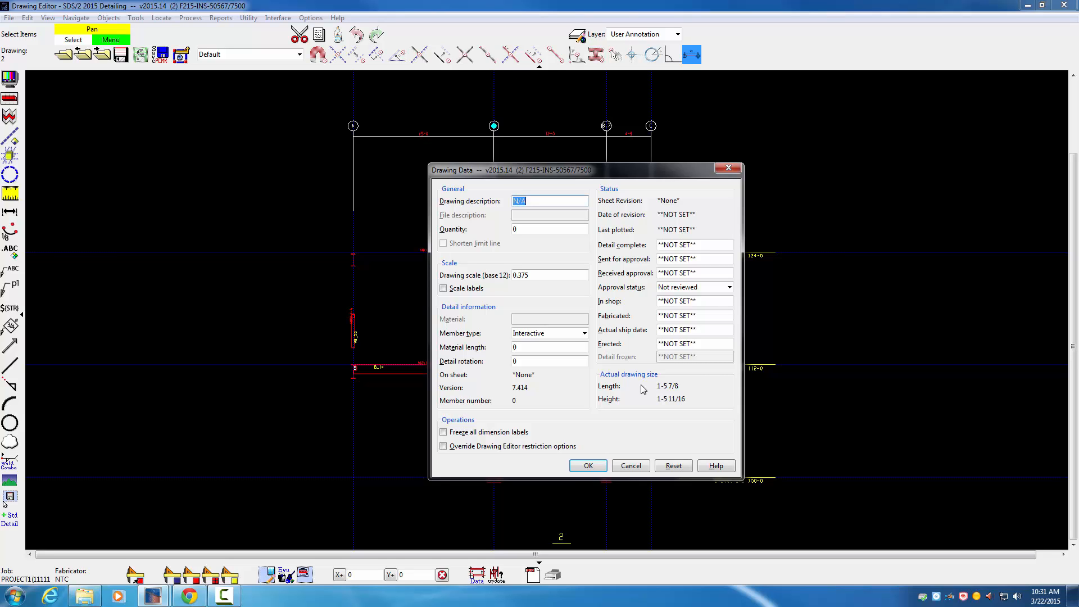
pyautogui.click(631, 466)
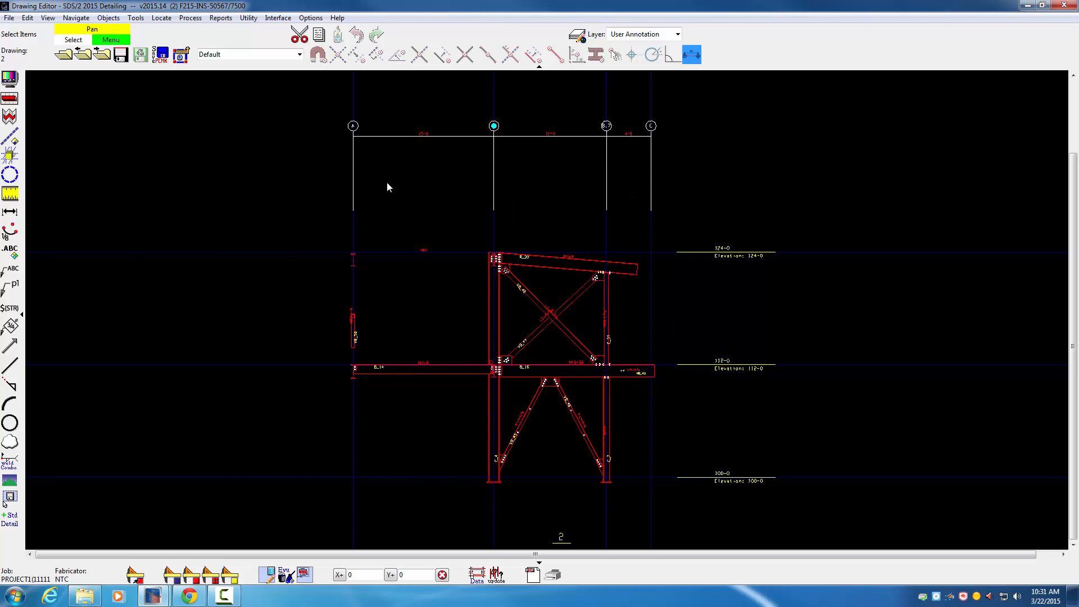
# Step: Open the erection view 1 drawing and set its drawing scale to 0.375 in the drawing data
pyautogui.click(68, 55)
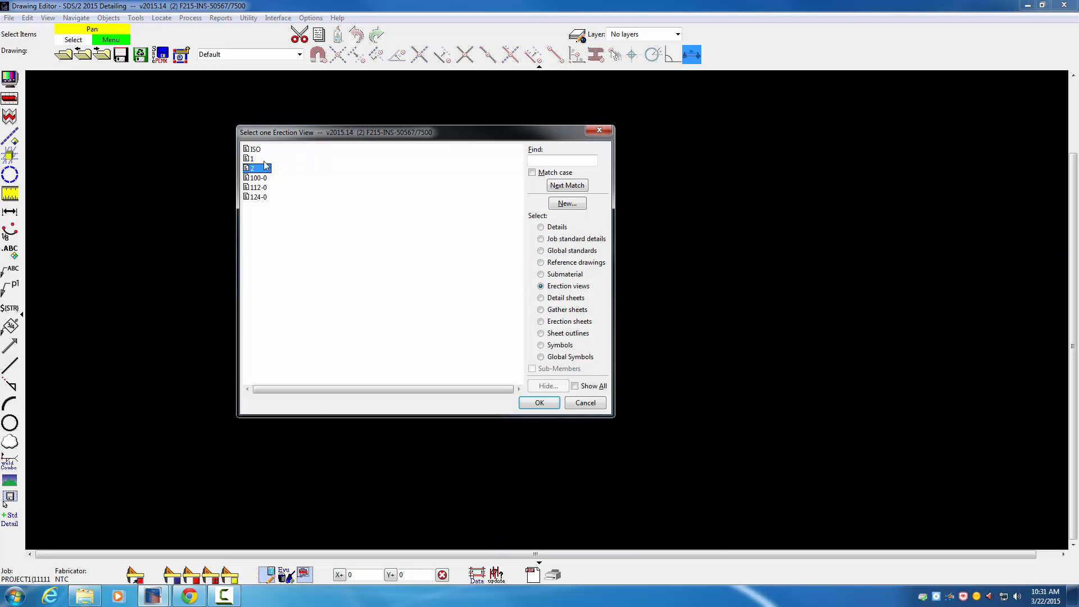
pyautogui.doubleClick(266, 159)
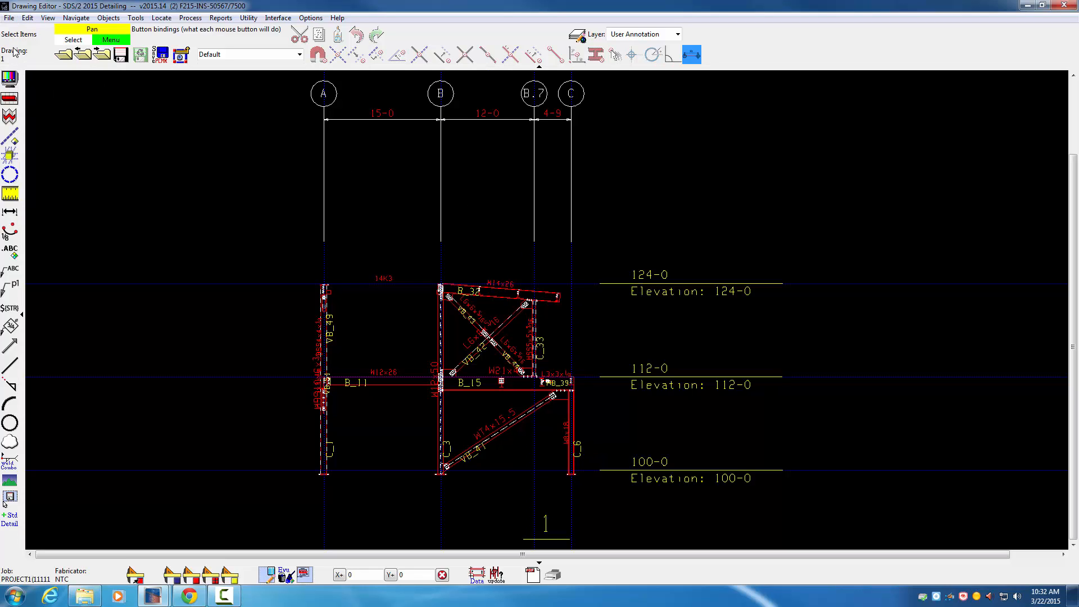
pyautogui.click(9, 18)
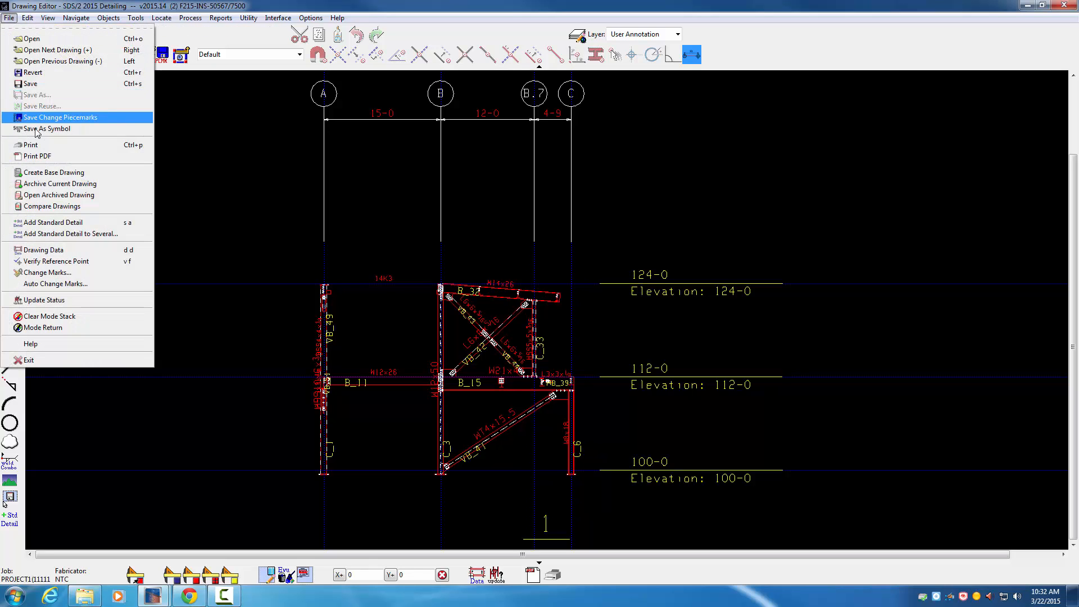
pyautogui.click(48, 252)
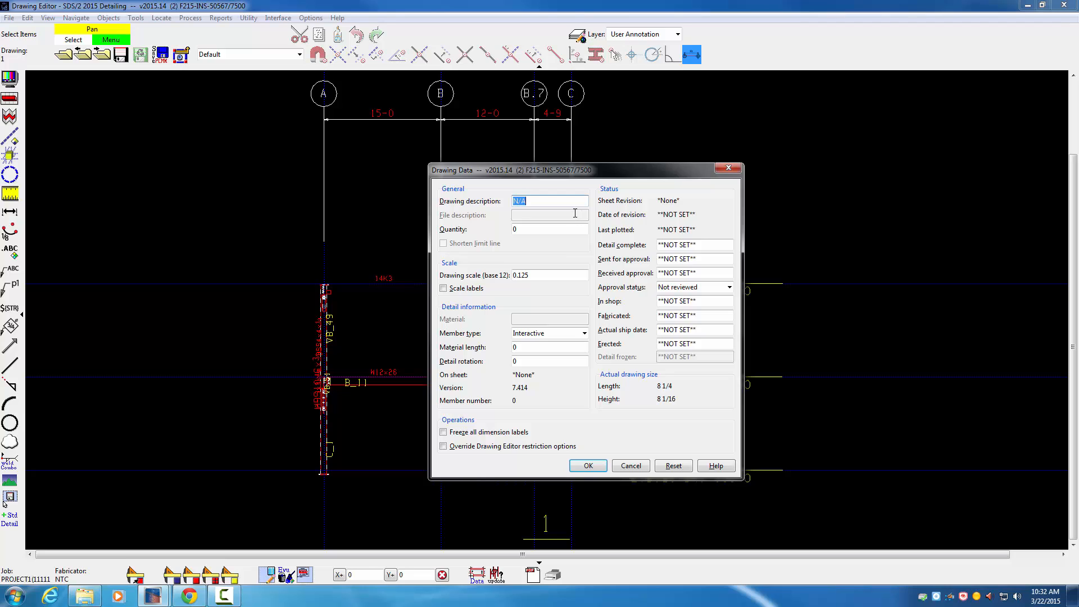
pyautogui.doubleClick(532, 275)
pyautogui.write('.375')
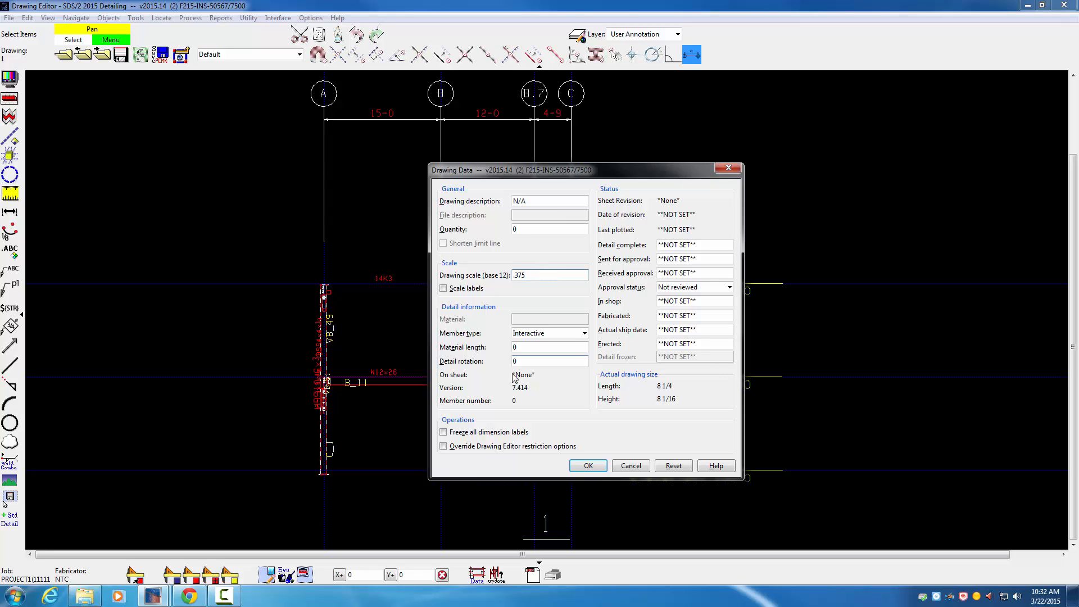
pyautogui.click(589, 466)
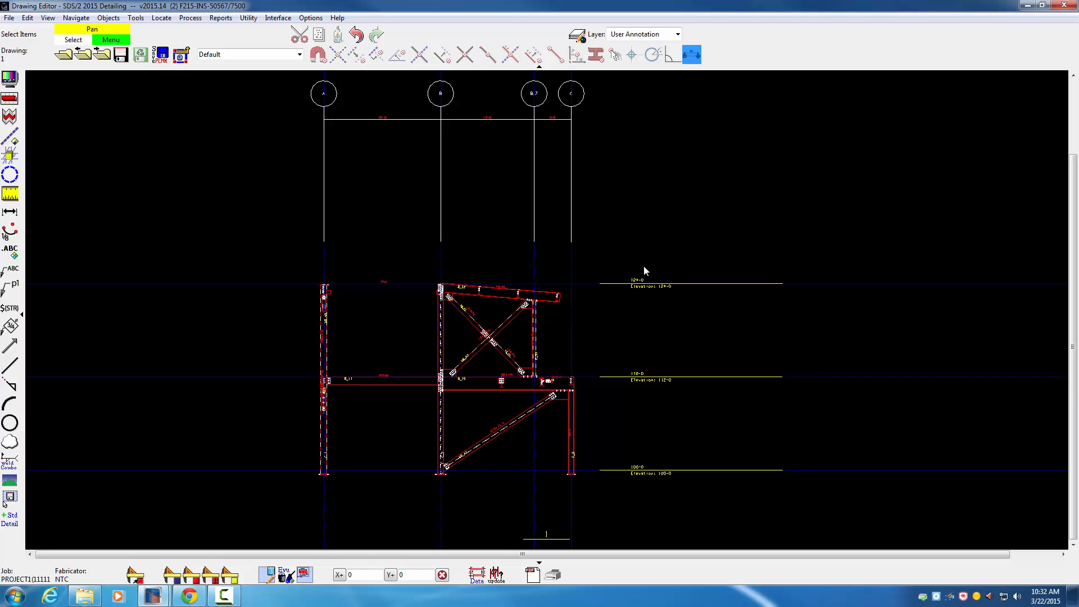
# Step: Check the character height of the grid B bubble label in the rescaled view 1 and close its settings without changes
pyautogui.scroll(5, 639, 285)
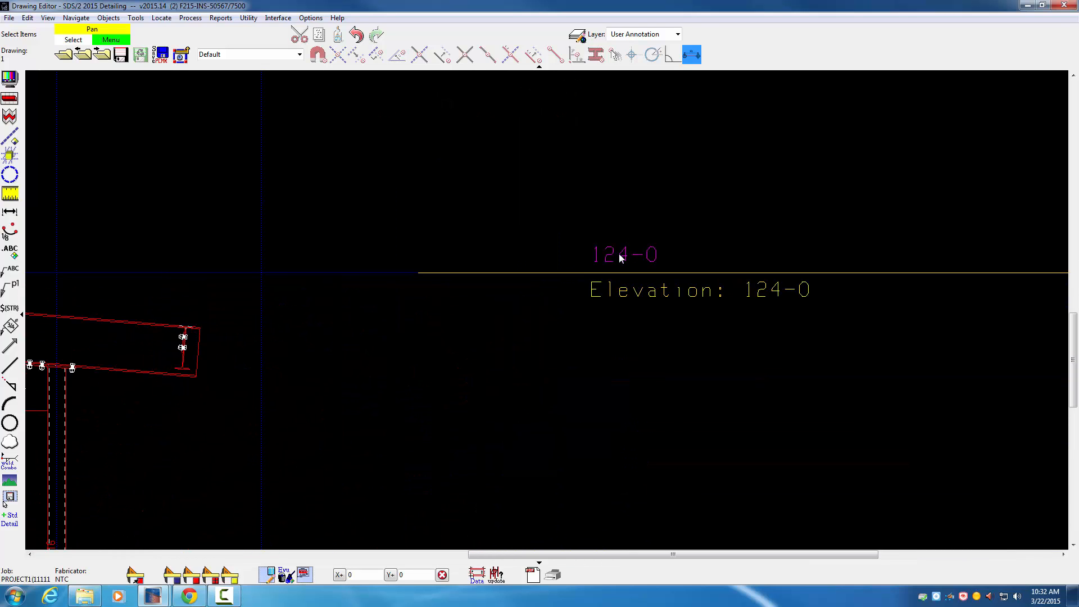
pyautogui.scroll(-5, 579, 236)
pyautogui.moveTo(466, 229); pyautogui.dragTo(567, 443, button='middle')
pyautogui.moveTo(463, 210); pyautogui.dragTo(543, 356, button='middle')
pyautogui.scroll(2, 409, 264)
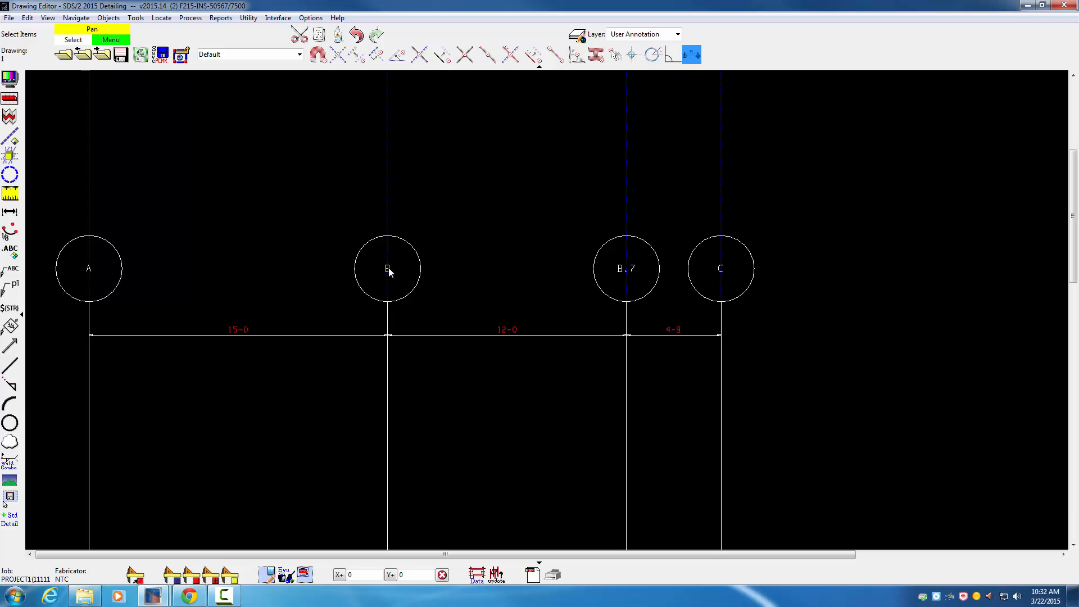
pyautogui.doubleClick(394, 268)
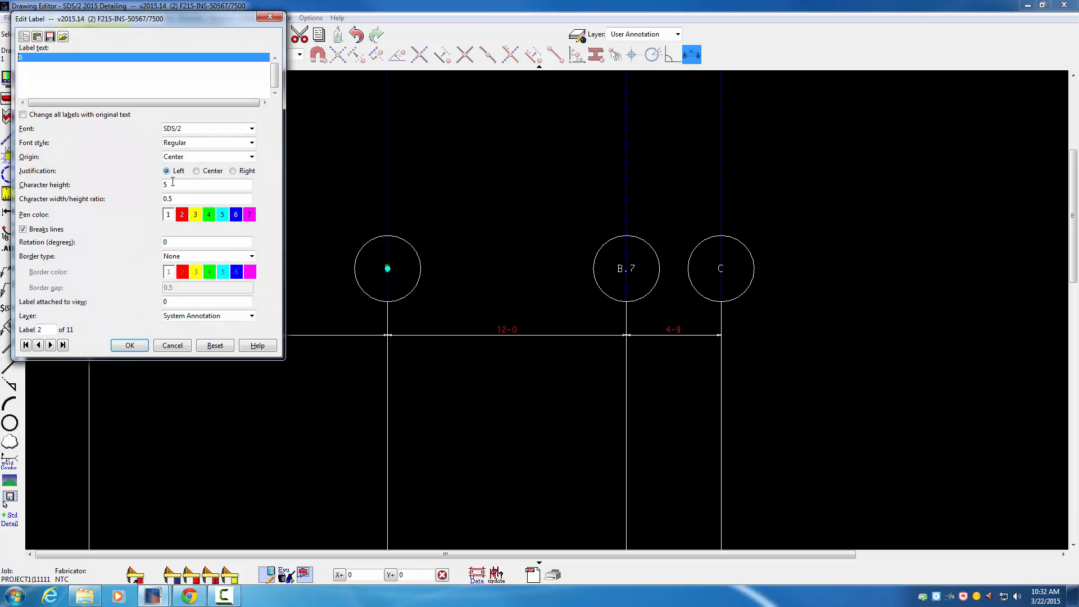
pyautogui.click(173, 345)
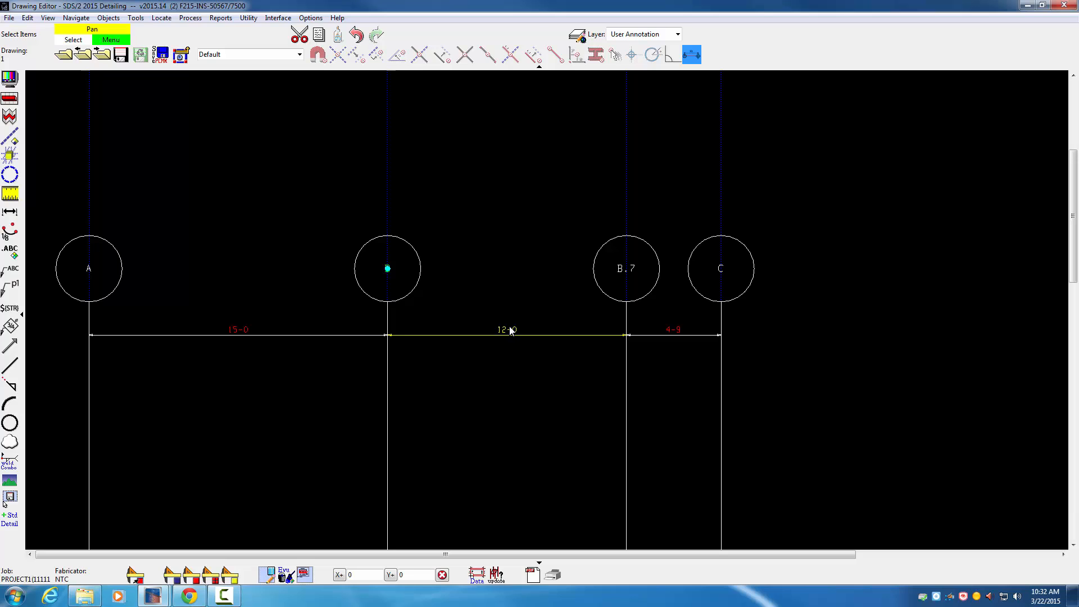
# Step: Examine the size of the grid bubble labels and dimension text relative to the bubbles in the rescaled view 1
pyautogui.scroll(-4, 508, 328)
pyautogui.scroll(3, 473, 315)
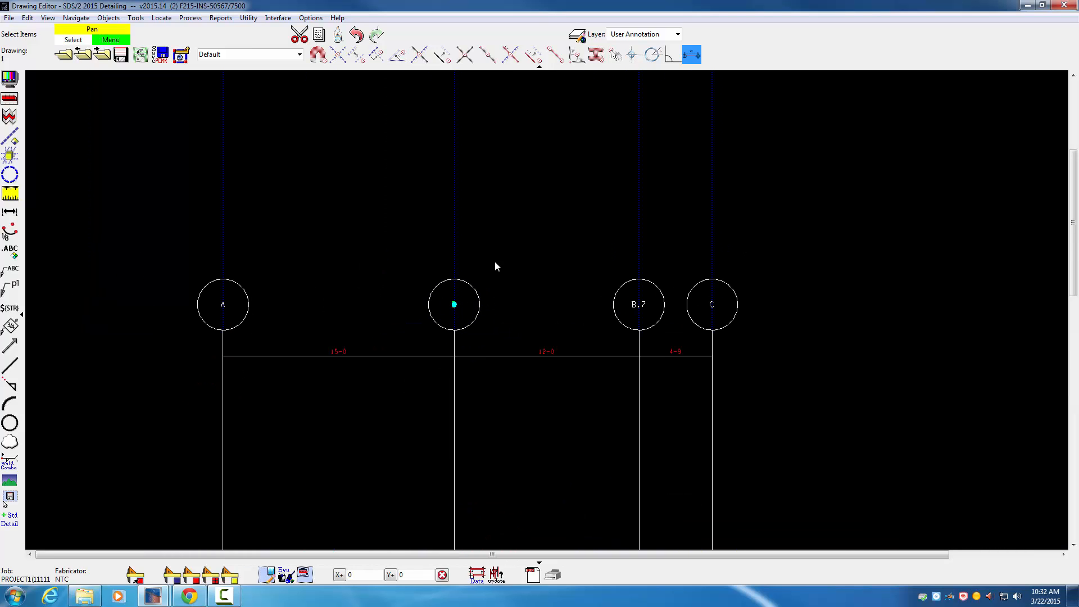
pyautogui.scroll(-4, 496, 262)
pyautogui.moveTo(504, 327); pyautogui.dragTo(478, 292, button='middle')
pyautogui.scroll(2, 484, 236)
pyautogui.scroll(1, 481, 222)
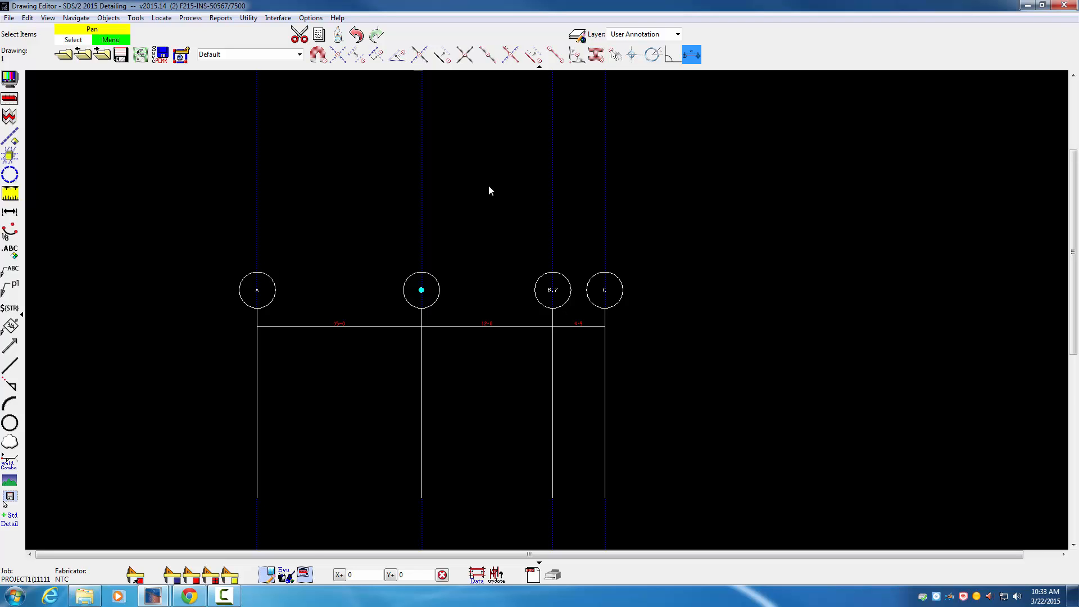
pyautogui.scroll(-1, 491, 188)
pyautogui.scroll(-1, 486, 193)
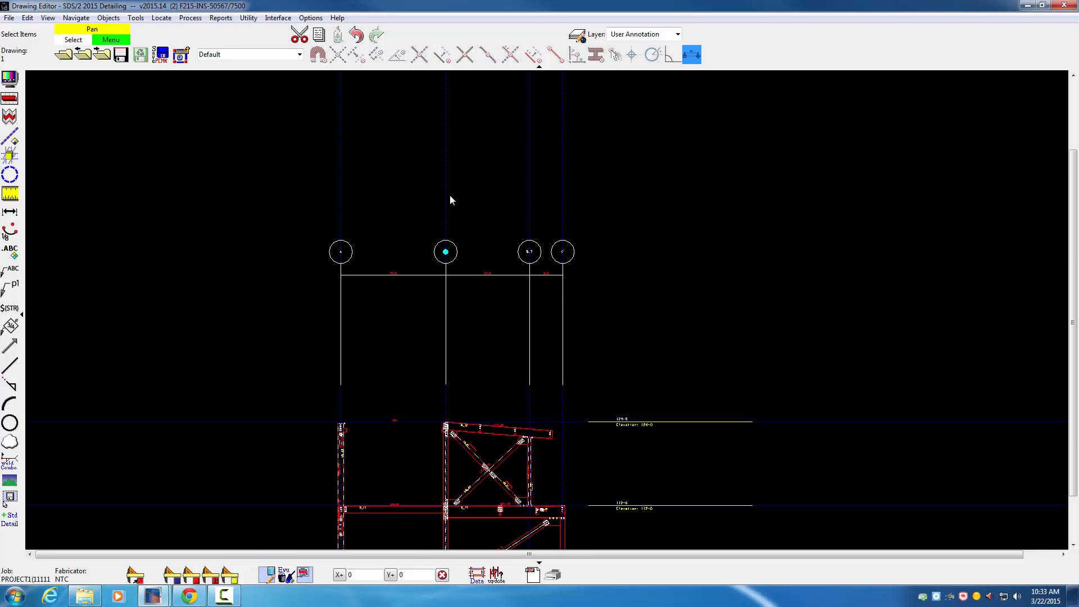
# Step: Discard the changes to drawing 1 and reopen the erection view 1 drawing
pyautogui.click(64, 55)
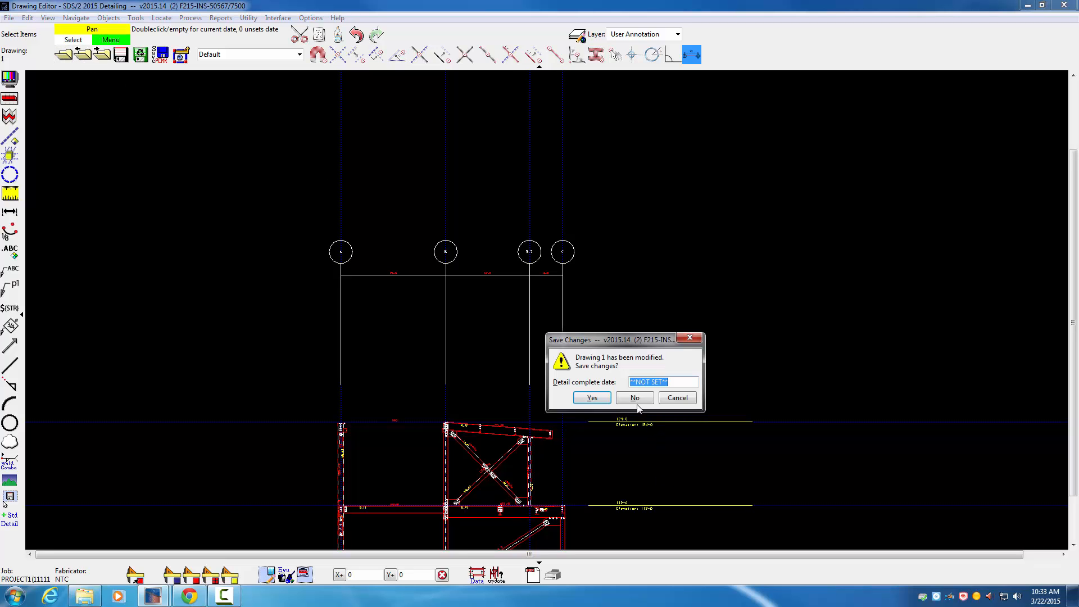
pyautogui.click(635, 399)
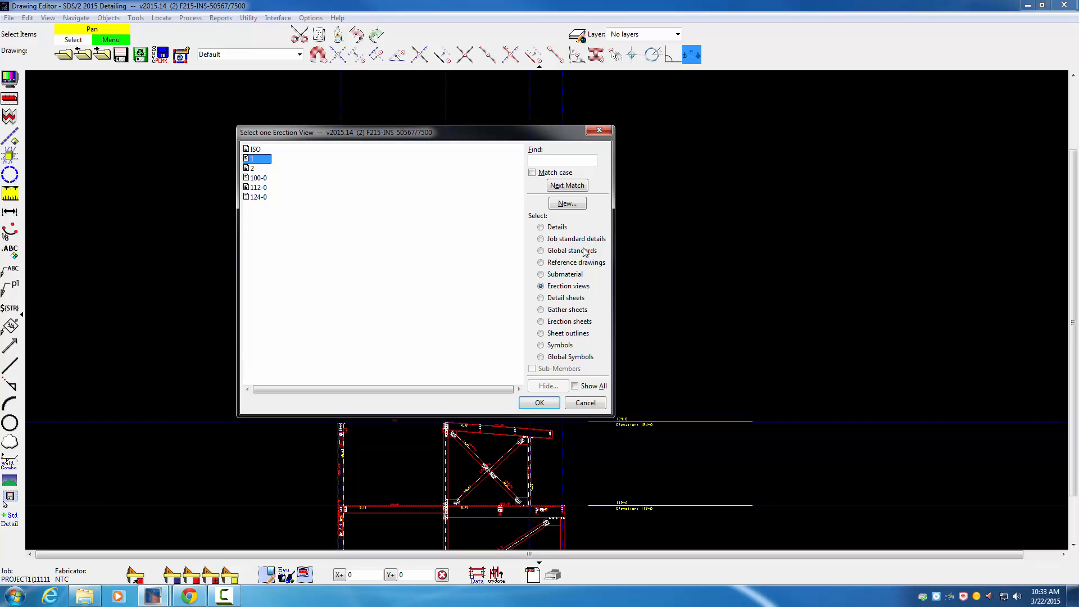
pyautogui.click(539, 400)
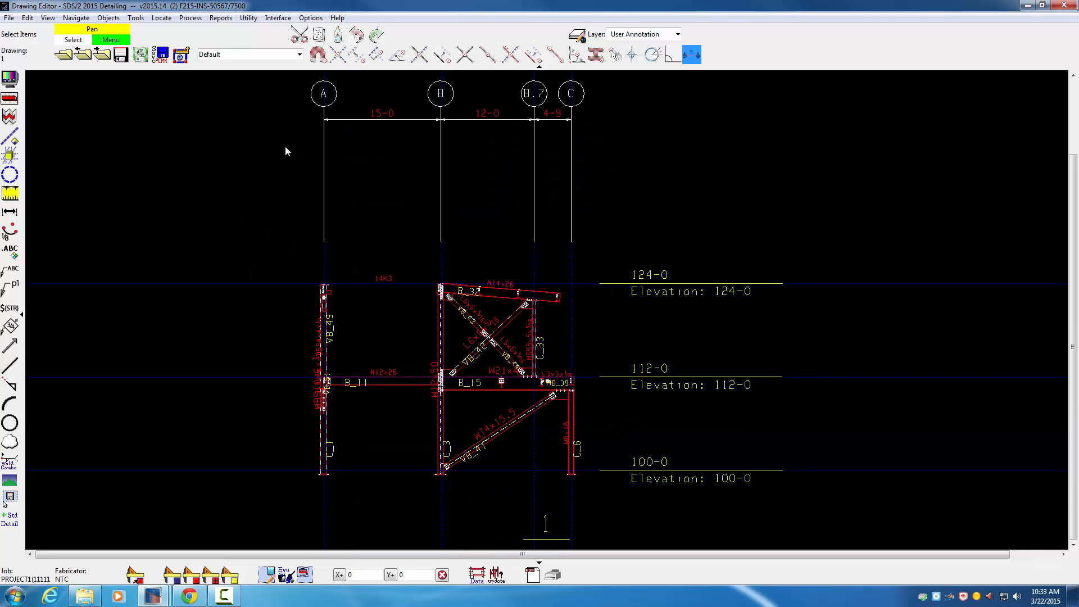
# Step: Set the drawing scale of the reopened view 1 to 0.375, save the drawing and close the Drawing Editor
pyautogui.click(9, 18)
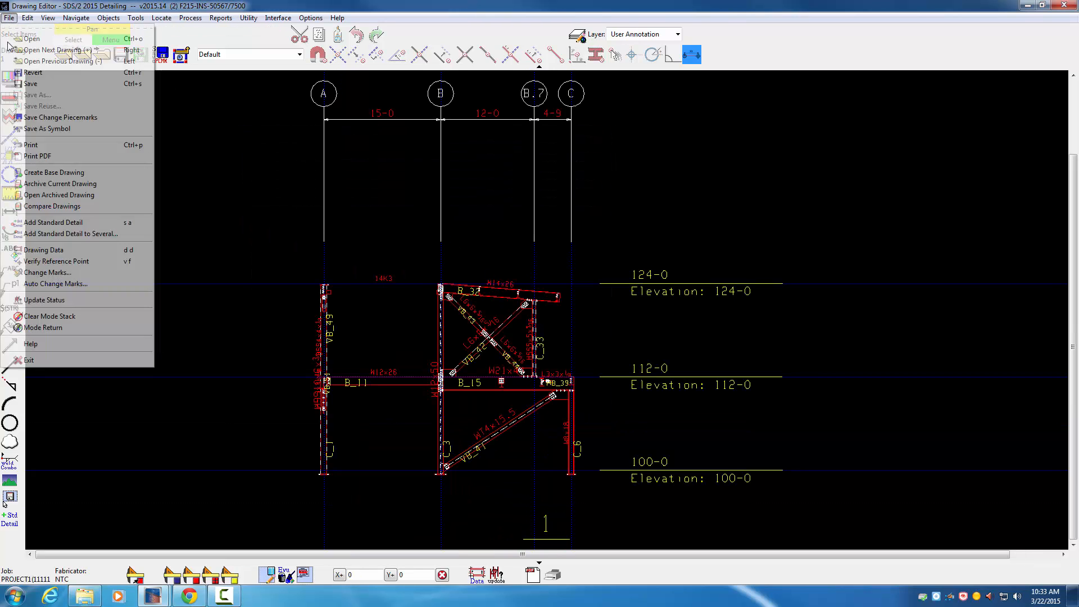
pyautogui.click(44, 250)
pyautogui.doubleClick(535, 274)
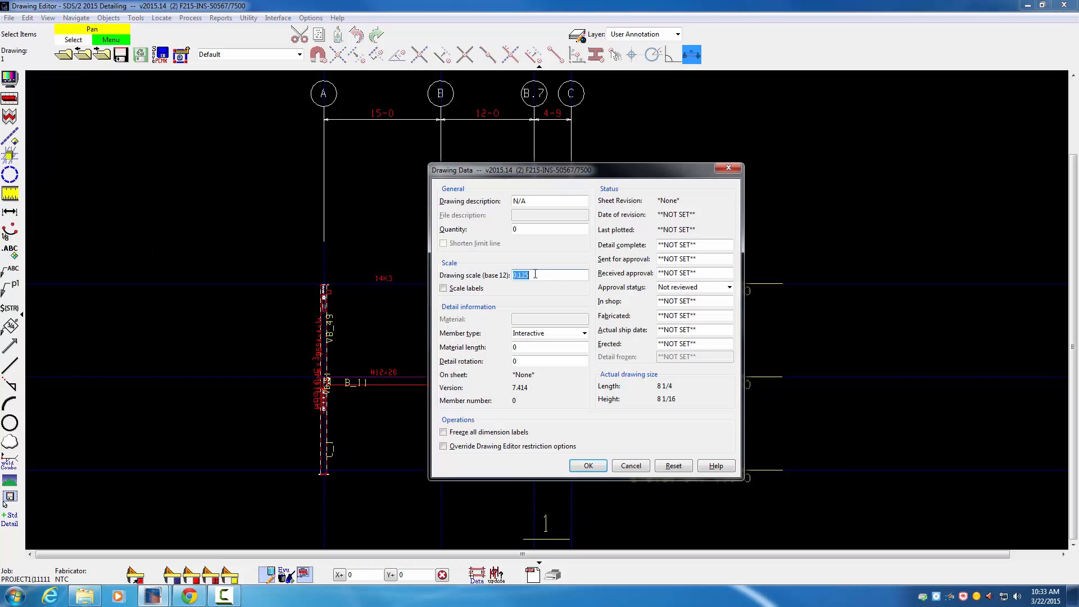
pyautogui.write('.375')
pyautogui.click(588, 466)
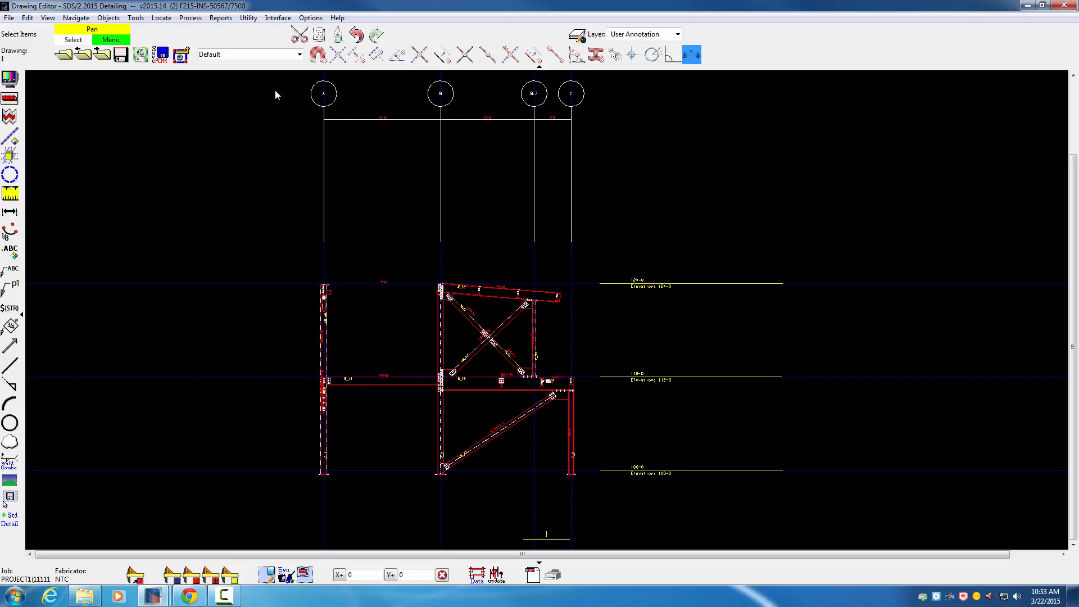
pyautogui.click(120, 55)
pyautogui.click(1064, 5)
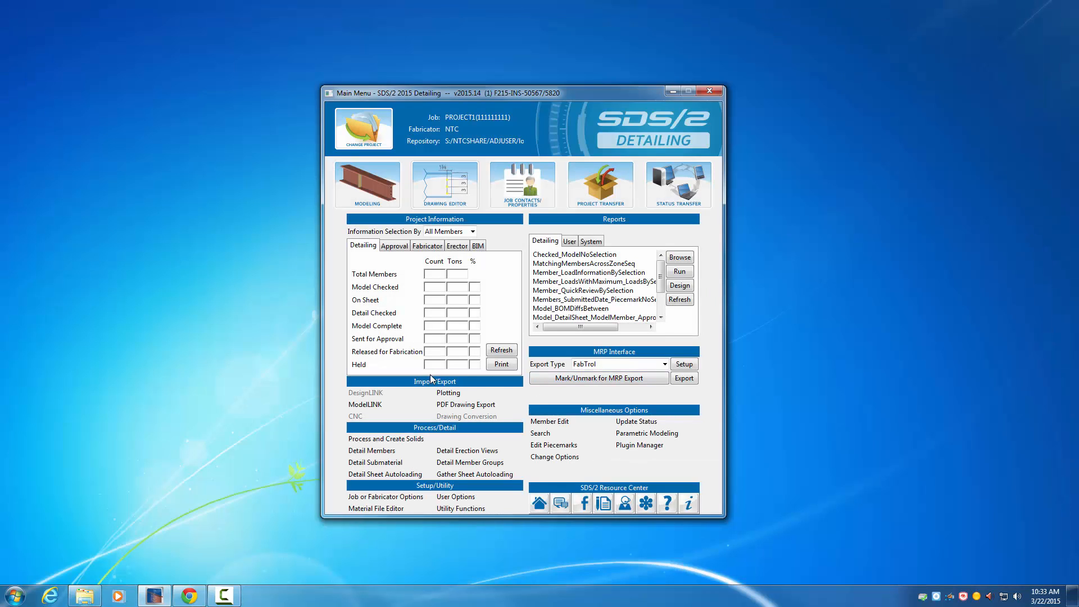
# Step: Open erection view 1 in Modeling and set its display scale to 0.375
pyautogui.click(391, 191)
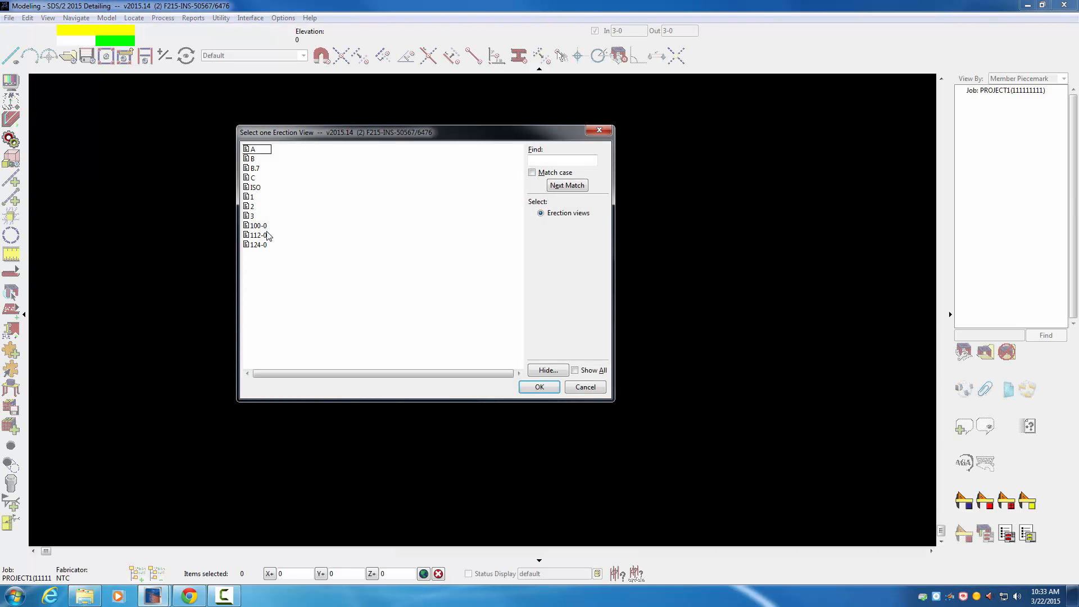
pyautogui.doubleClick(258, 197)
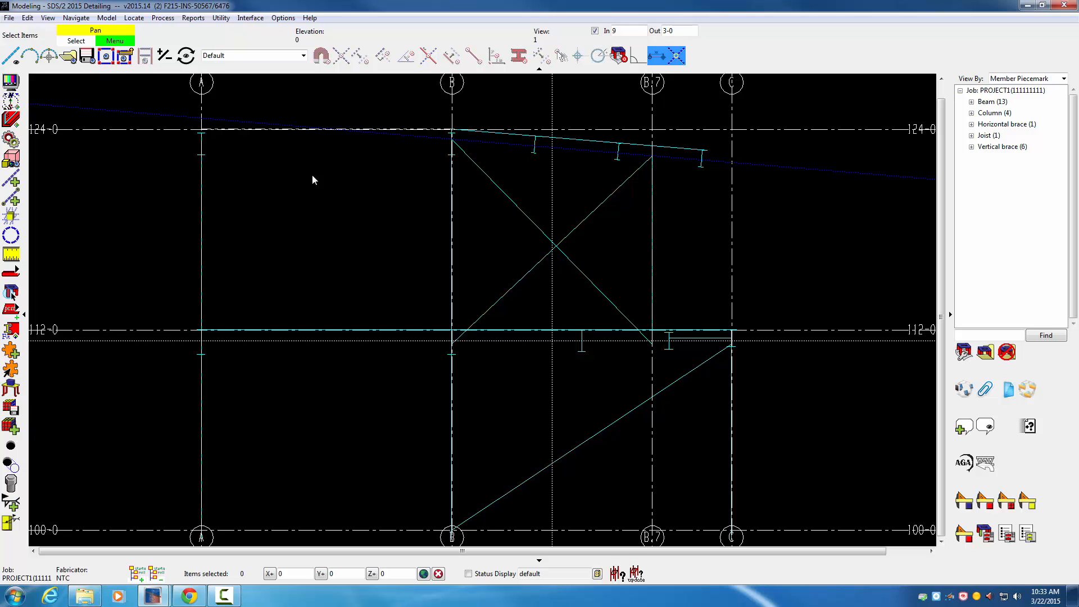
pyautogui.click(12, 82)
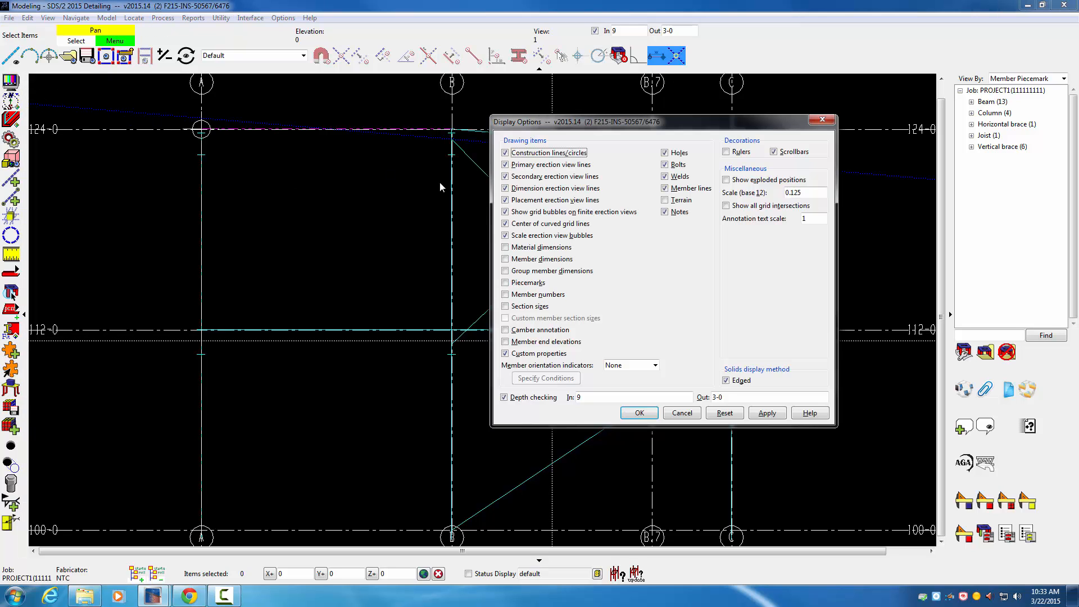
pyautogui.doubleClick(808, 192)
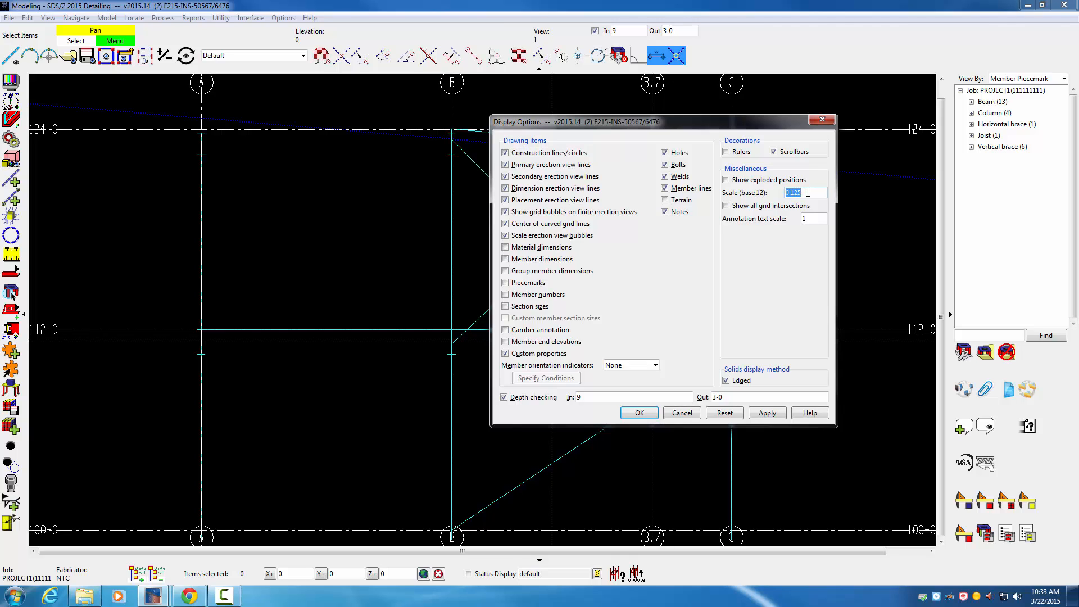
pyautogui.write('.375')
pyautogui.click(639, 413)
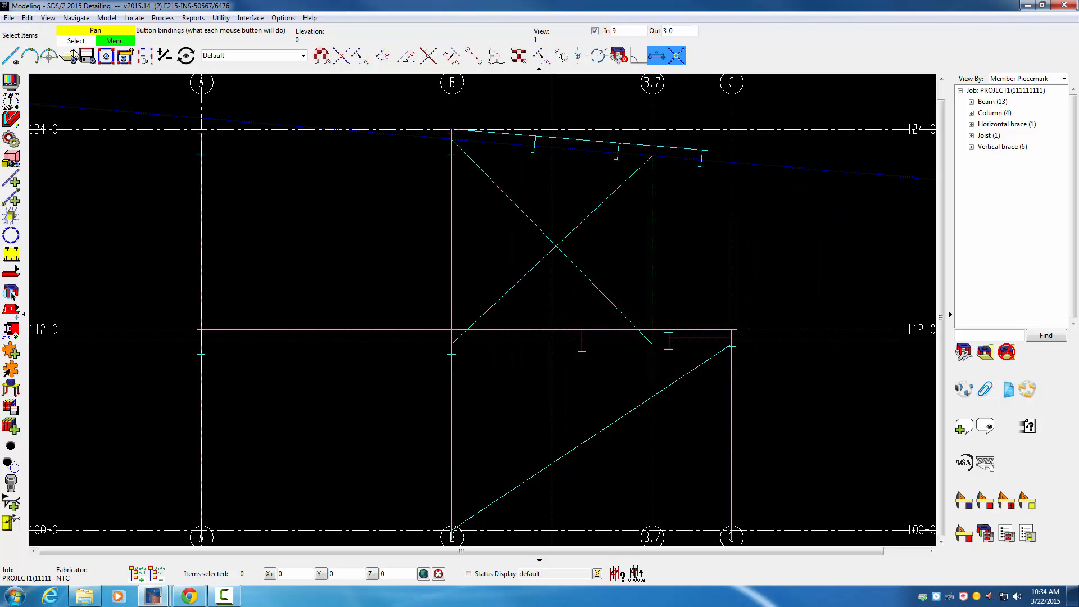
# Step: Save the current view as primary erection view 1, replacing the existing one, and exit Modeling
pyautogui.click(87, 56)
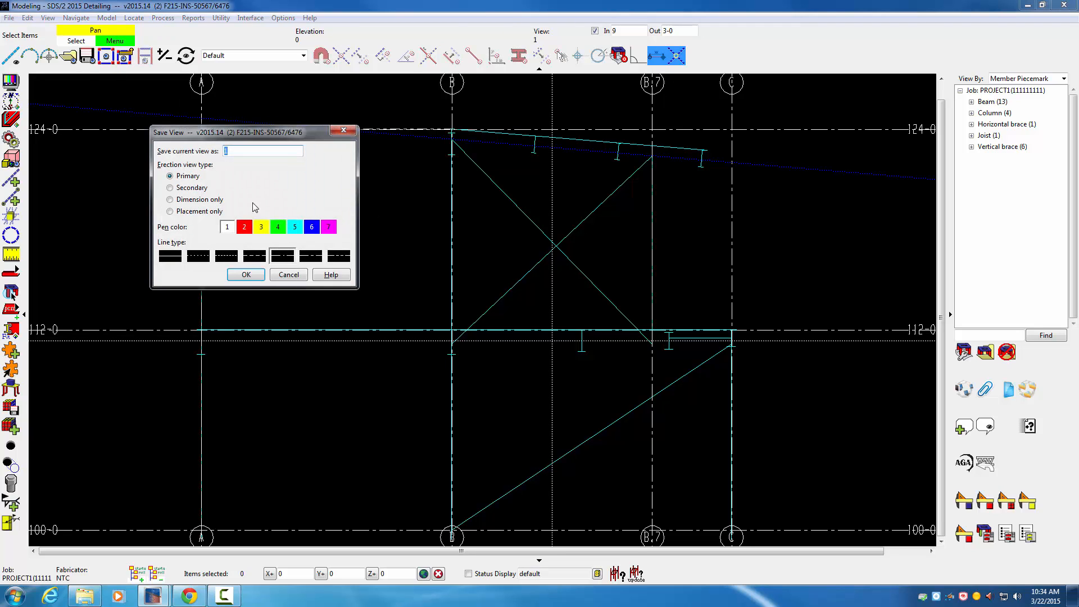
pyautogui.click(247, 274)
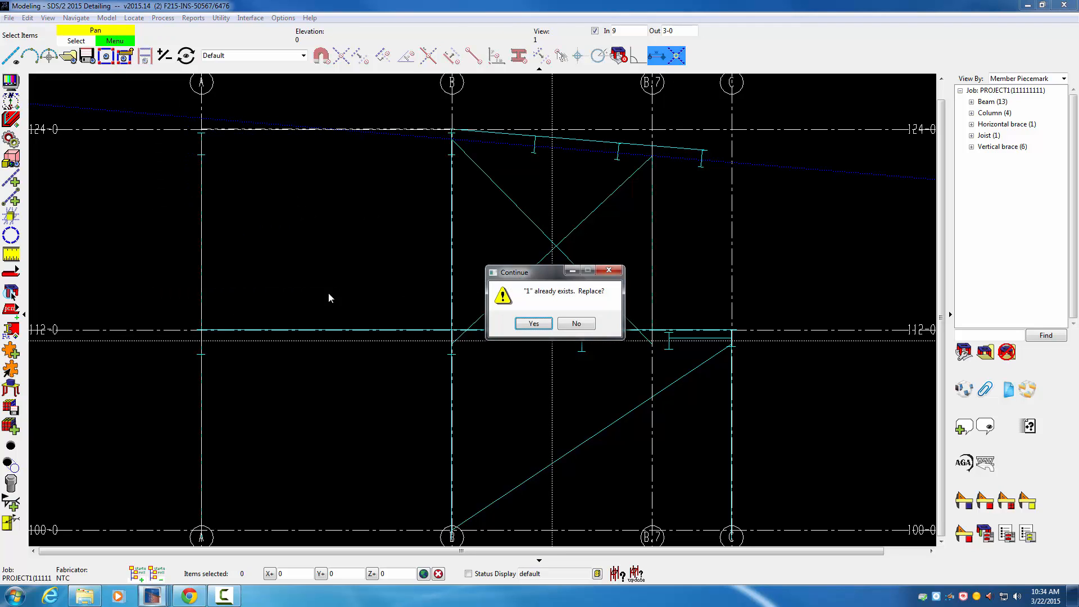
pyautogui.click(534, 327)
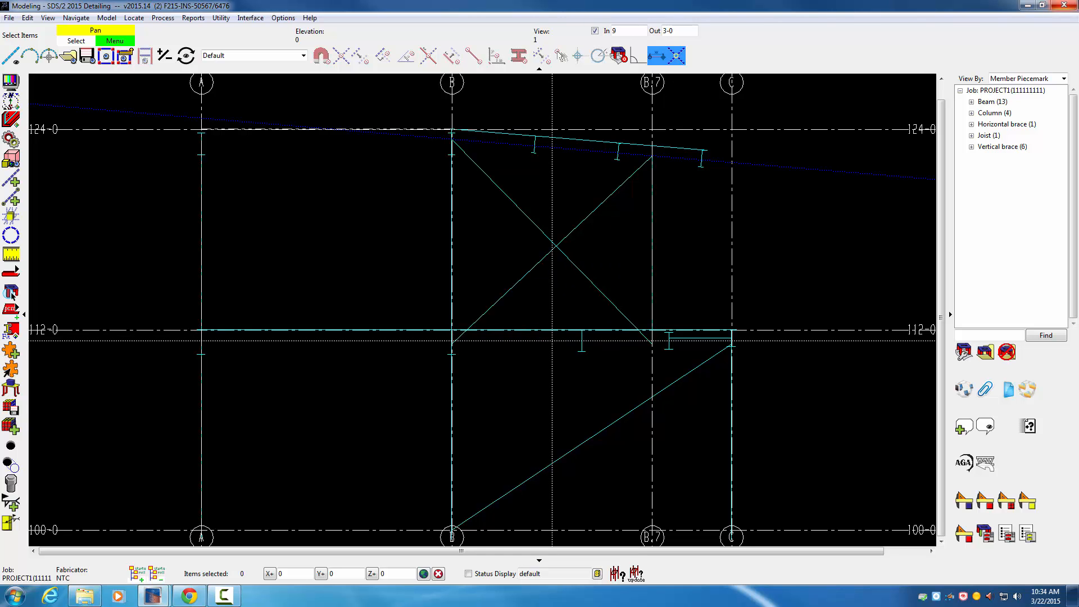
pyautogui.click(1064, 6)
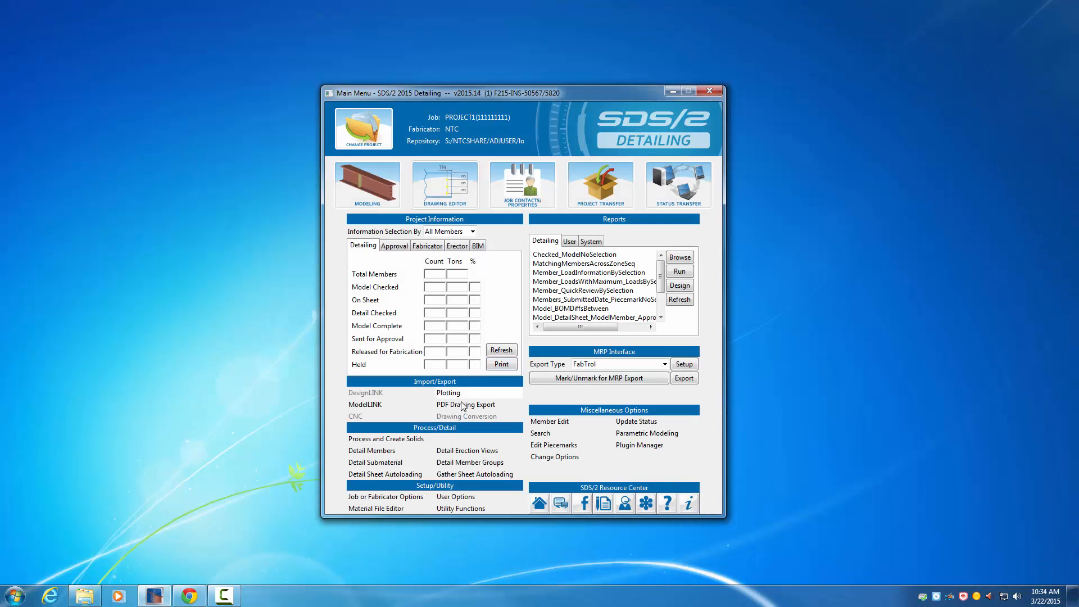
# Step: Start detailing erection views with the Wire member style and Dashed 3D hidden lines
pyautogui.click(471, 450)
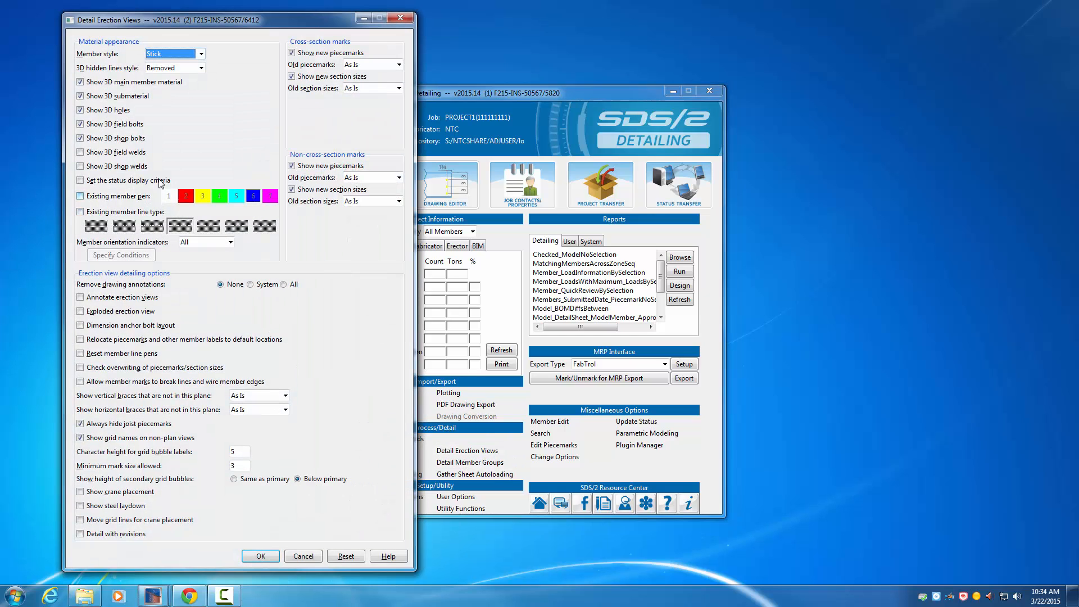
pyautogui.click(168, 54)
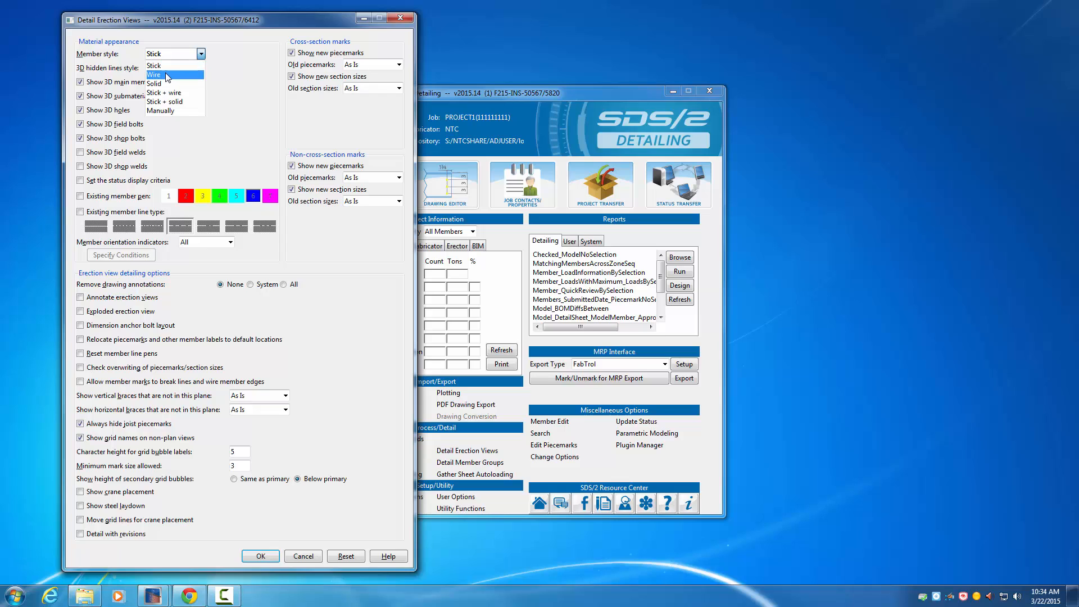
pyautogui.click(167, 74)
pyautogui.click(173, 68)
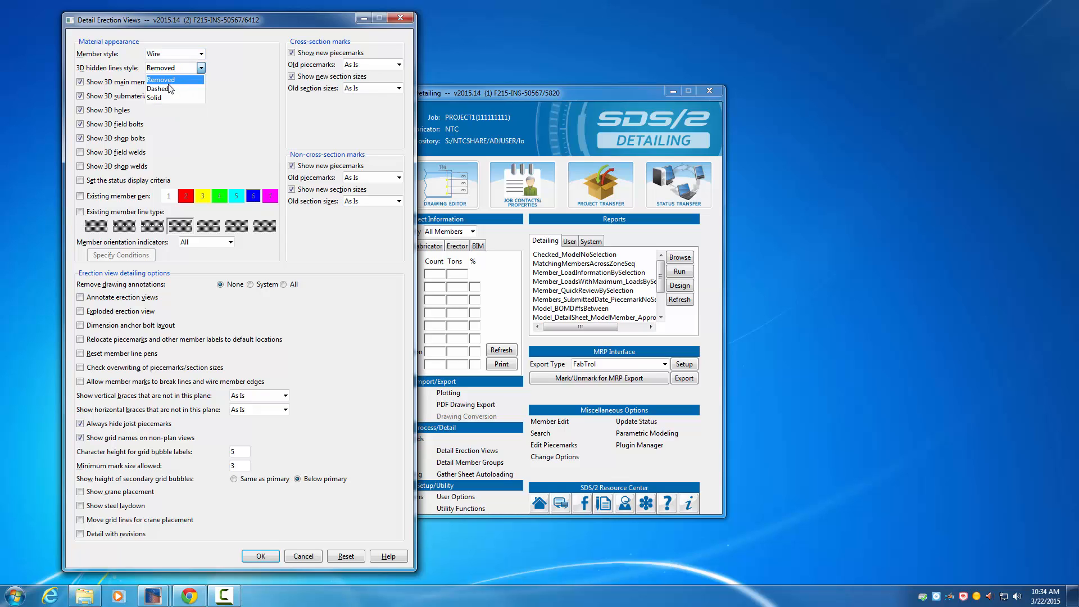
pyautogui.click(170, 91)
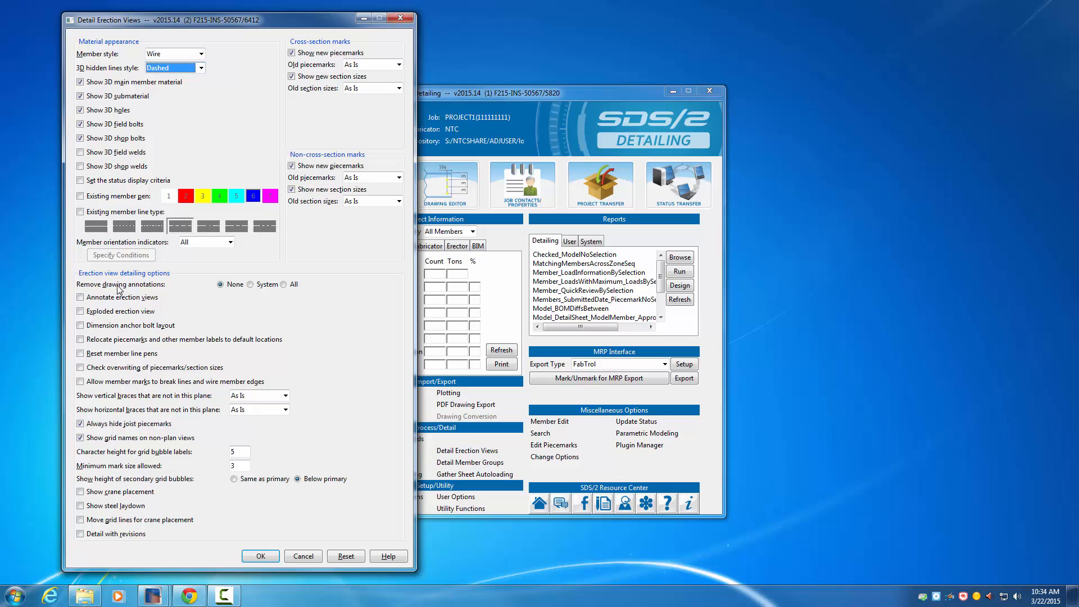
# Step: Remove System drawing annotations, enable annotating erection views, and disable new piecemarks and new section sizes for cross-section marks
pyautogui.click(265, 285)
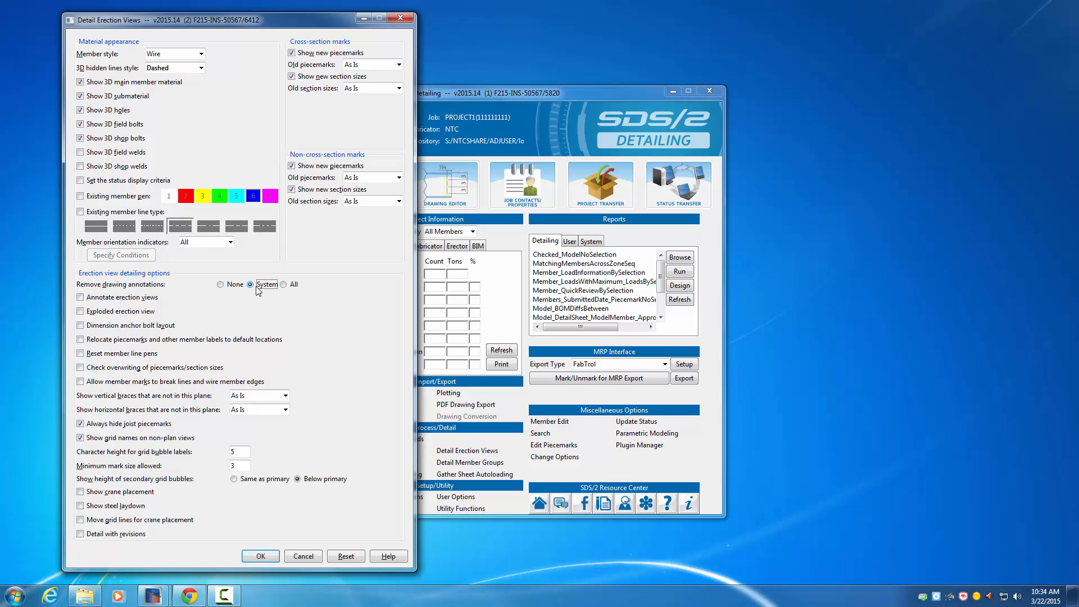
pyautogui.click(94, 300)
pyautogui.click(305, 55)
pyautogui.click(297, 77)
# Step: Accept the detailing options, generate erection view 1 and dismiss the finished progress report
pyautogui.click(261, 557)
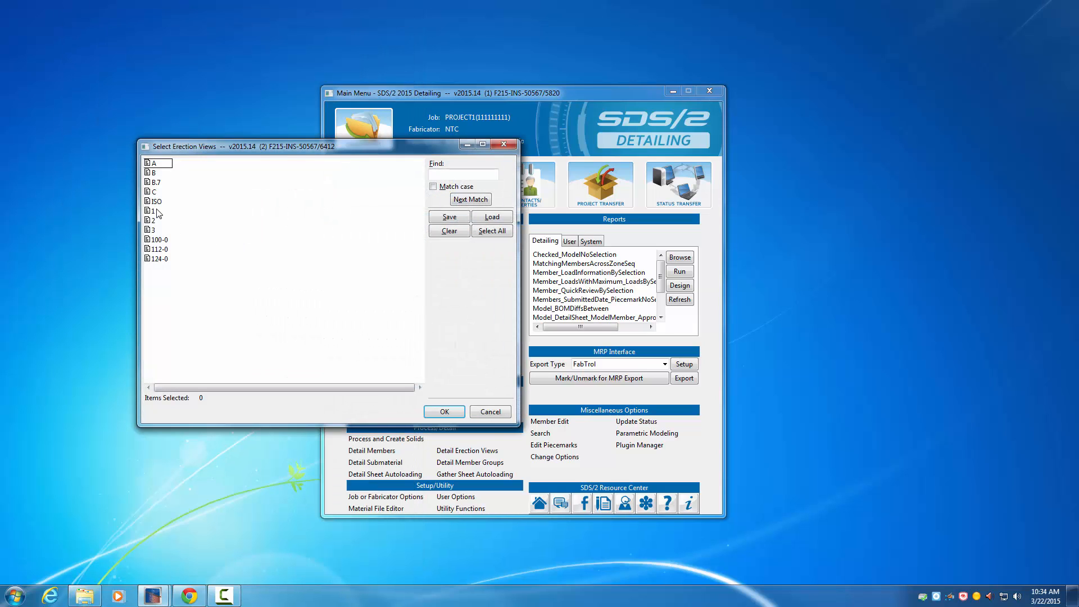
pyautogui.click(162, 212)
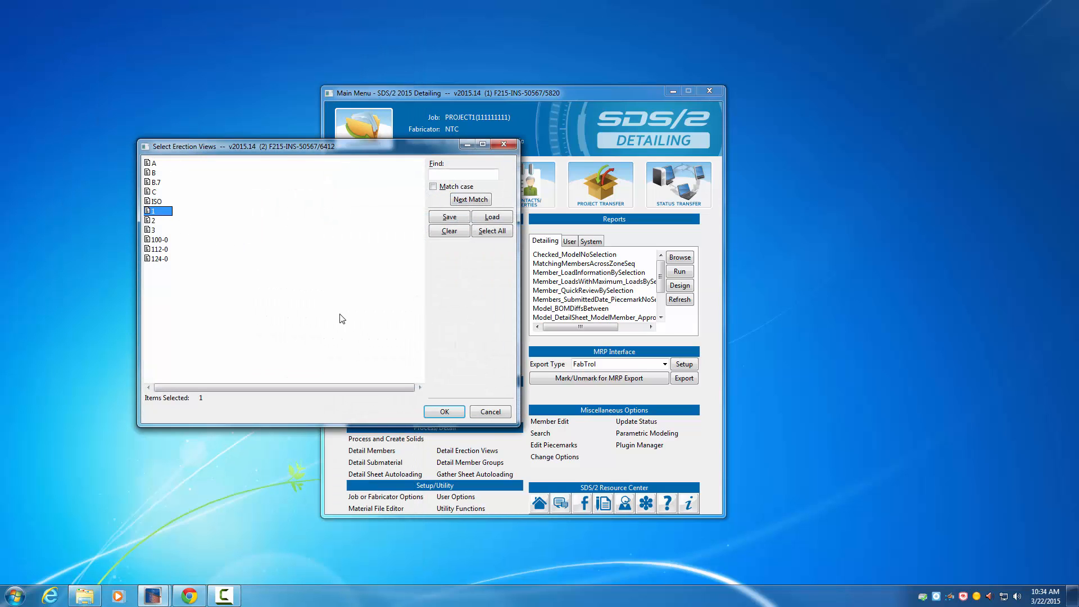
pyautogui.click(445, 412)
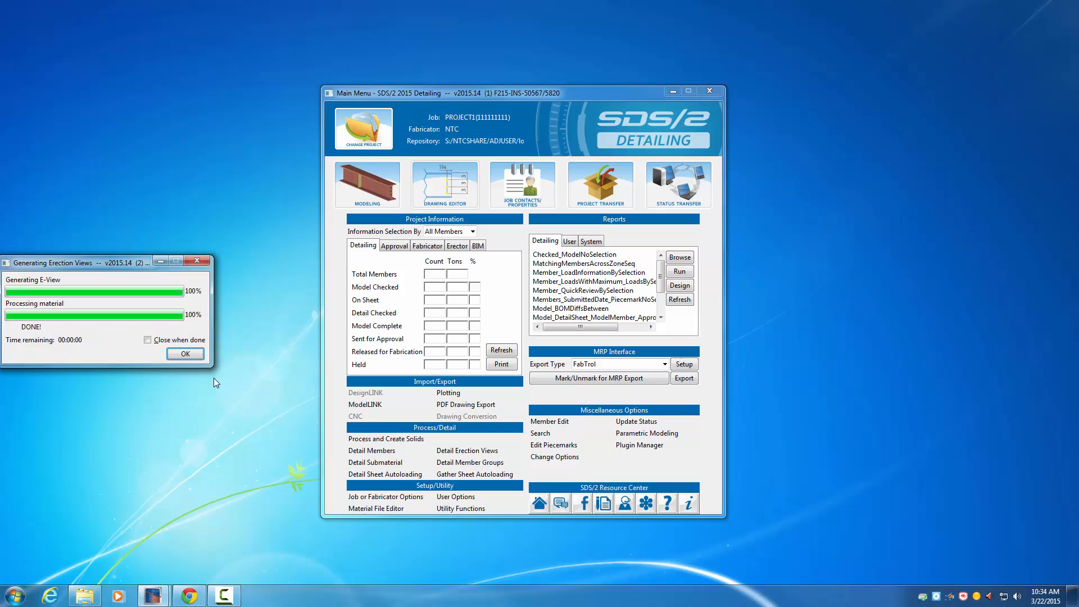
pyautogui.click(189, 354)
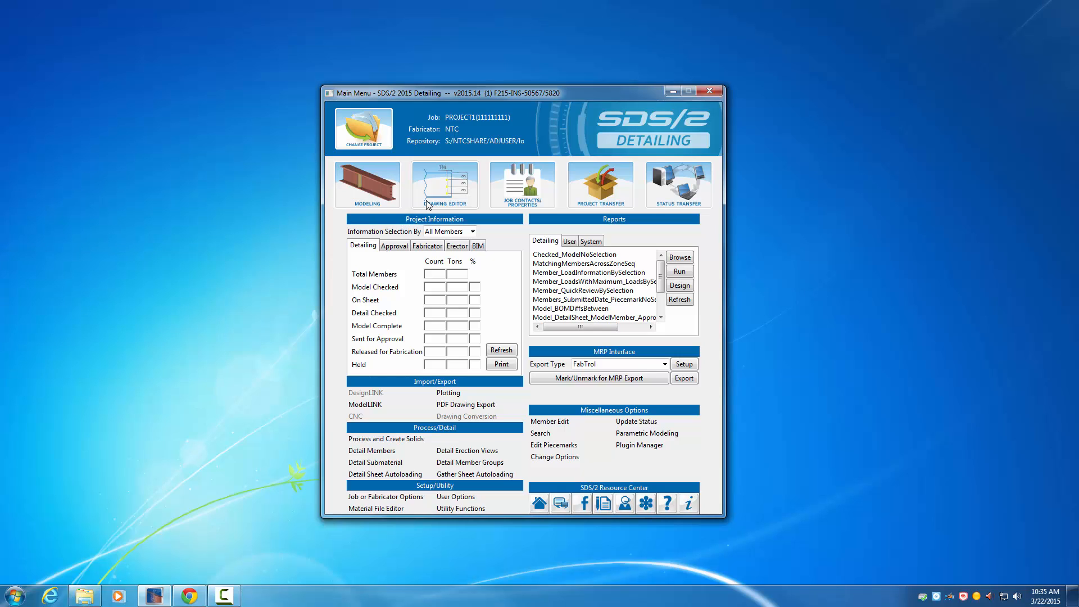
# Step: Switch to the Drawing Editor and open the erection view named 2
pyautogui.click(447, 187)
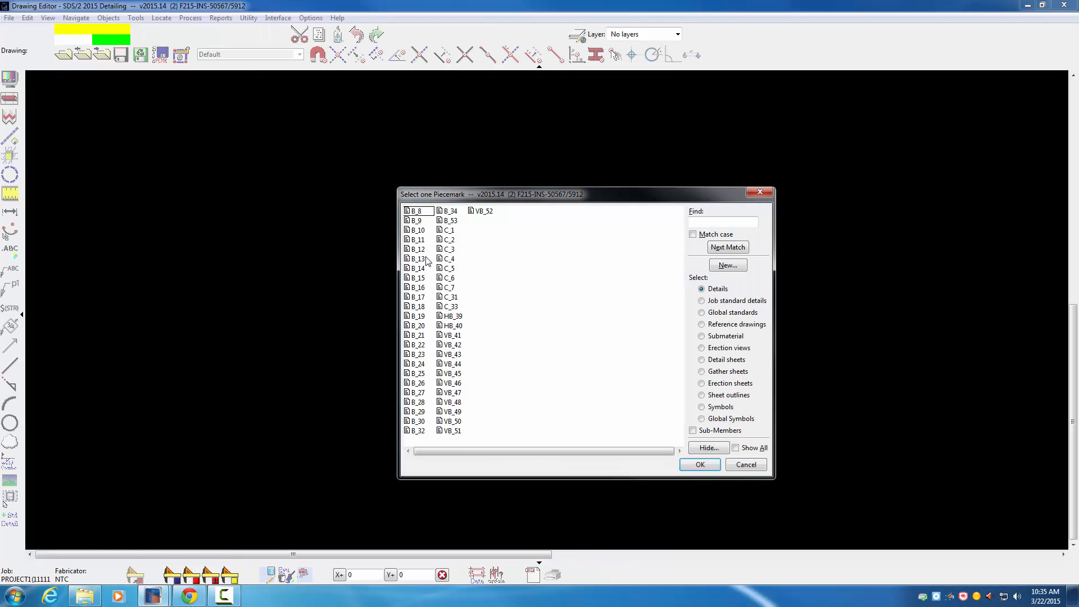
pyautogui.click(703, 348)
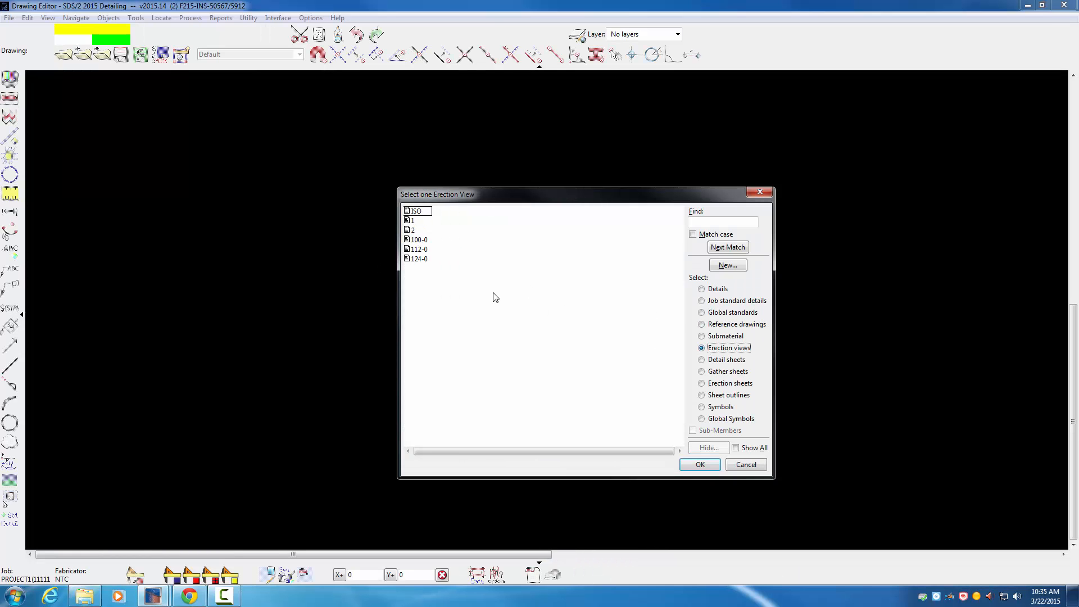
pyautogui.doubleClick(417, 227)
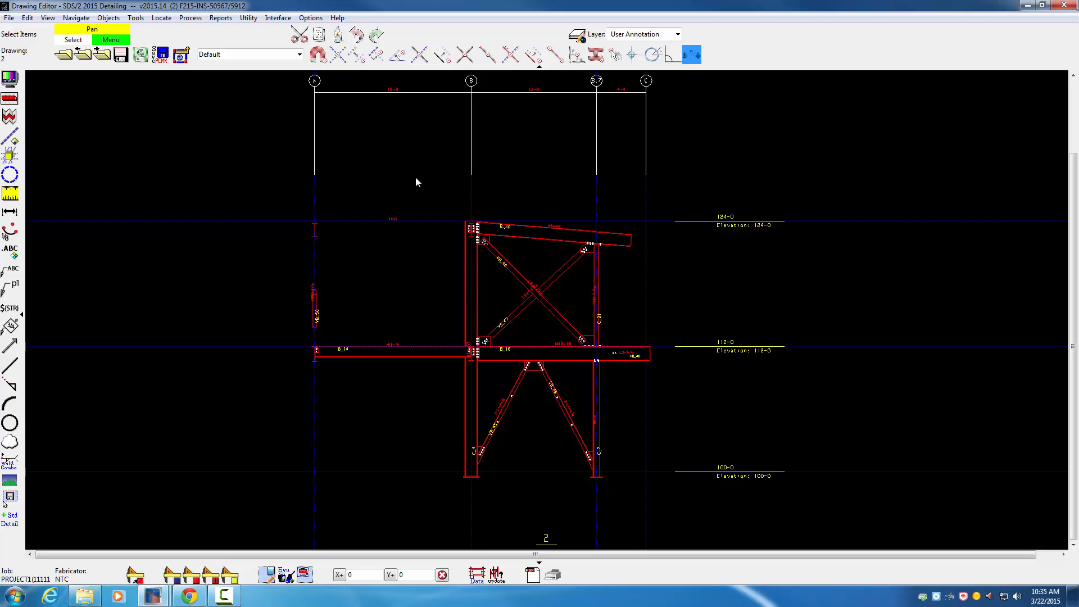
# Step: Open erection view 1 and check the drawing scale in its drawing data
pyautogui.click(64, 56)
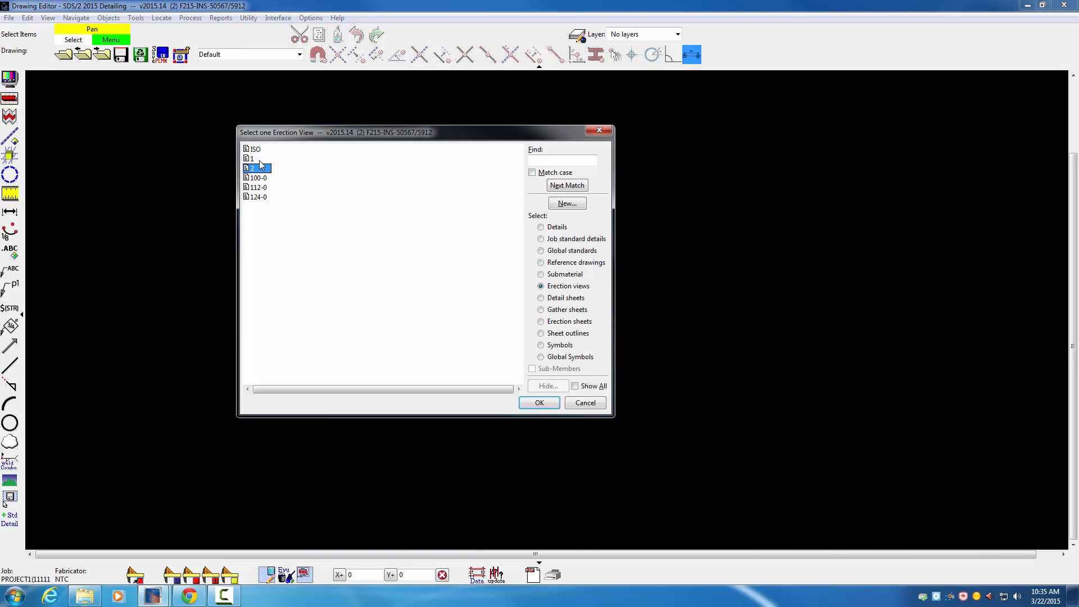
pyautogui.click(257, 161)
pyautogui.doubleClick(257, 159)
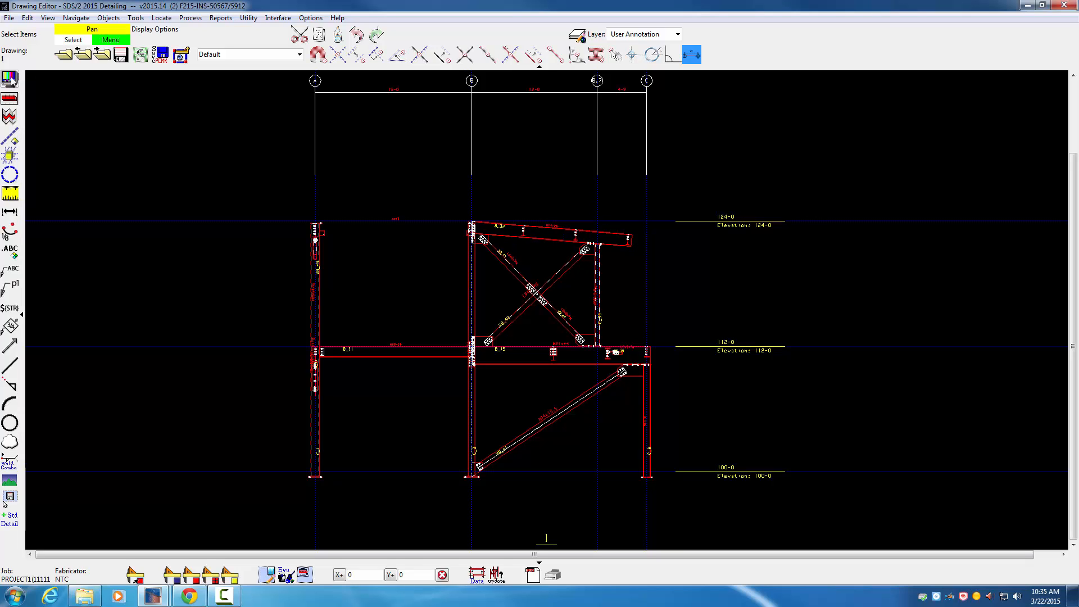
pyautogui.click(9, 18)
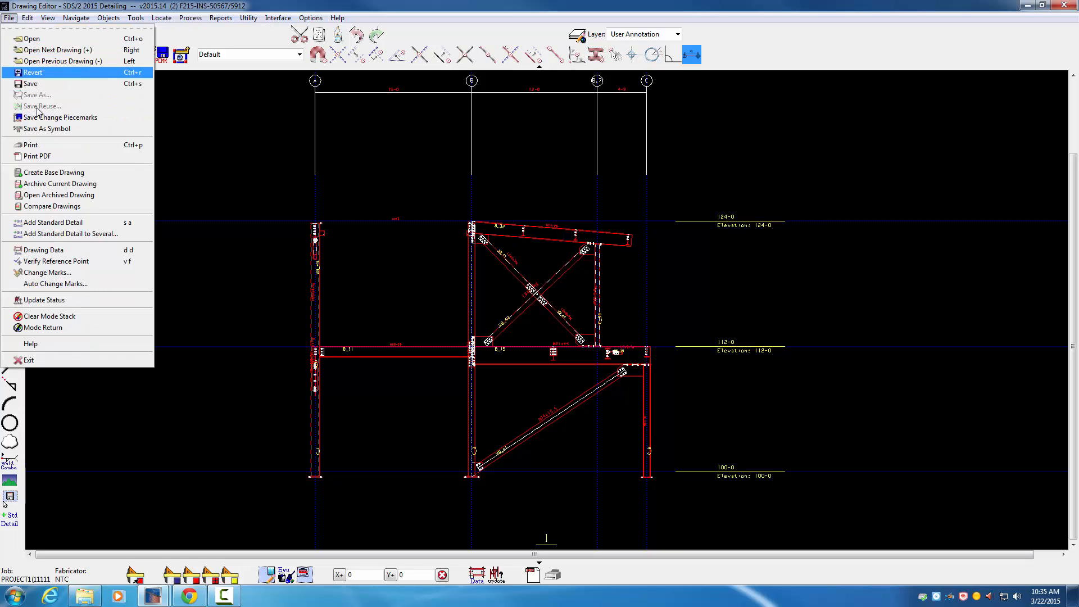
pyautogui.click(53, 251)
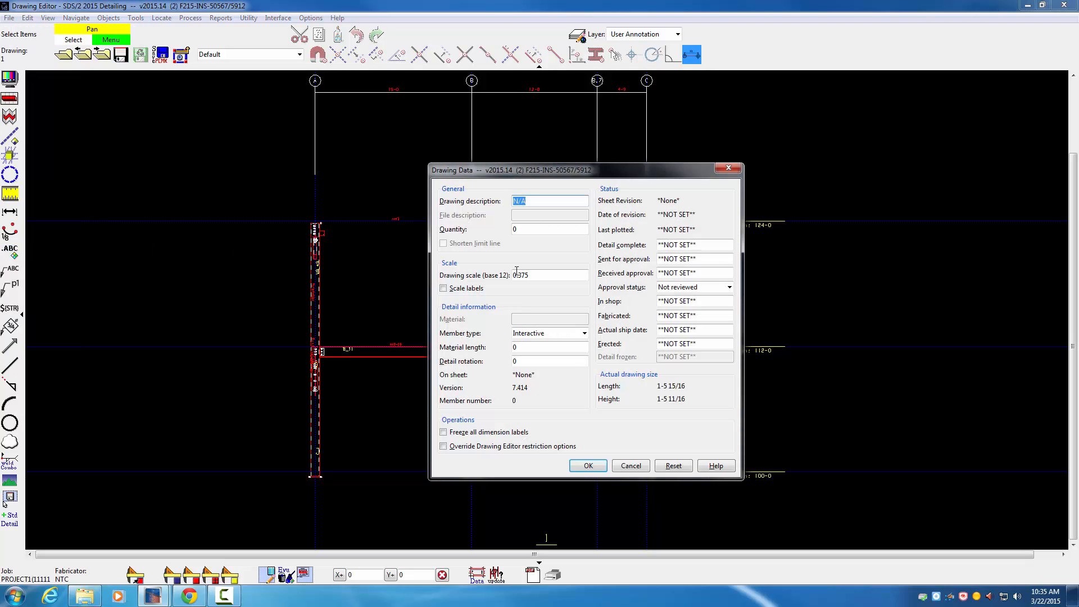
pyautogui.click(631, 465)
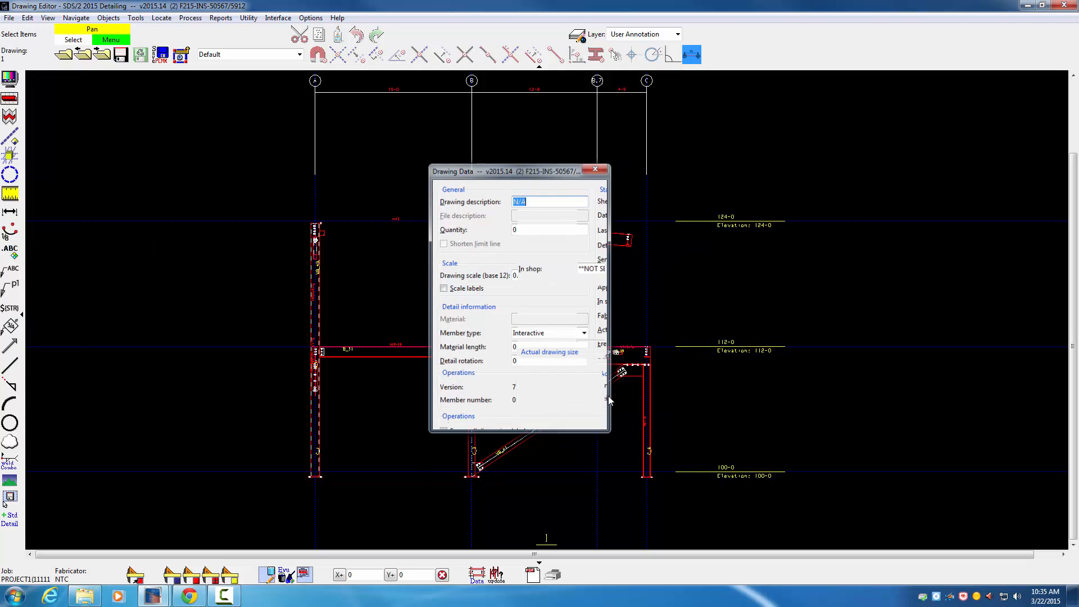
# Step: Check the character height of grid label B and examine its bubble above the elevation
pyautogui.scroll(2, 461, 81)
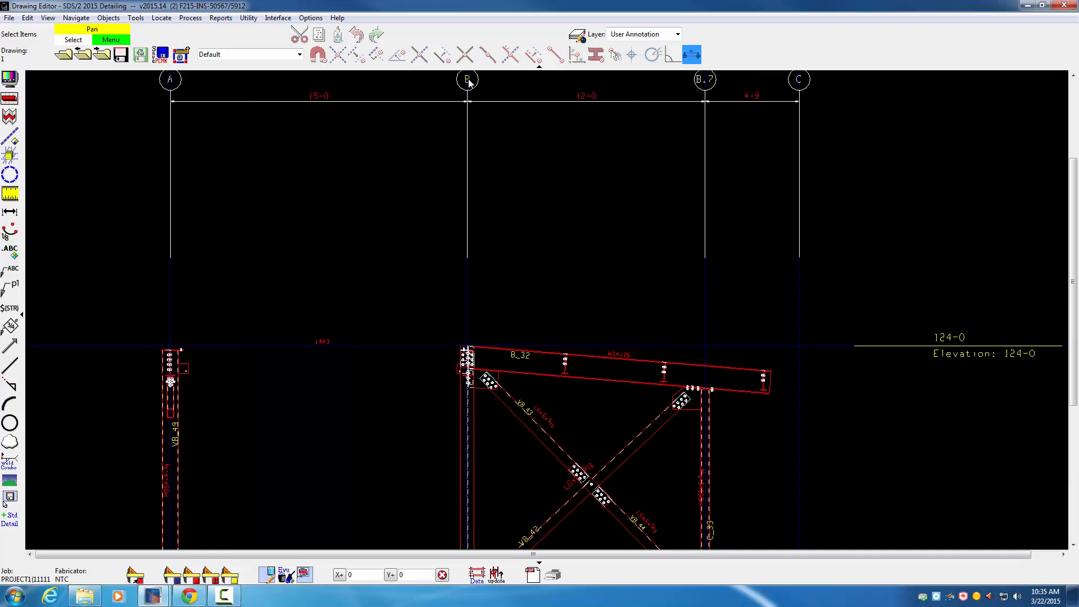
pyautogui.doubleClick(467, 80)
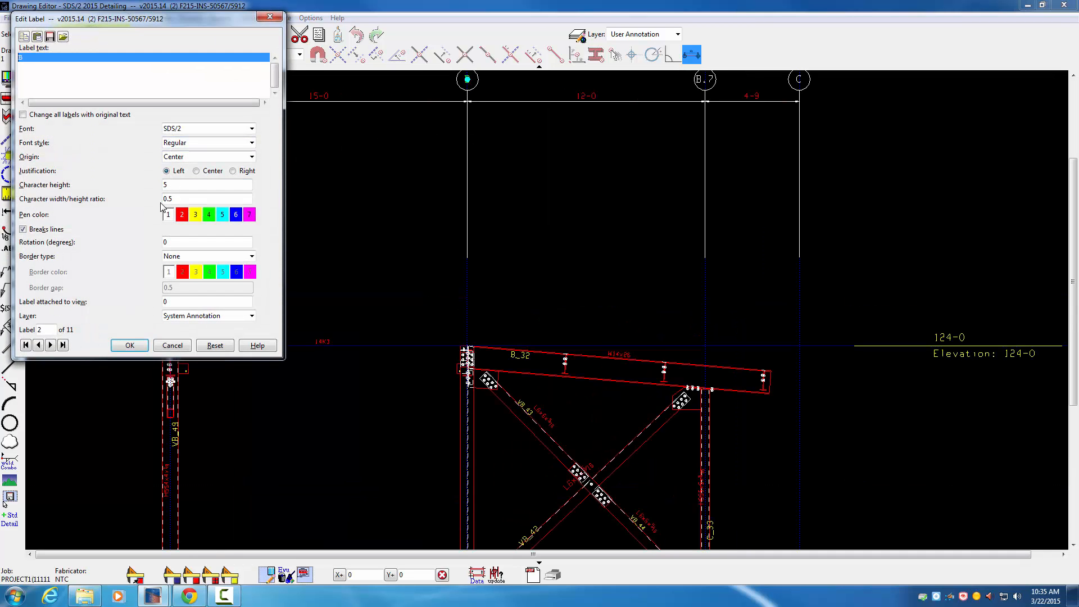
pyautogui.click(173, 345)
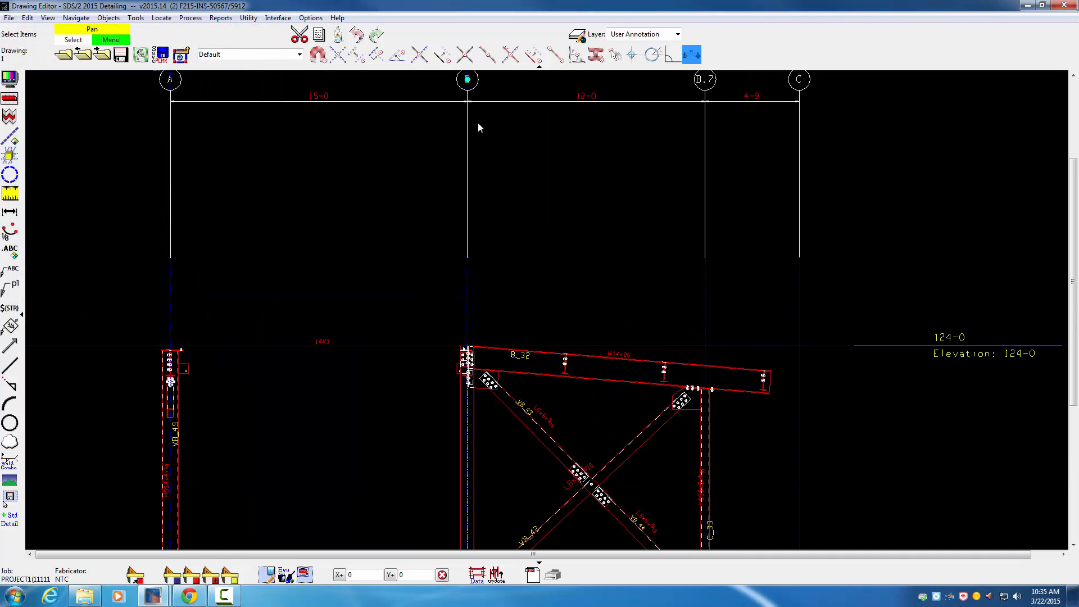
pyautogui.moveTo(478, 122); pyautogui.dragTo(511, 261, button='middle')
pyautogui.scroll(3, 520, 208)
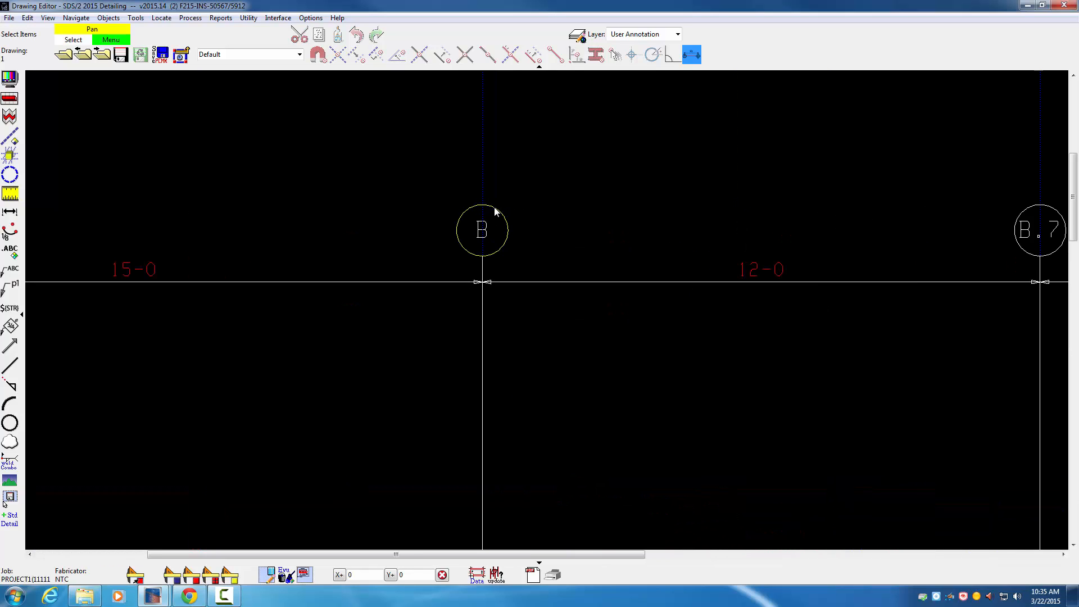
pyautogui.scroll(-5, 512, 256)
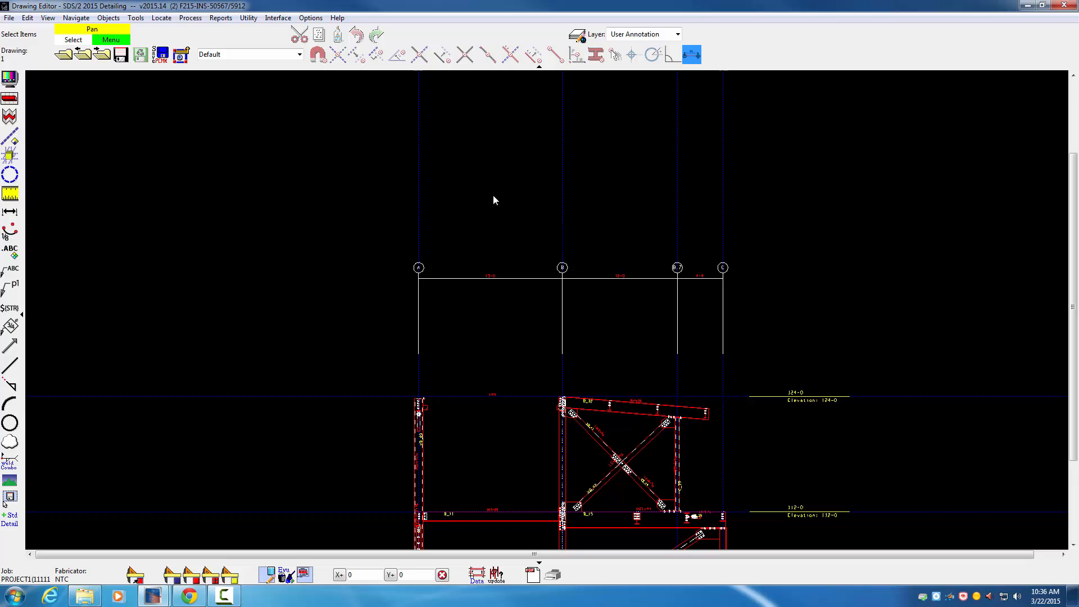
# Step: Exit the Drawing Editor without opening another drawing and open erection view A in Modeling
pyautogui.click(64, 56)
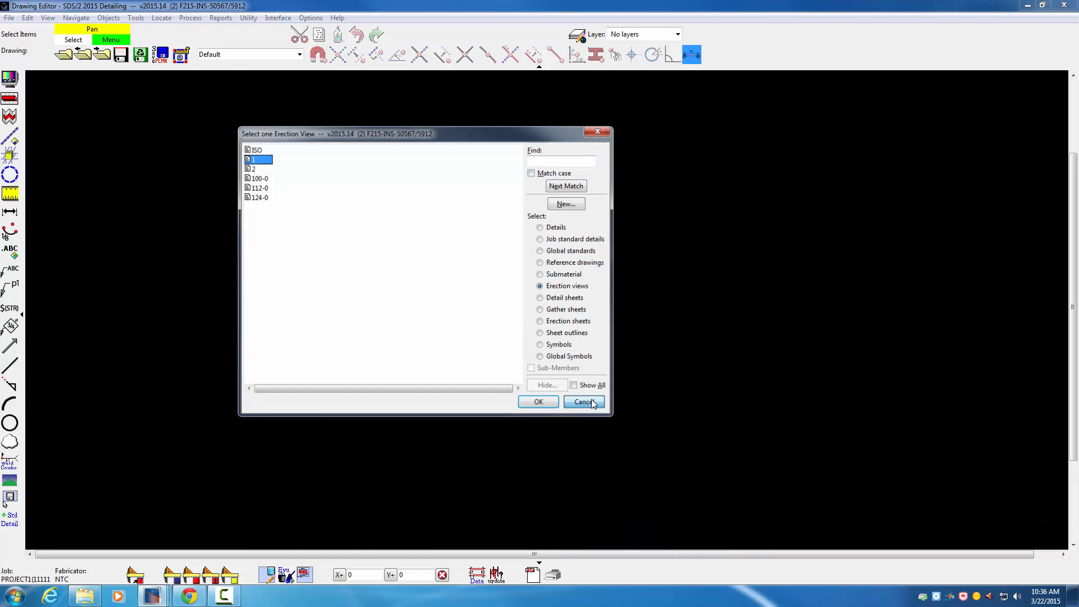
pyautogui.click(585, 402)
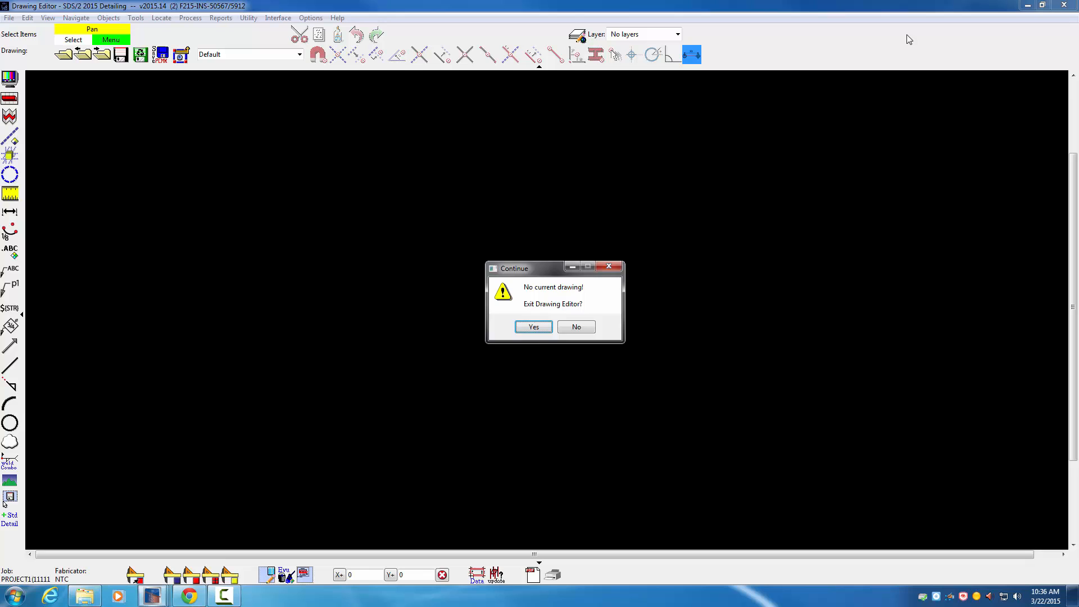
pyautogui.click(533, 327)
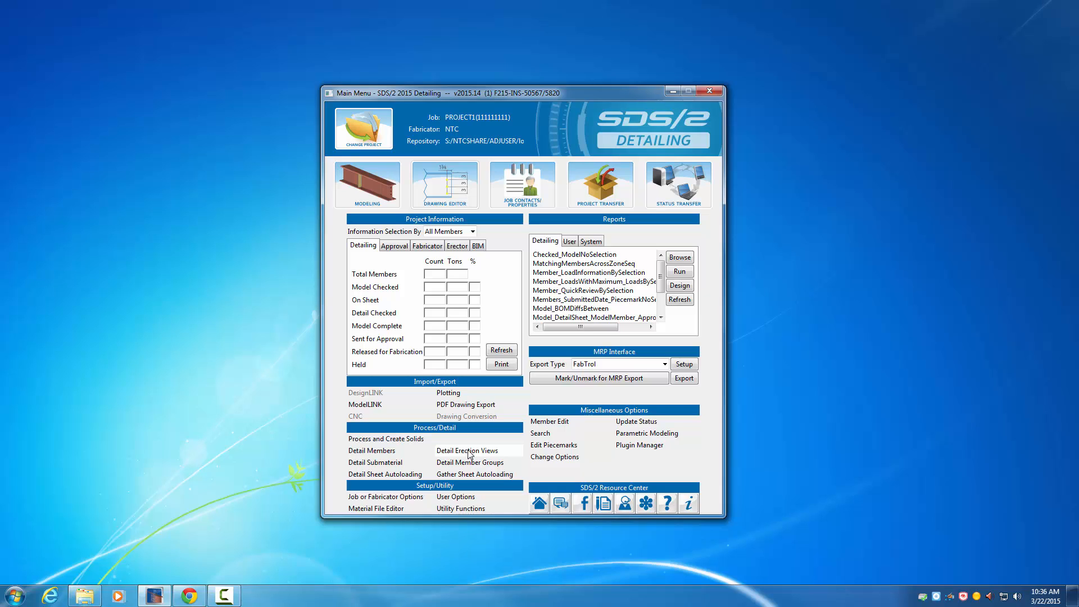
pyautogui.click(377, 189)
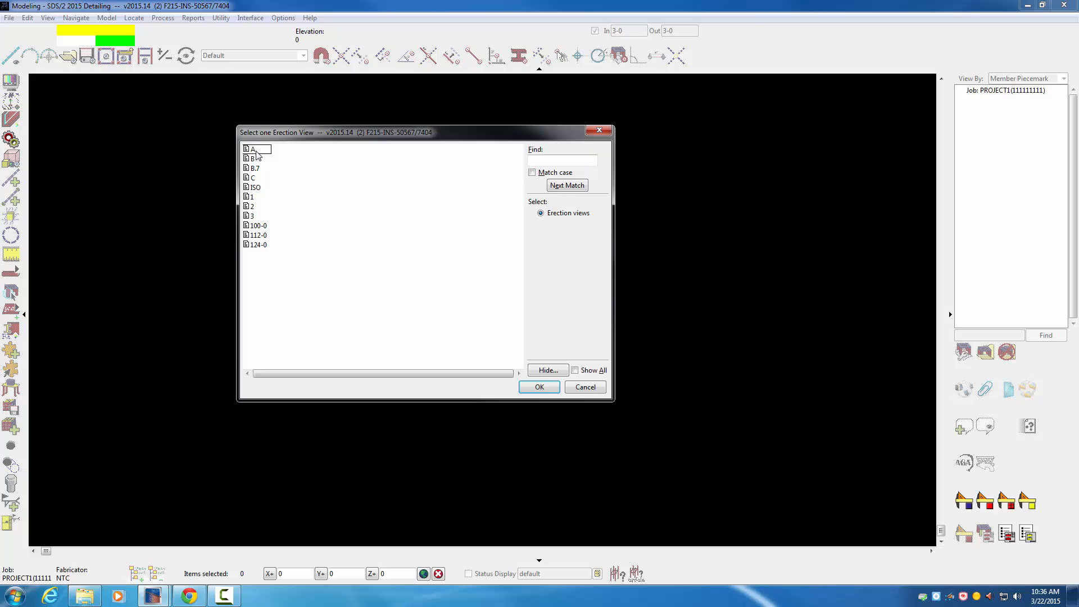
pyautogui.doubleClick(253, 150)
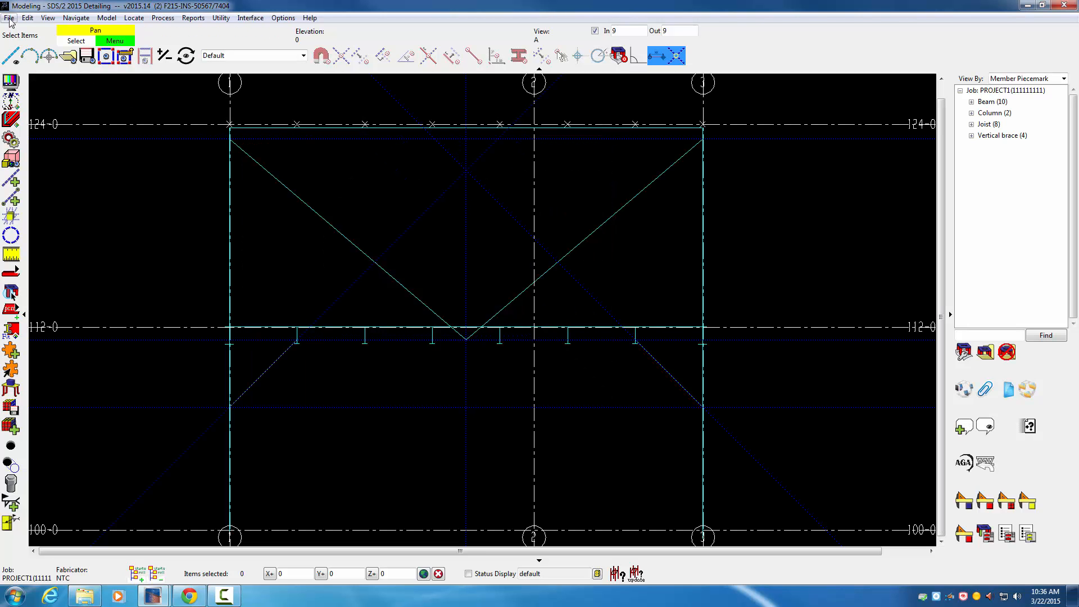
# Step: Set view A's display scale to 0.375 and save it as primary erection view A, replacing the existing one
pyautogui.click(10, 82)
pyautogui.doubleClick(810, 193)
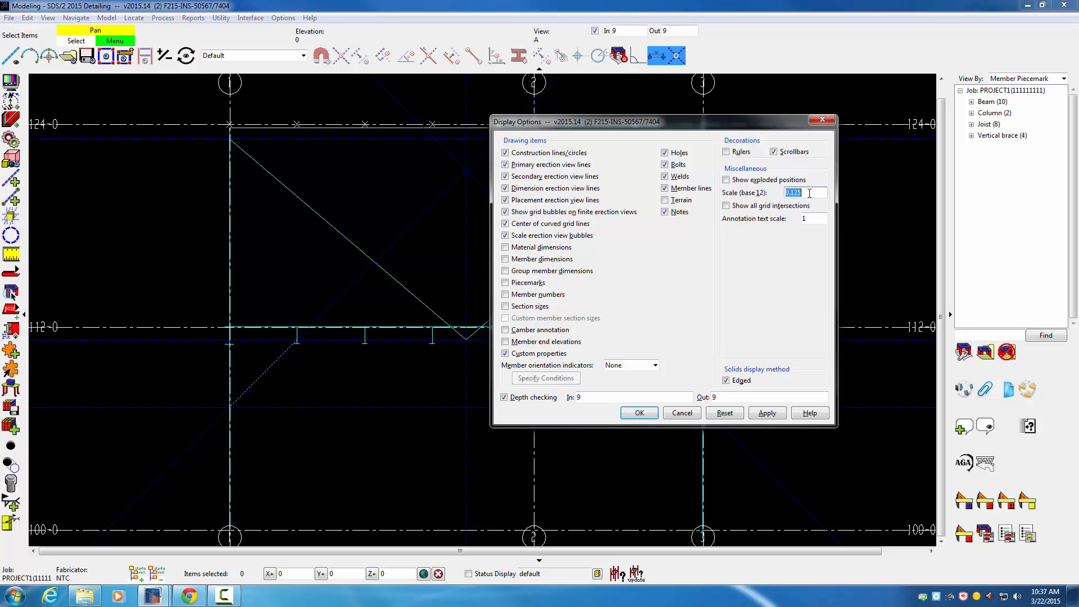
pyautogui.write('.7')
pyautogui.click(638, 411)
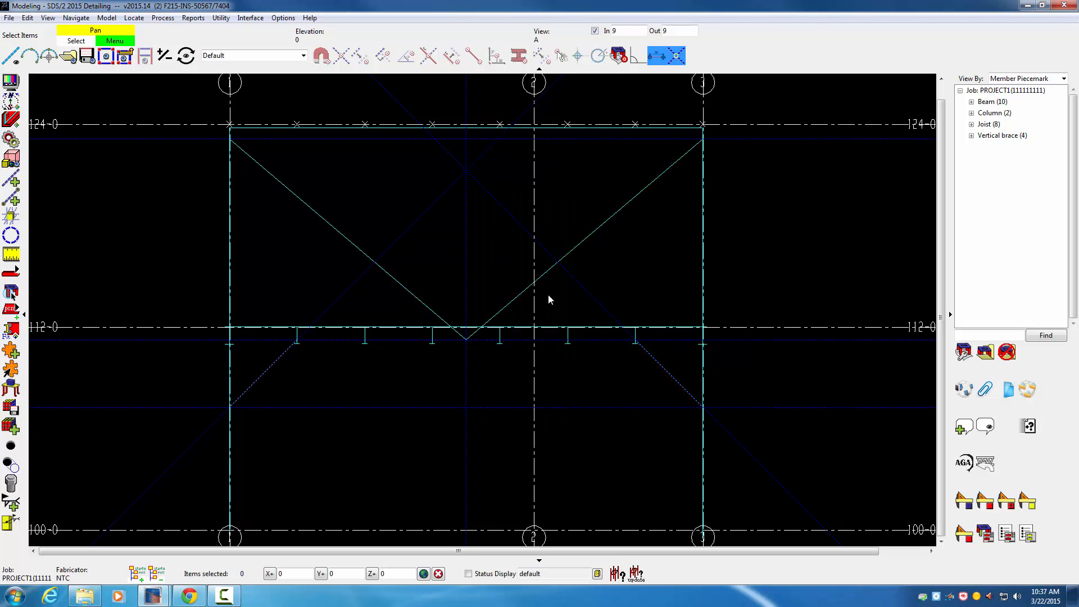
pyautogui.click(87, 56)
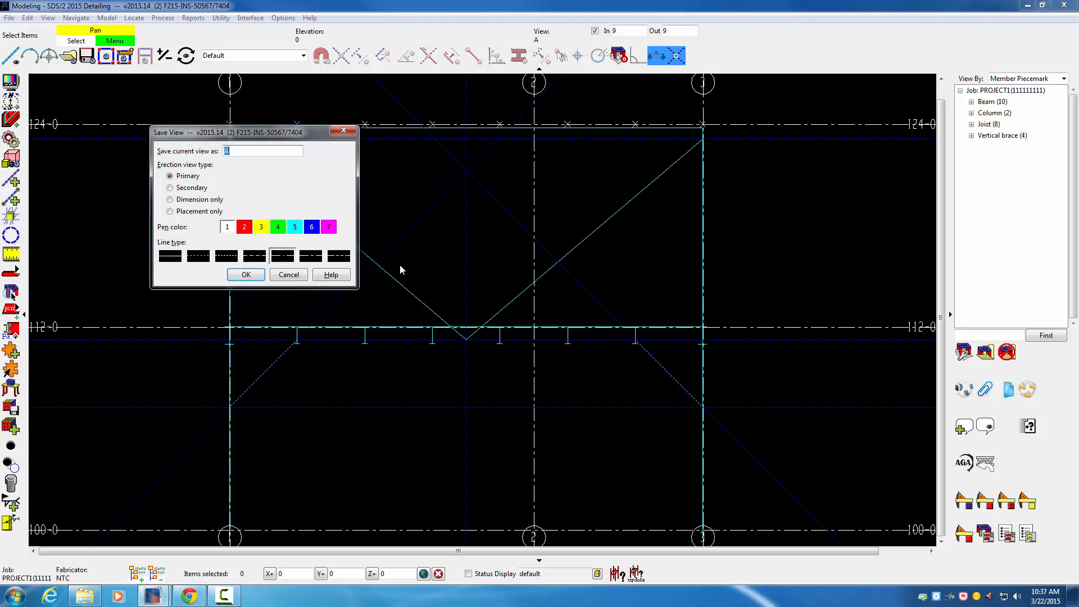
pyautogui.click(249, 274)
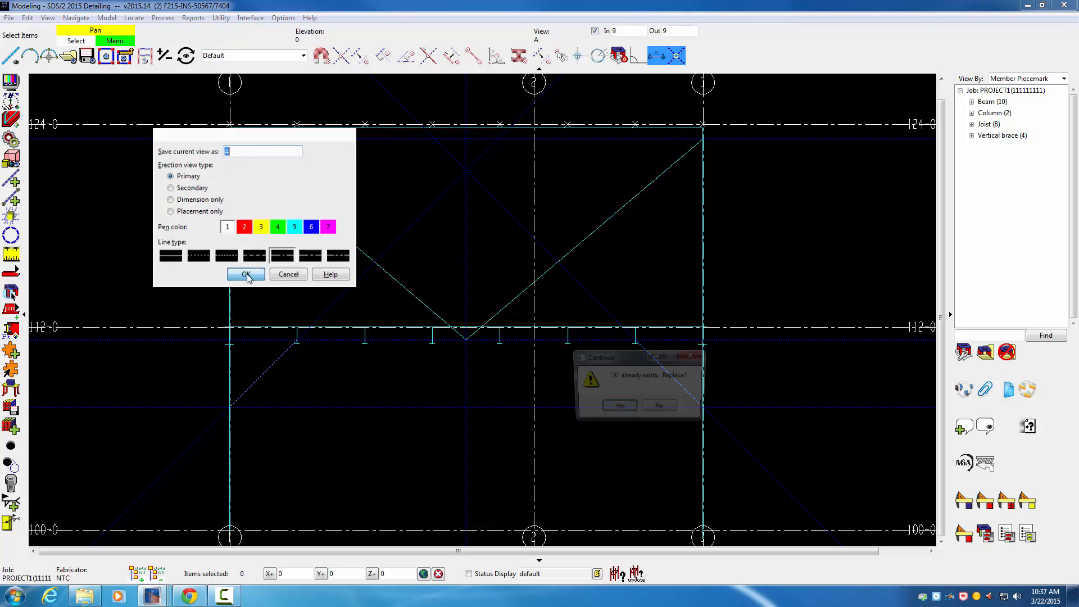
pyautogui.click(618, 407)
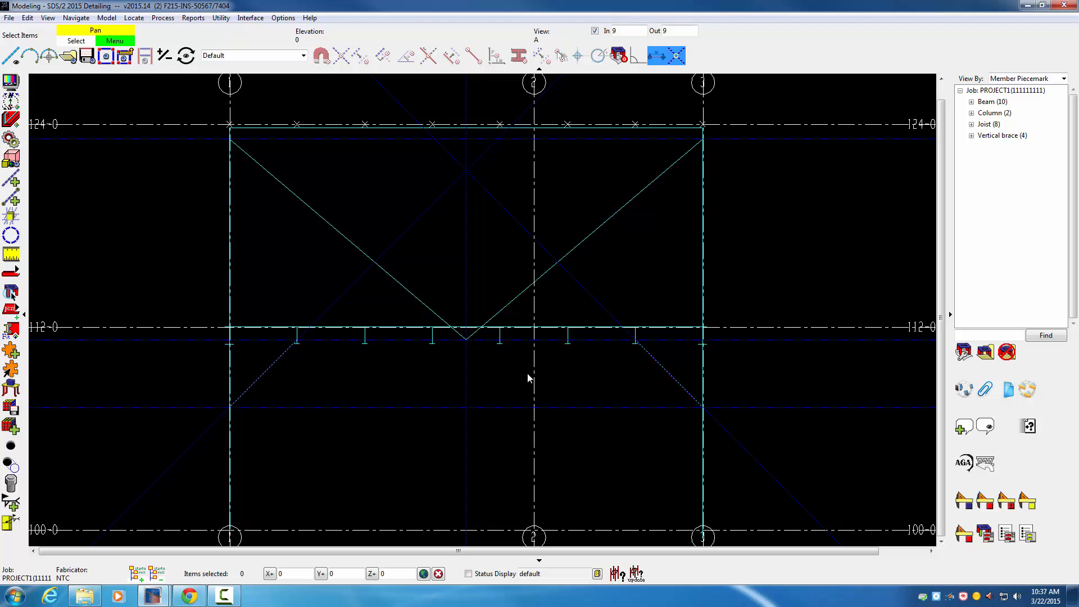
# Step: Open erection view B, change its display scale, and save it as a primary view, replacing the existing one
pyautogui.click(69, 55)
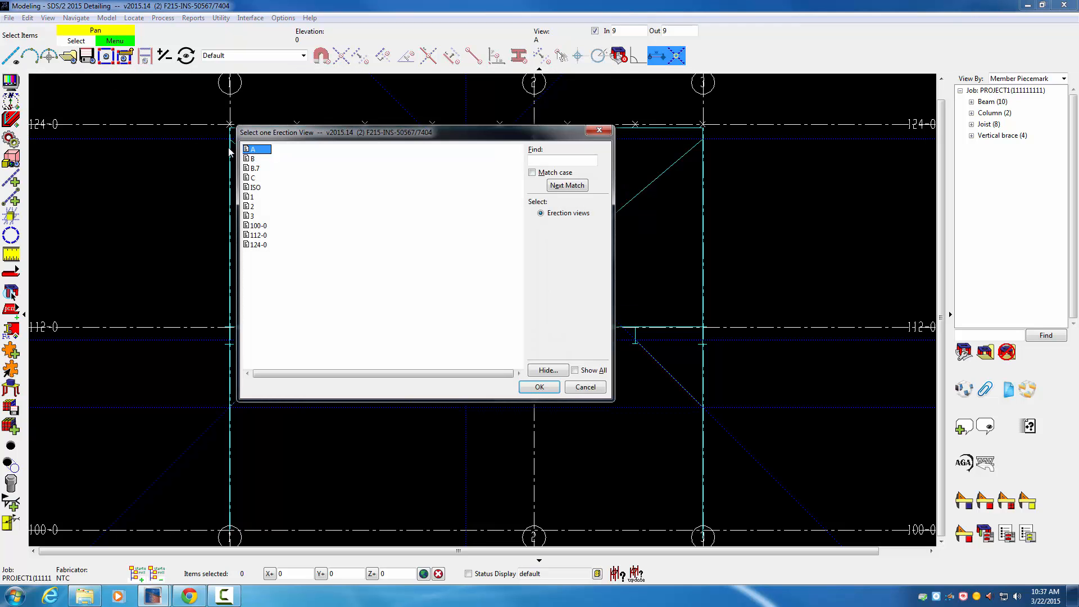
pyautogui.doubleClick(254, 159)
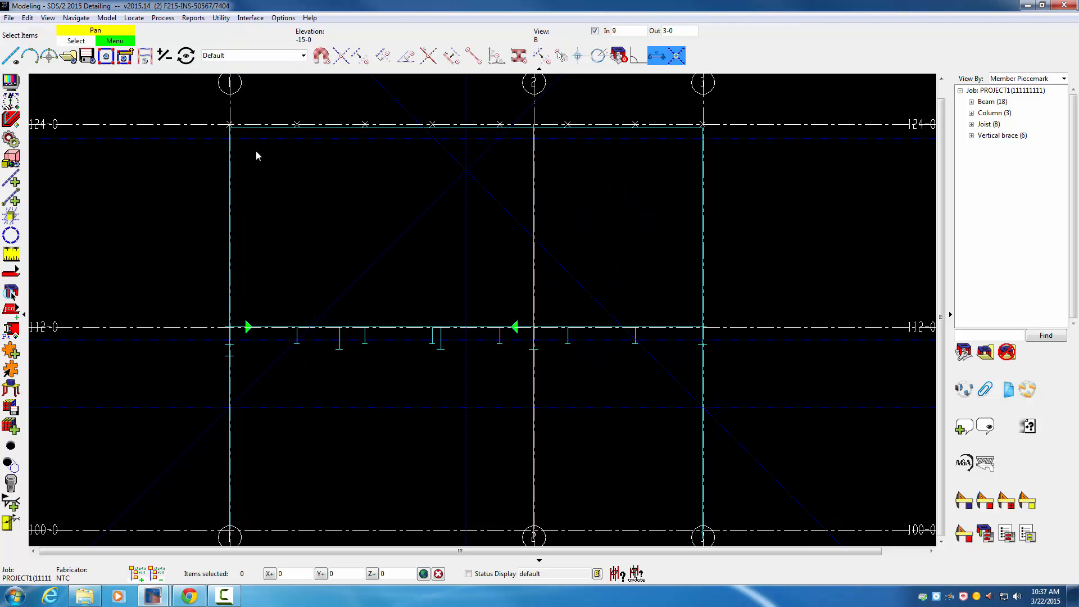
pyautogui.click(11, 83)
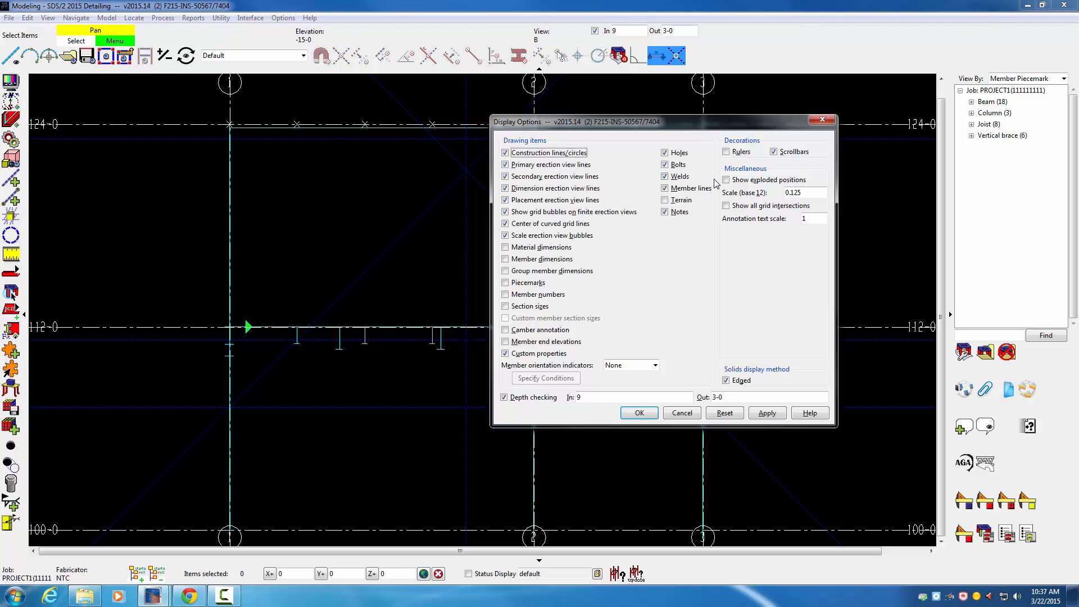
pyautogui.doubleClick(787, 192)
pyautogui.write('.375')
pyautogui.click(639, 413)
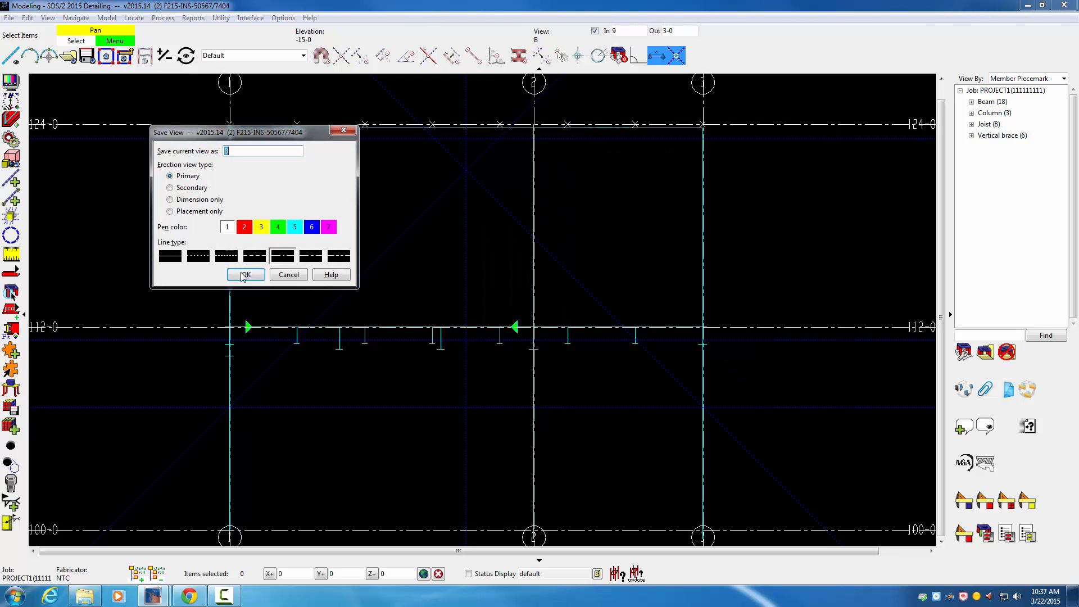
pyautogui.click(246, 278)
pyautogui.click(617, 408)
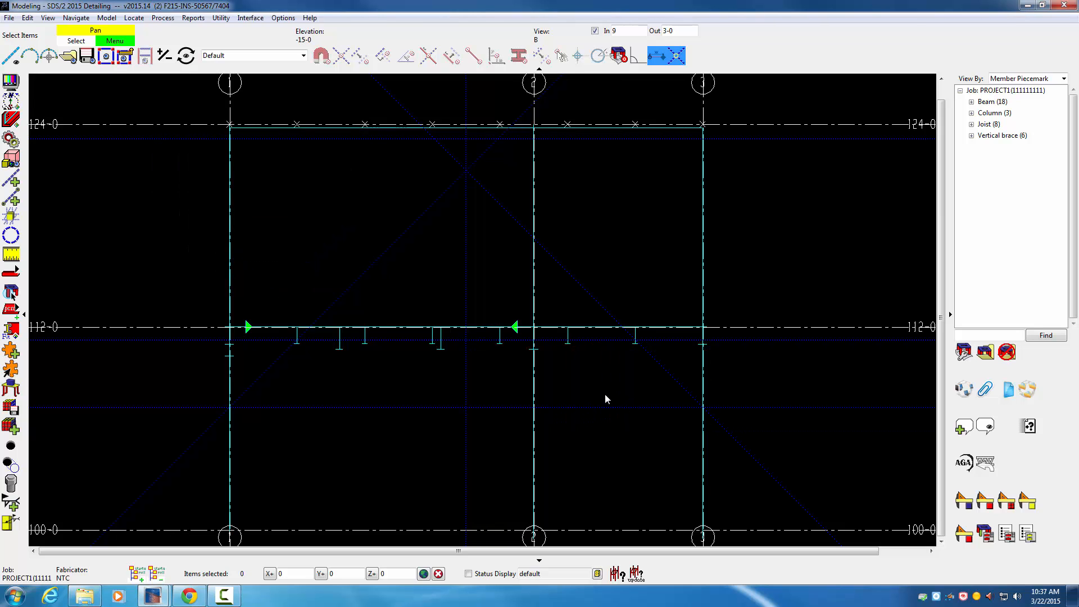
# Step: Reopen erection view A and check its saved scale in the display options without changing anything
pyautogui.click(69, 55)
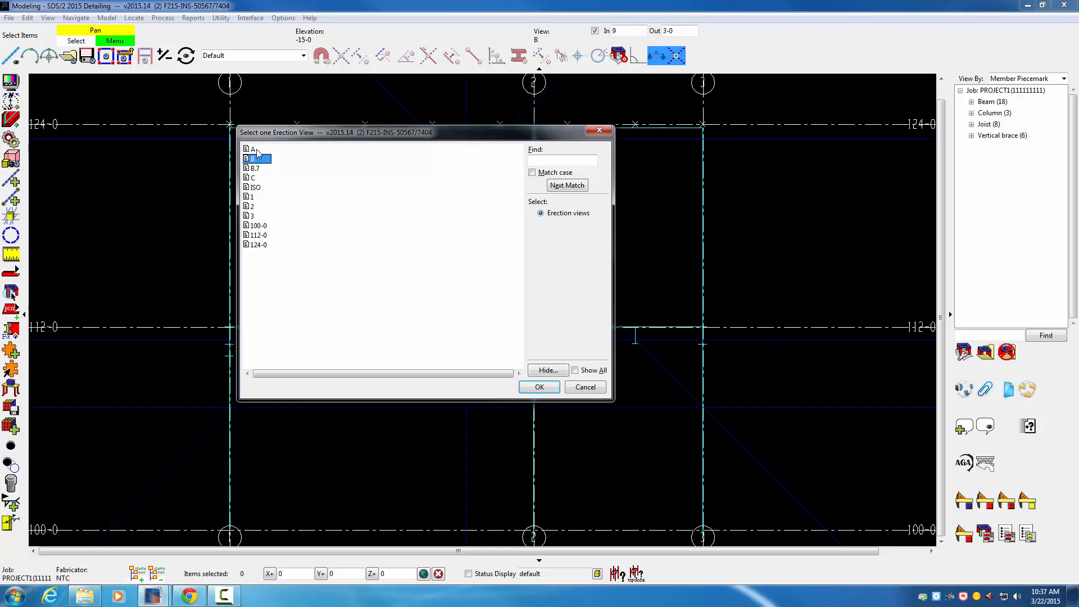
pyautogui.doubleClick(258, 149)
pyautogui.click(10, 82)
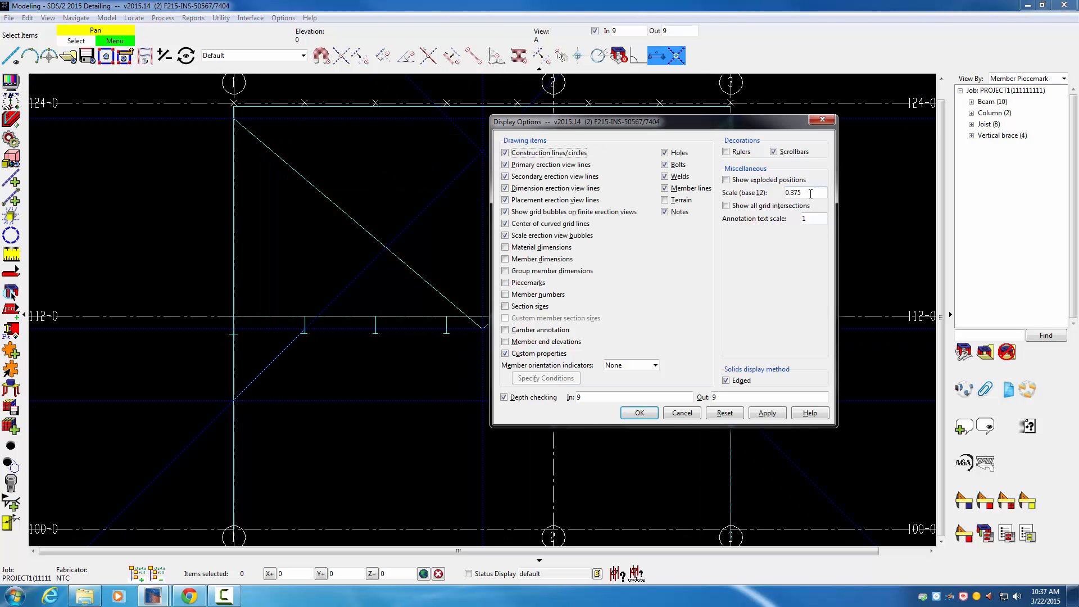
pyautogui.click(682, 413)
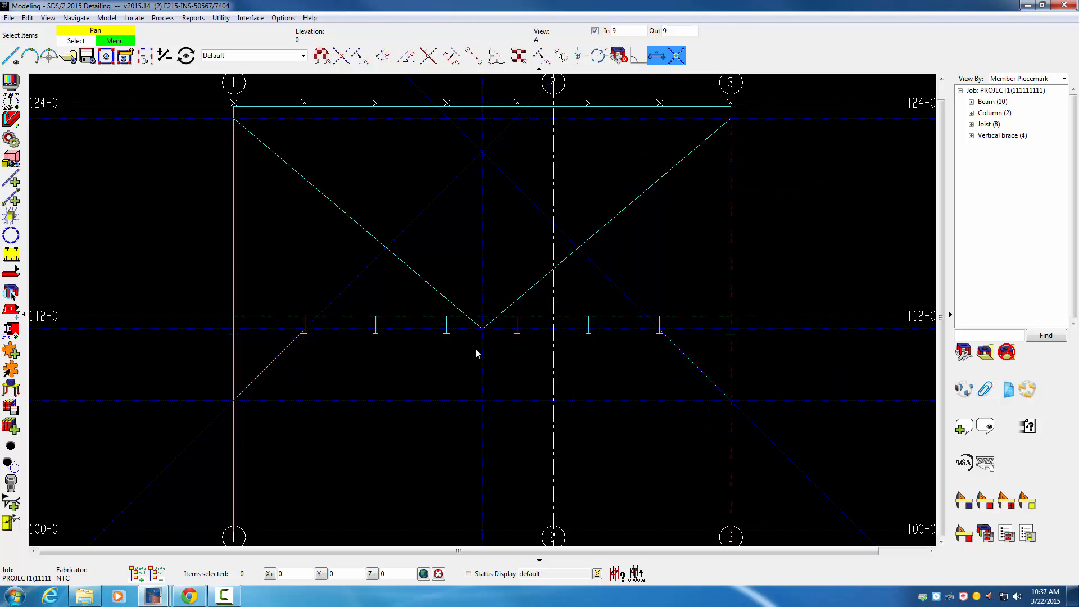
# Step: Open erection view 100-0 and change its display scale
pyautogui.click(85, 61)
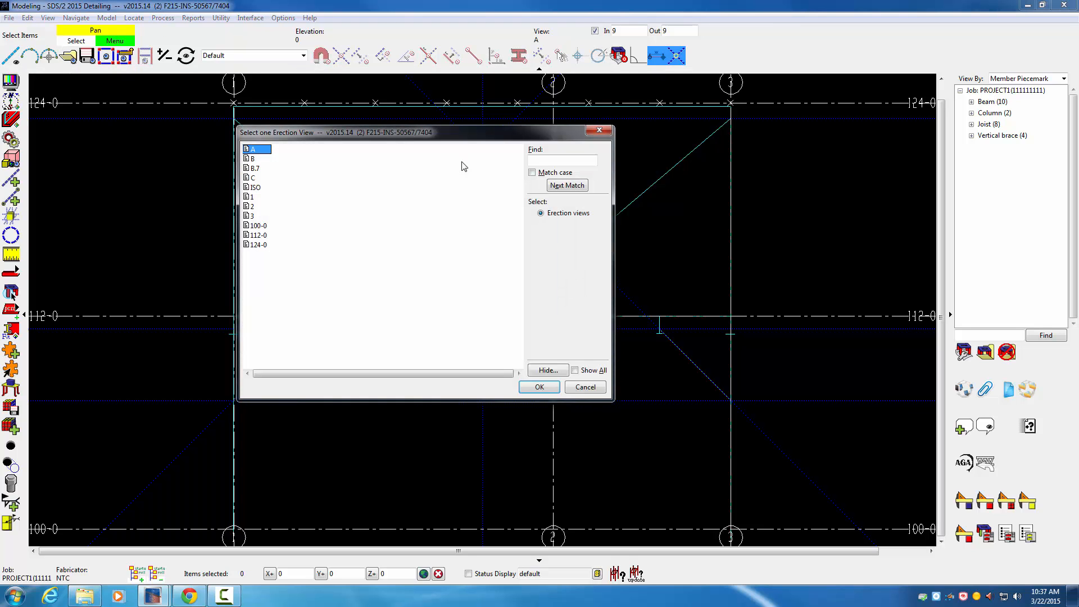
pyautogui.doubleClick(260, 226)
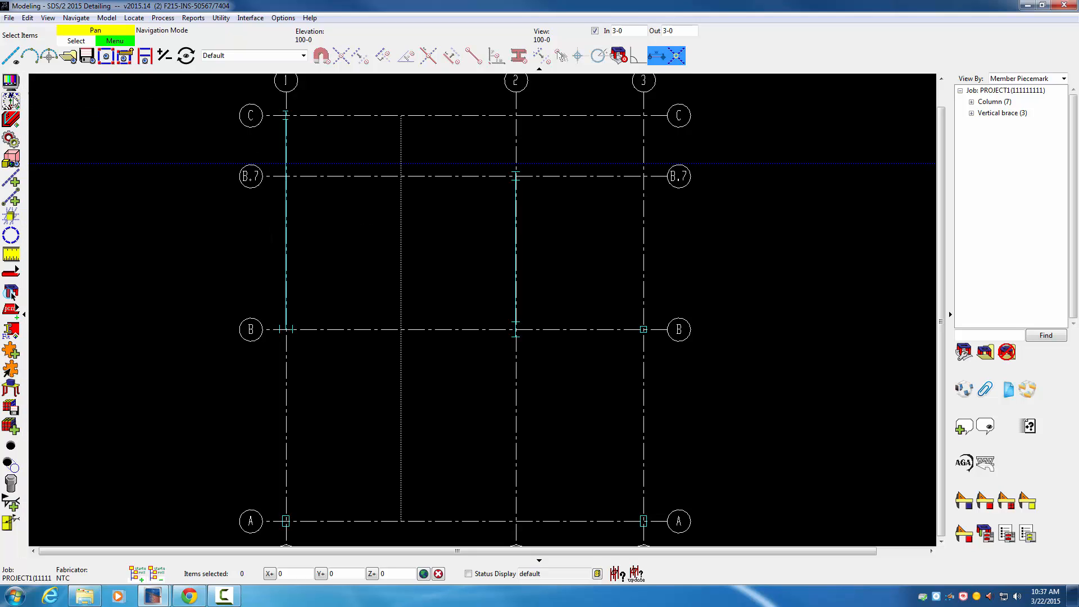
pyautogui.click(11, 82)
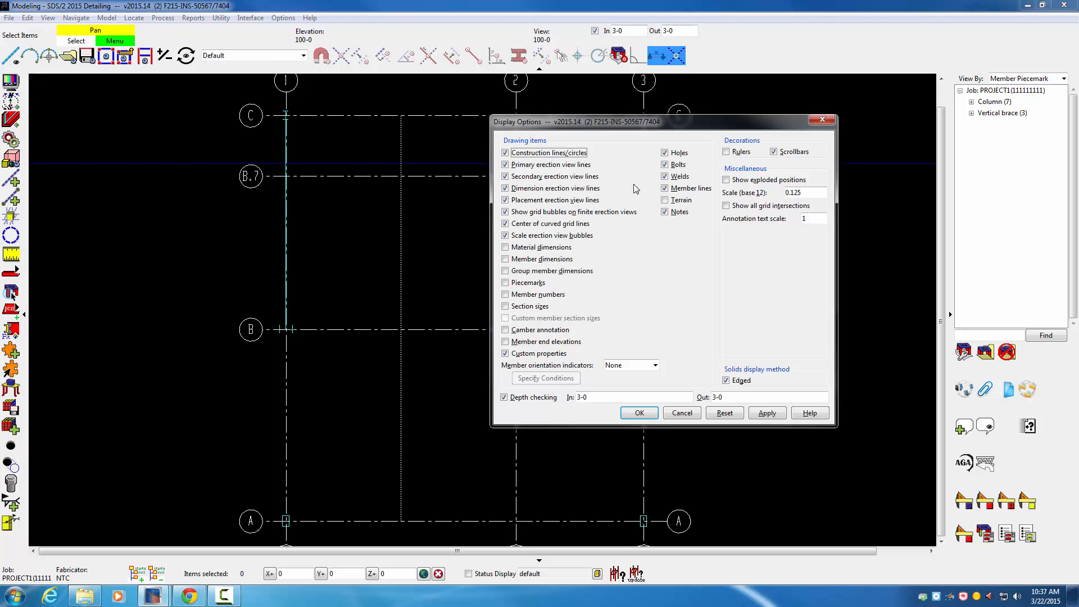
pyautogui.moveTo(819, 196); pyautogui.dragTo(775, 193)
pyautogui.write('.3')
pyautogui.press('BackSpace')
pyautogui.click(627, 412)
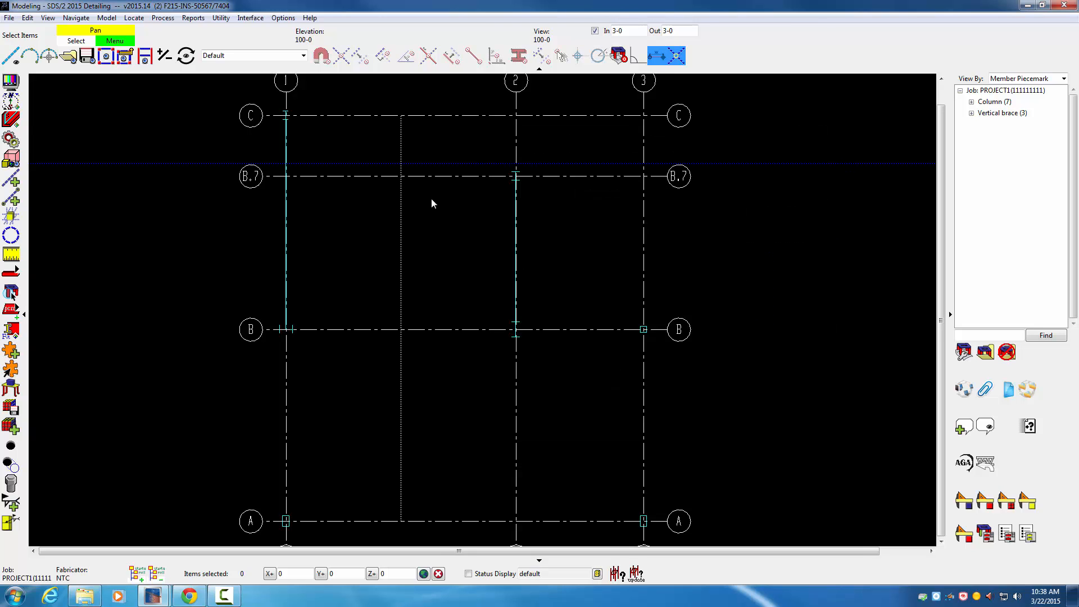
# Step: Save the current view as primary erection view 100-0, replacing the existing one
pyautogui.click(87, 55)
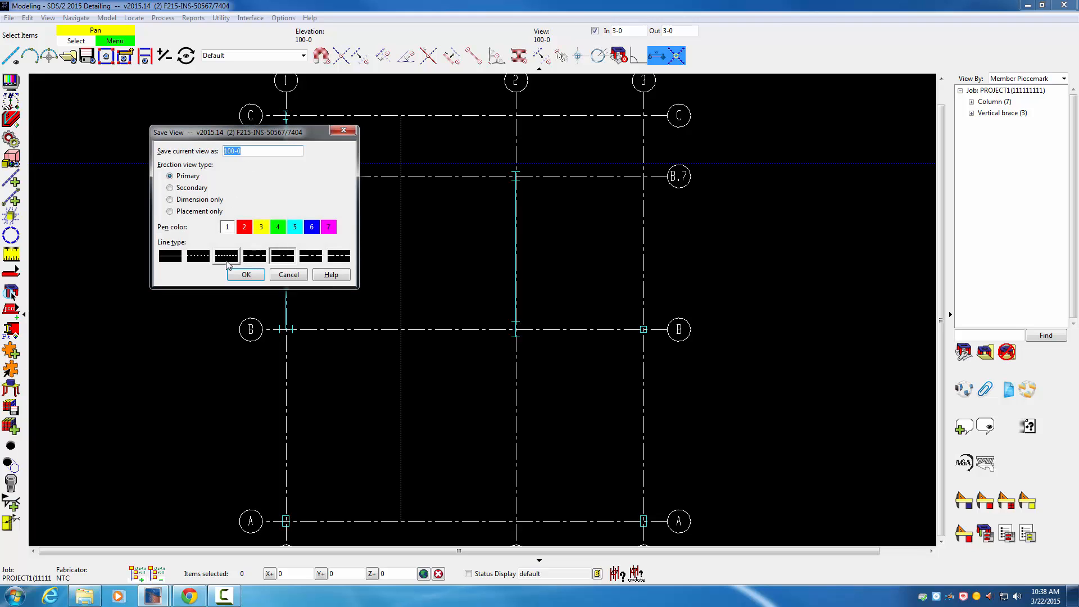
pyautogui.click(246, 275)
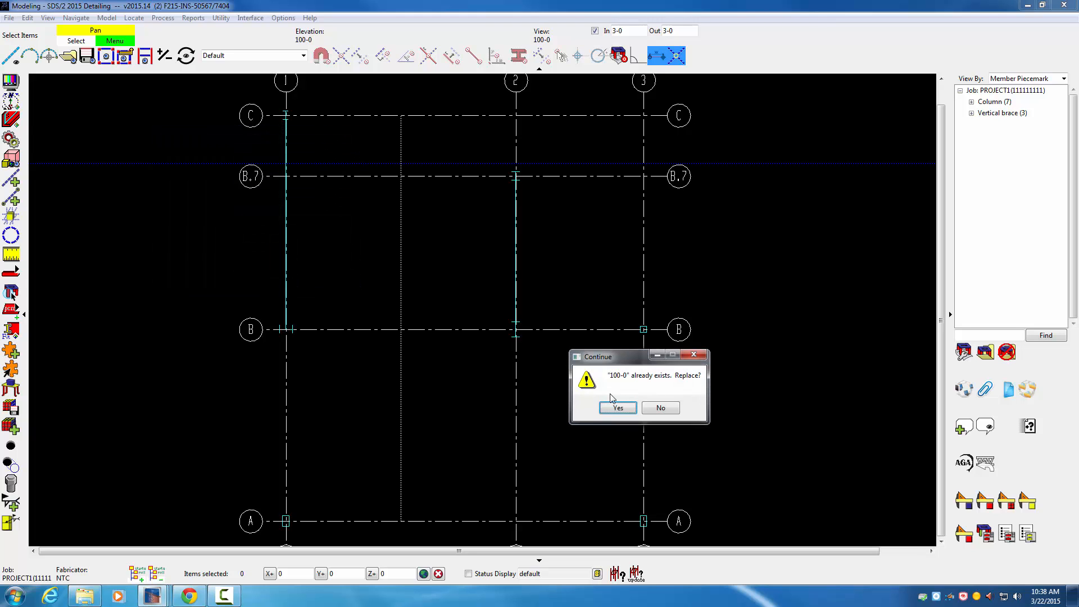
pyautogui.click(618, 408)
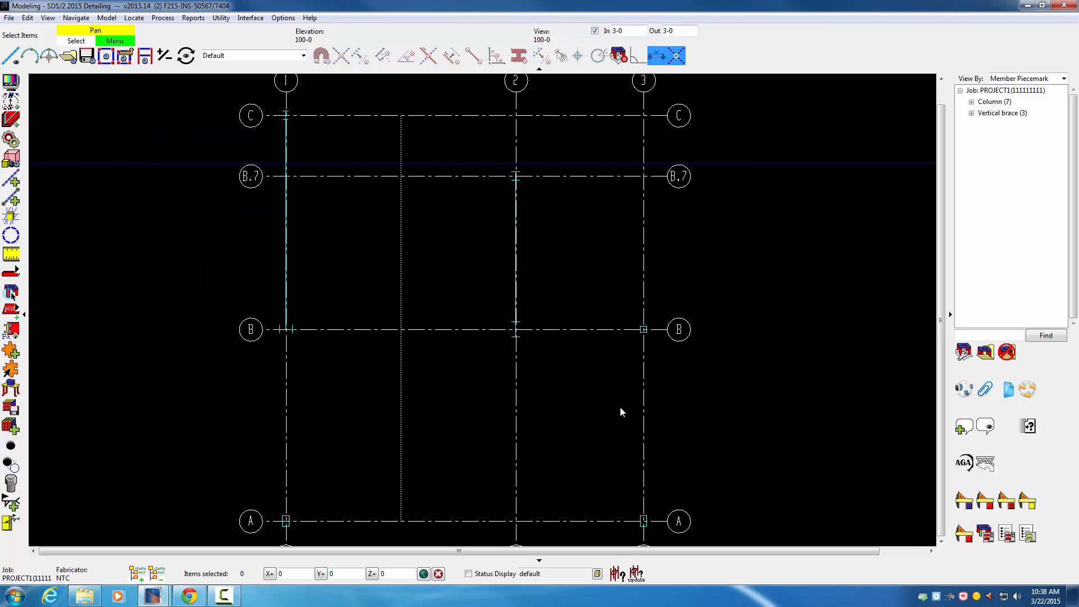
# Step: Open erection view 112-0 and set its display scale to 0.375
pyautogui.click(68, 55)
pyautogui.doubleClick(257, 235)
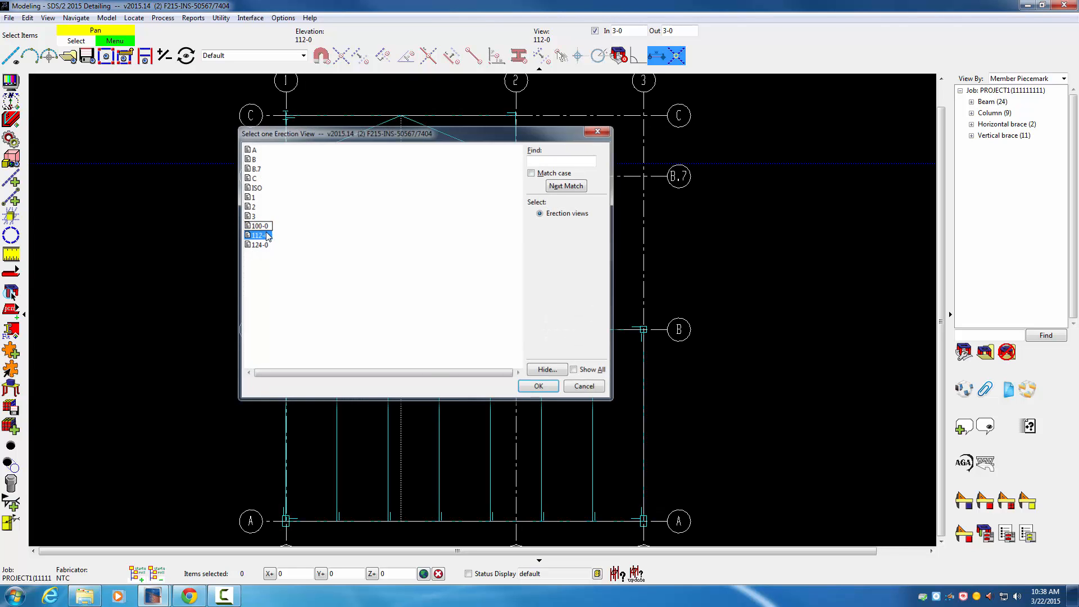
pyautogui.click(10, 83)
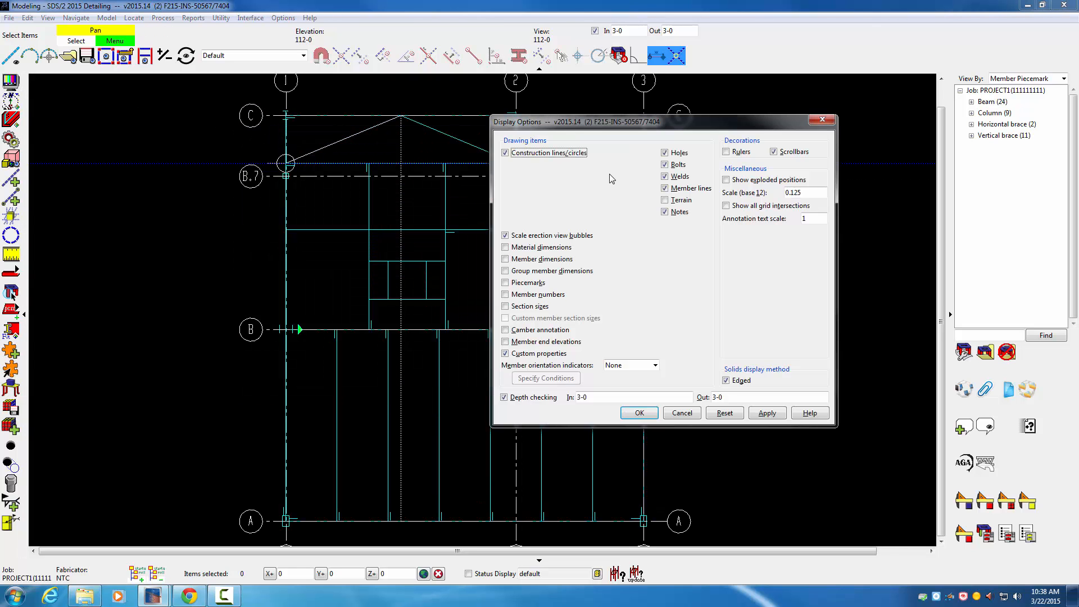
pyautogui.doubleClick(786, 194)
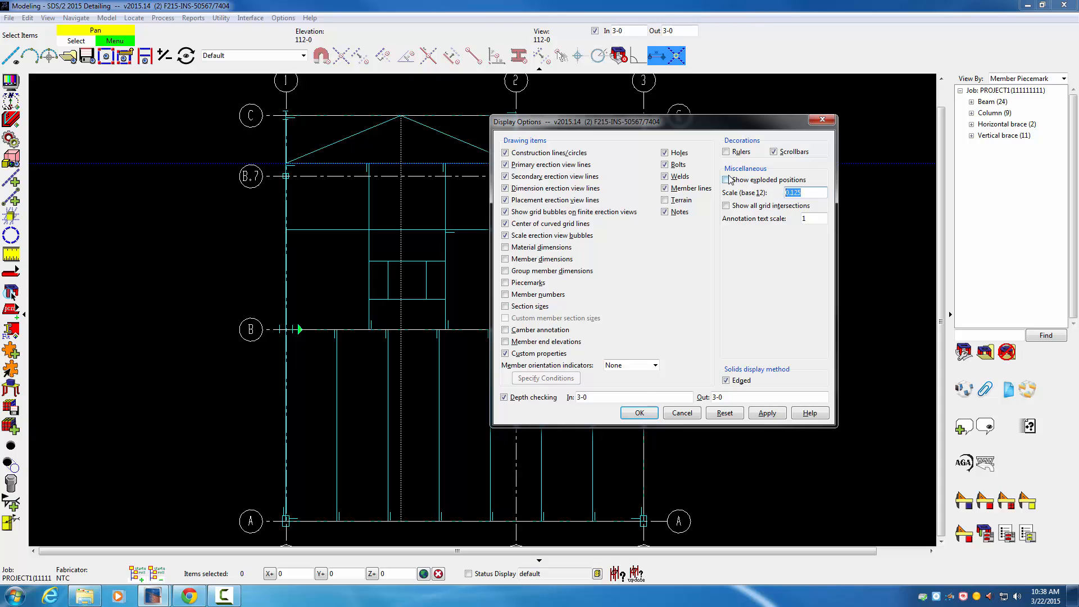
pyautogui.write('.375')
pyautogui.click(639, 413)
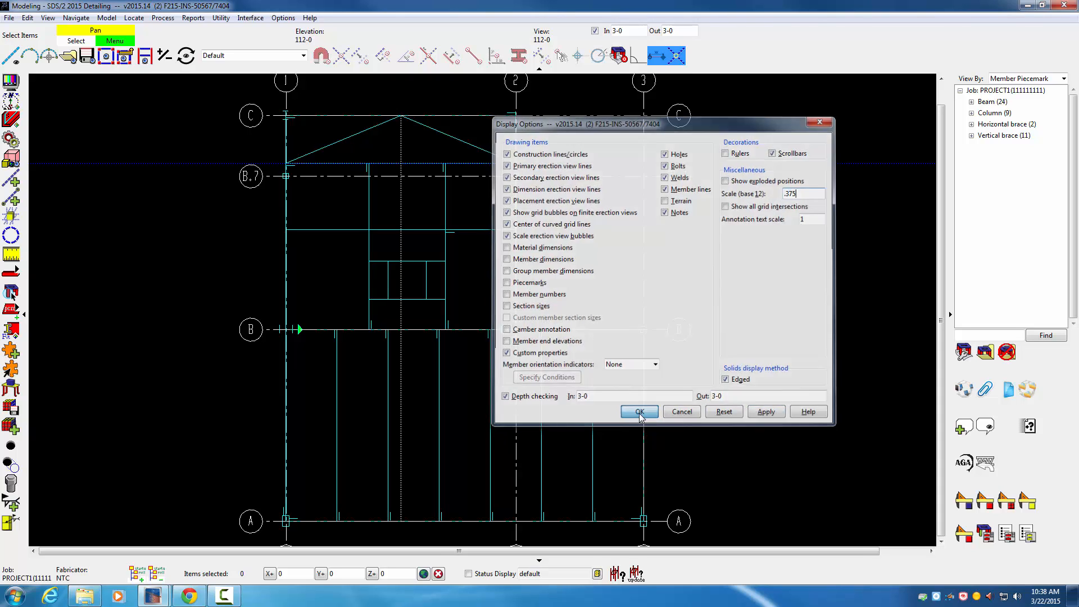
# Step: Save the current view as primary erection view 112-0, replacing the existing one
pyautogui.click(86, 56)
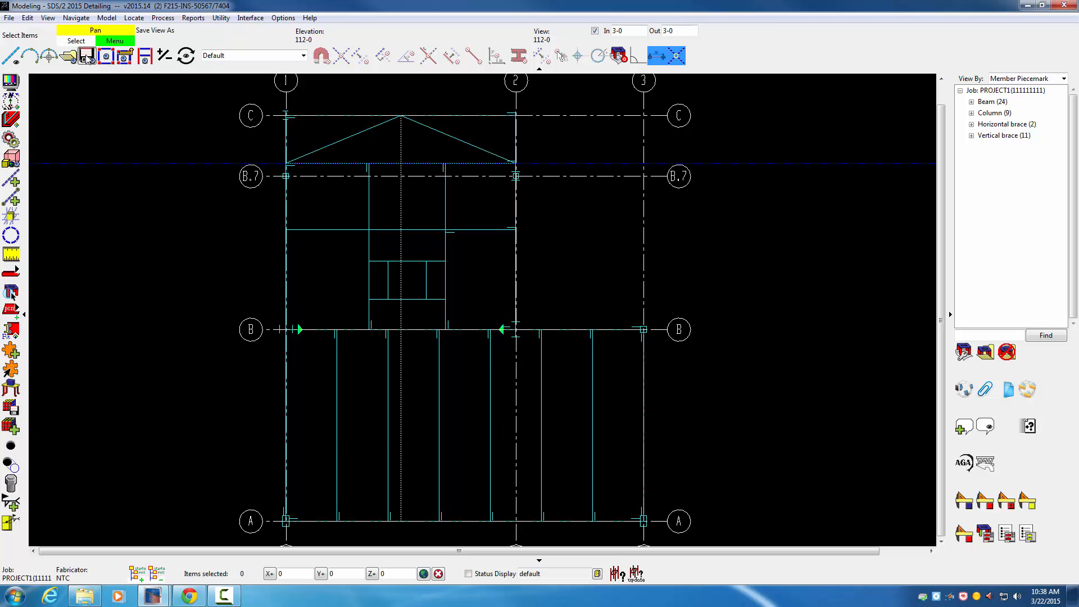
pyautogui.click(246, 274)
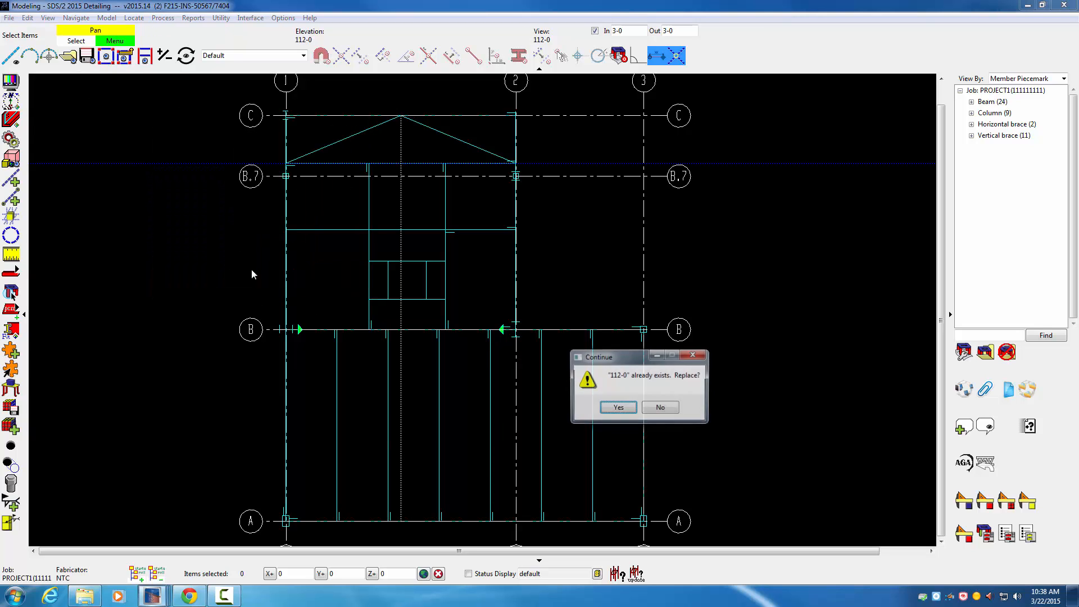
pyautogui.click(617, 407)
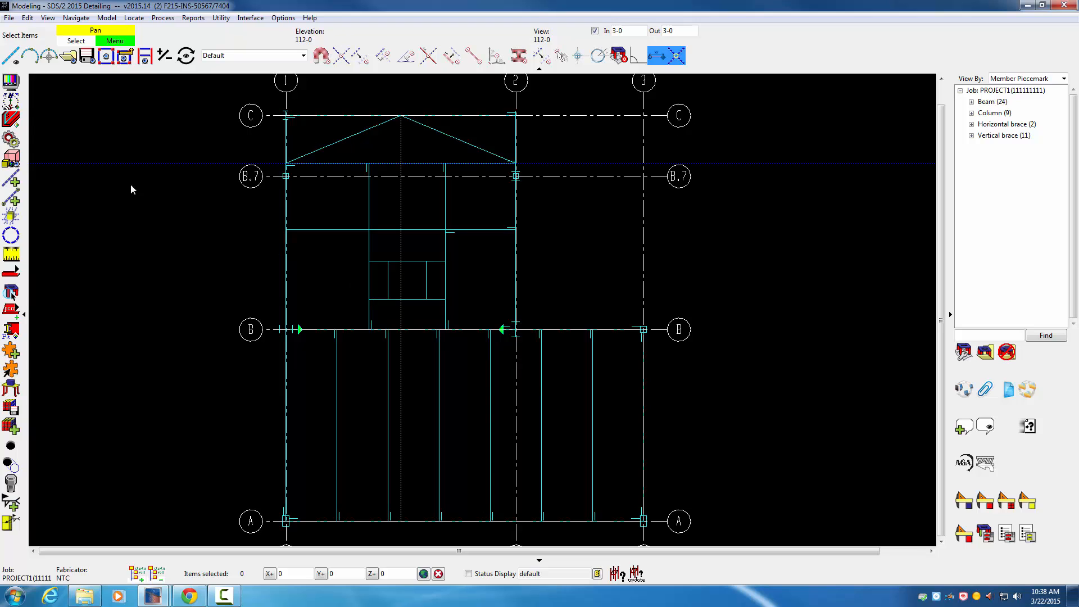
# Step: Open erection view 124-0 and change its display scale
pyautogui.click(68, 55)
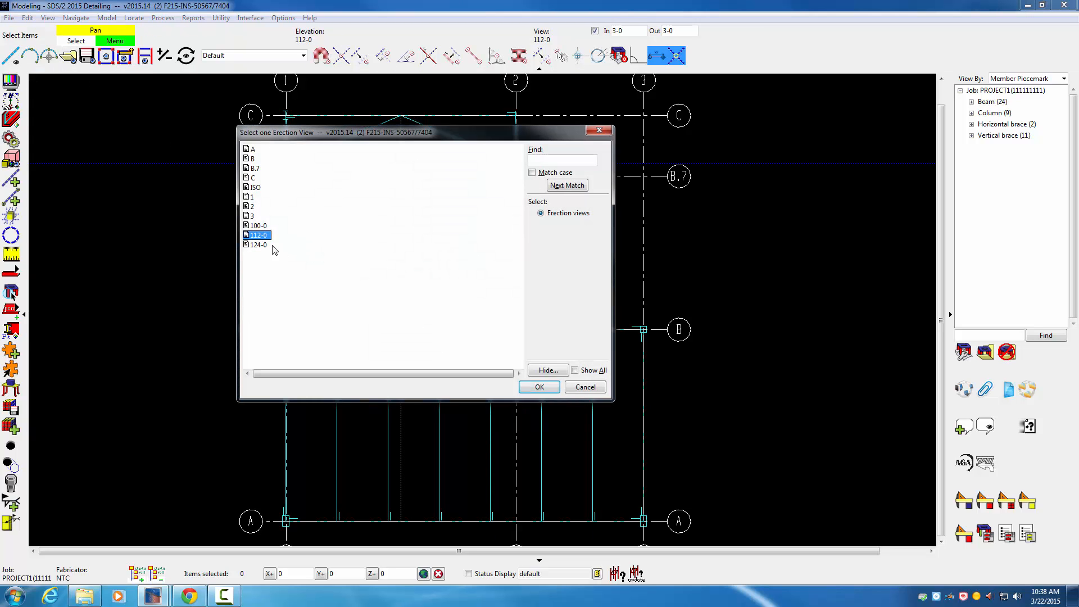
pyautogui.click(264, 245)
pyautogui.doubleClick(267, 246)
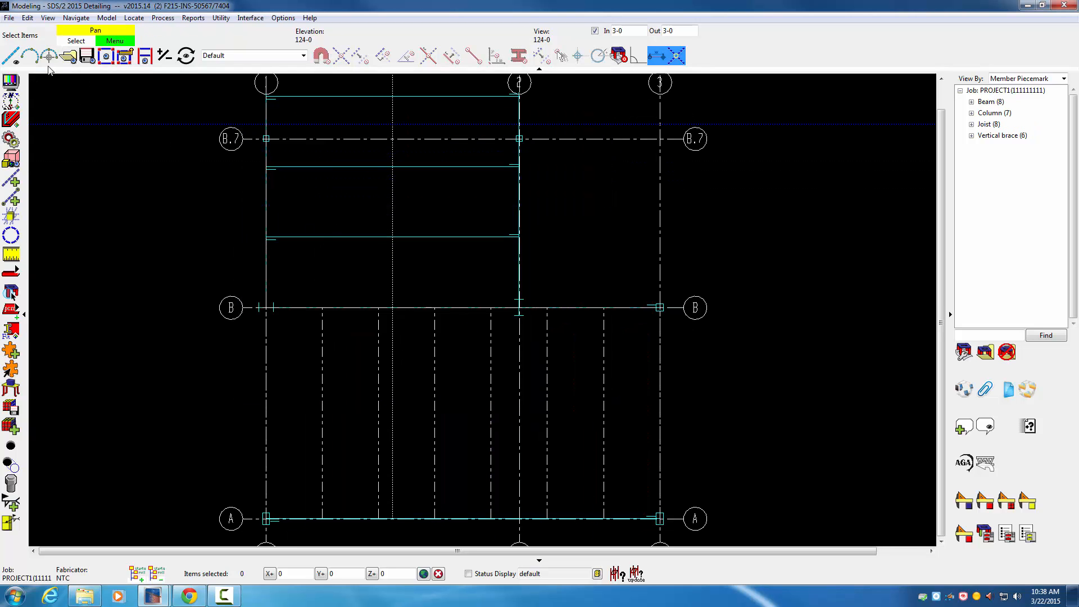
pyautogui.click(11, 82)
pyautogui.doubleClick(793, 192)
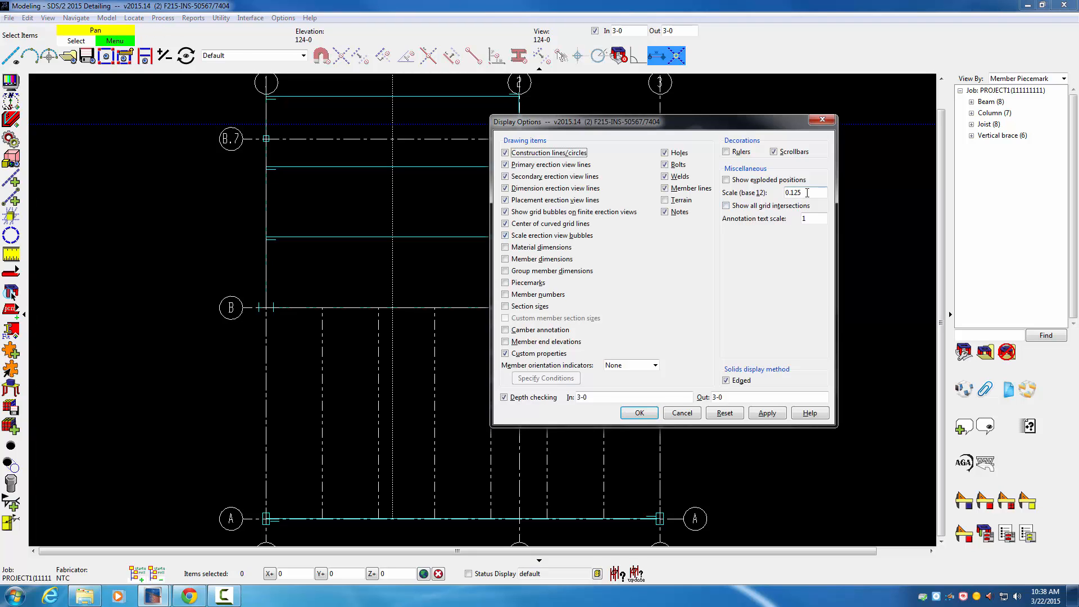
pyautogui.write('.375')
pyautogui.click(641, 413)
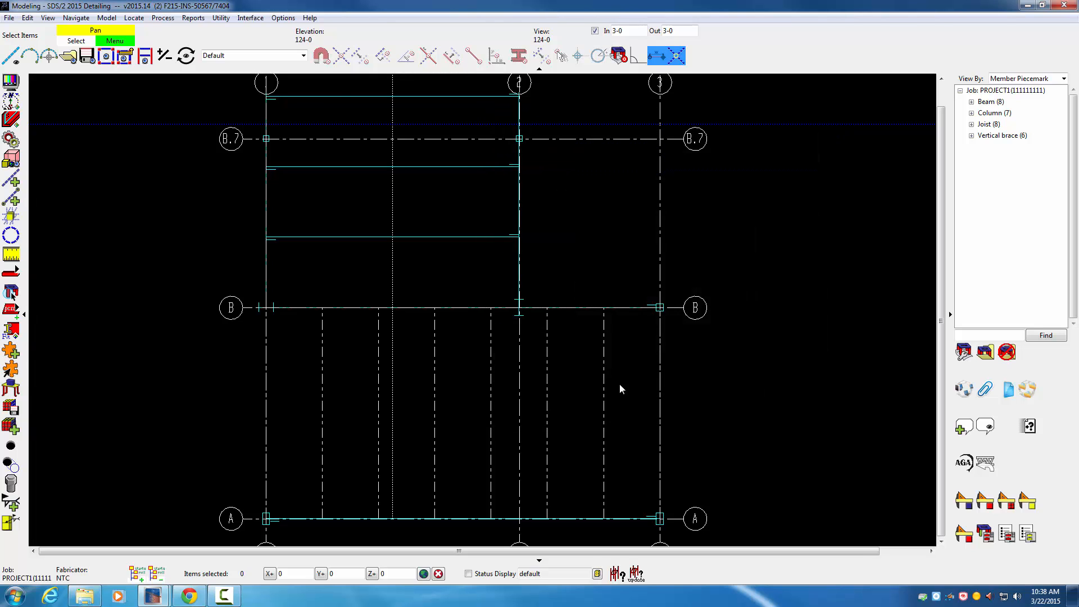
# Step: Save the current view as primary erection view 124-0, replacing the existing one
pyautogui.click(87, 55)
pyautogui.click(246, 274)
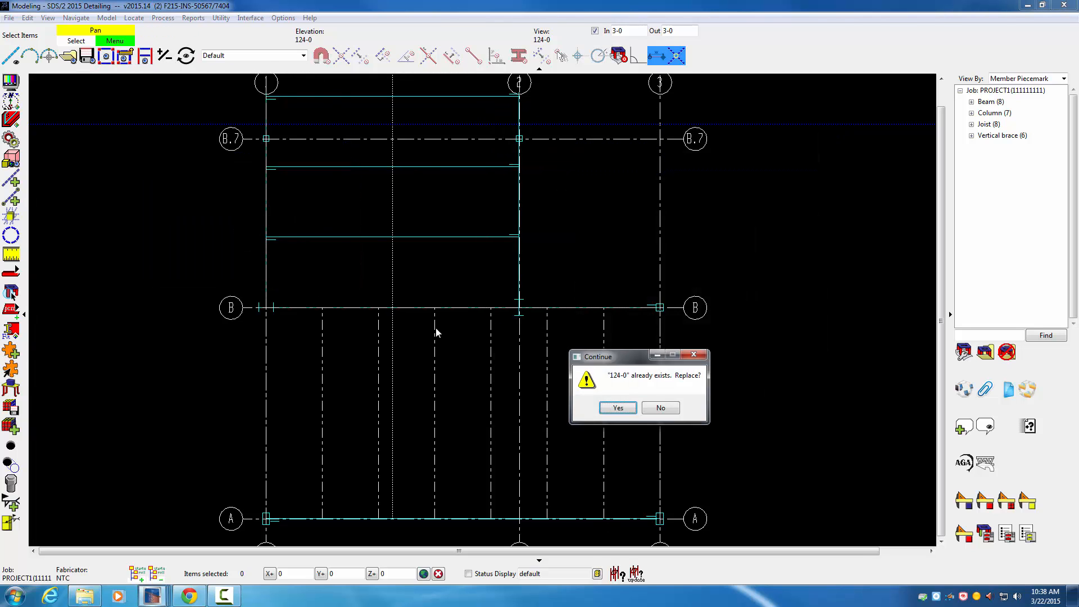
pyautogui.click(618, 409)
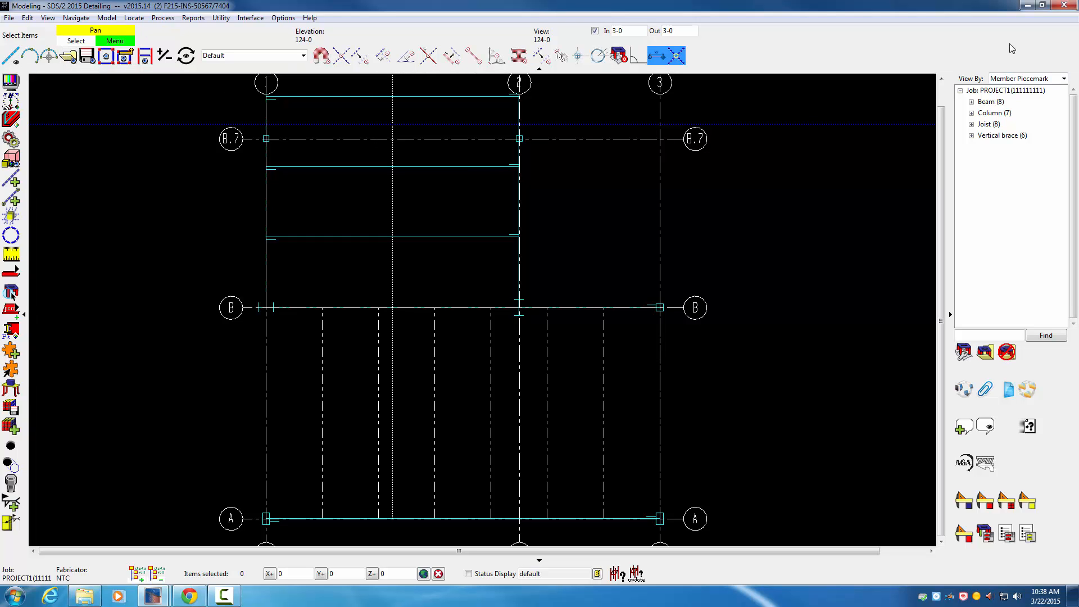
# Step: Close Modeling and set up Detail Erection Views with Wire member style and Dashed 3D hidden lines
pyautogui.click(1062, 6)
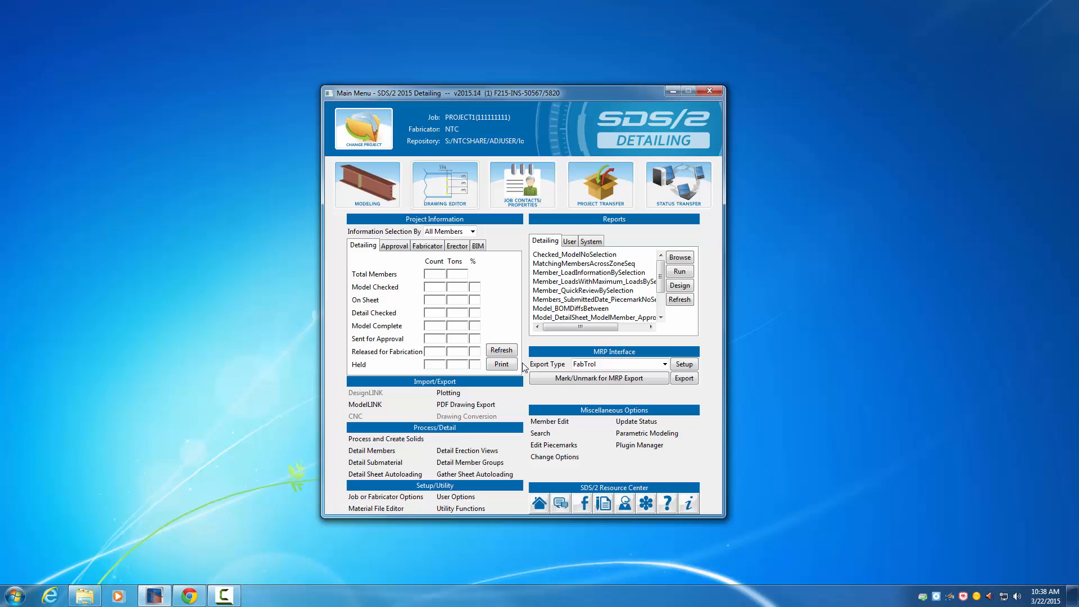
pyautogui.click(475, 453)
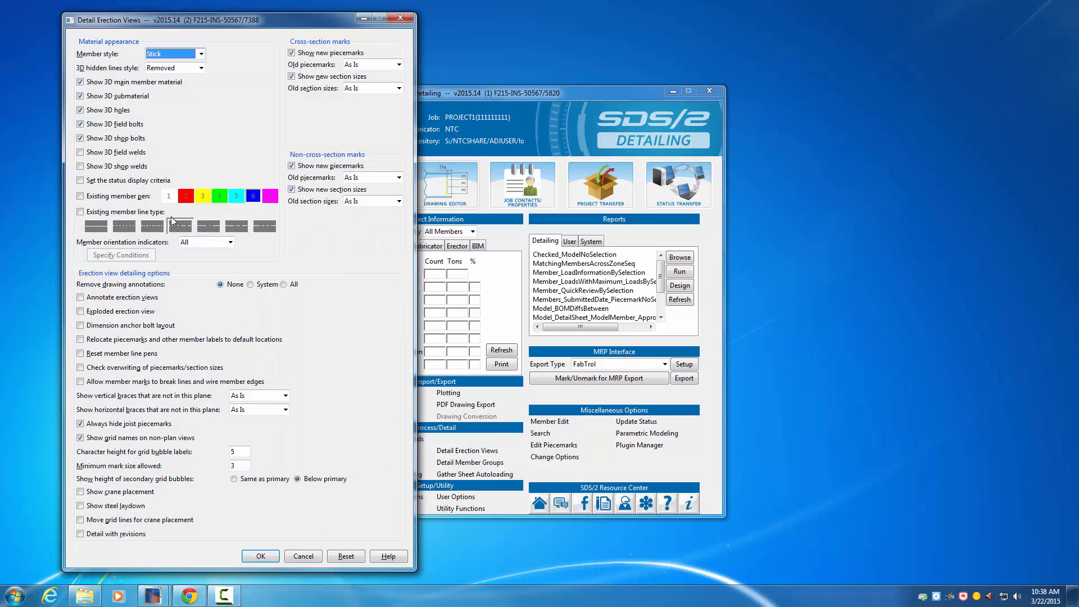
pyautogui.click(184, 56)
pyautogui.click(176, 72)
pyautogui.click(173, 89)
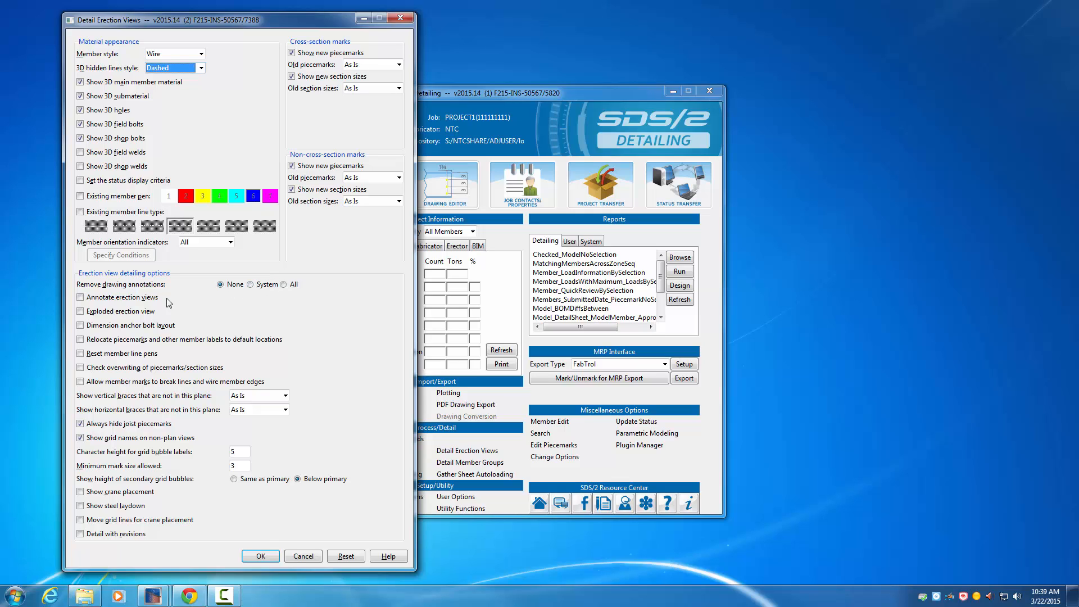
# Step: Turn on erection view annotation, turn off new piecemarks and section sizes for cross-section marks, and accept the detailing options
pyautogui.click(96, 299)
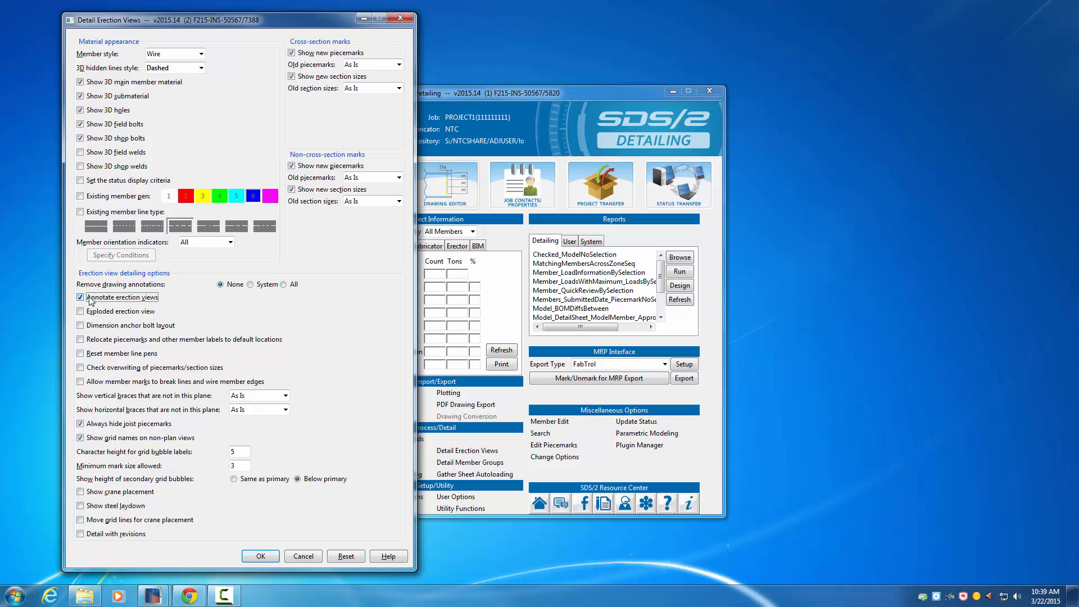
pyautogui.click(299, 53)
pyautogui.click(297, 77)
pyautogui.click(261, 556)
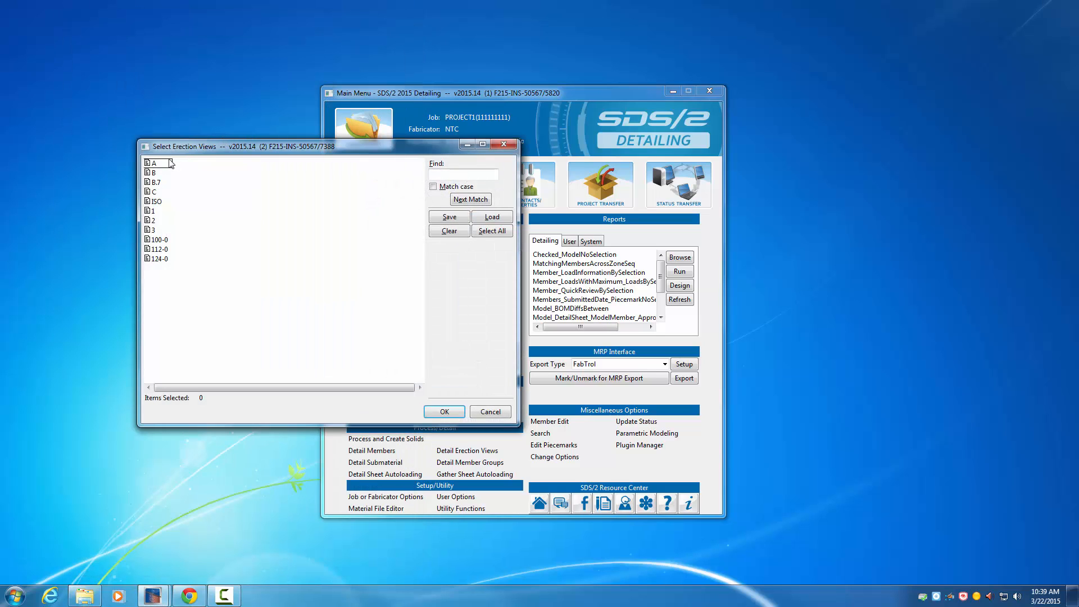
# Step: Detail erection views A and B with the chosen options
pyautogui.click(158, 173)
pyautogui.keyDown('ctrl'); pyautogui.click(165, 164); pyautogui.keyUp('ctrl')
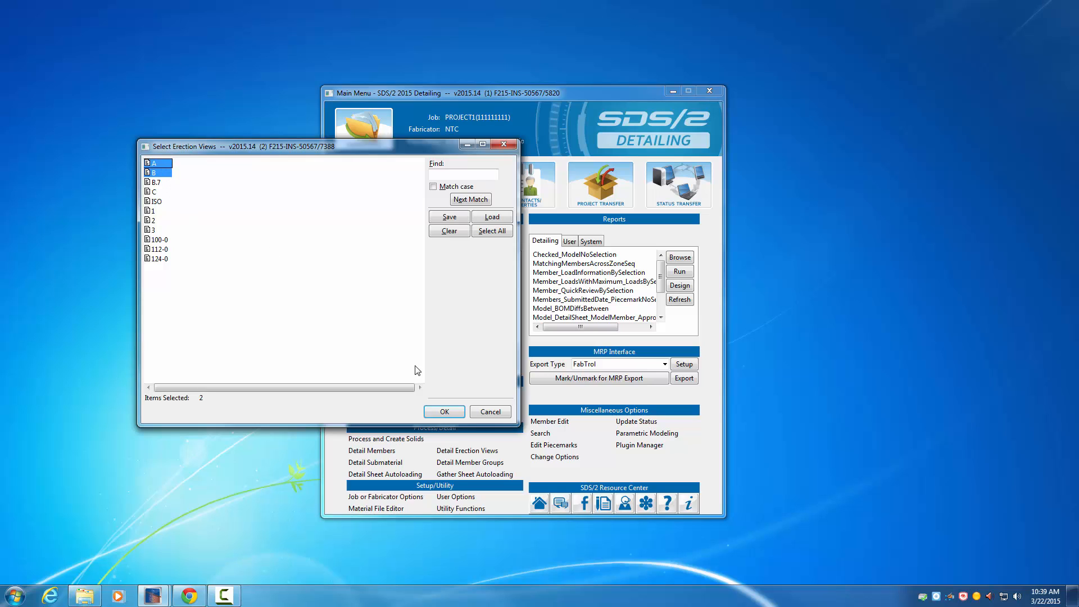
pyautogui.click(445, 413)
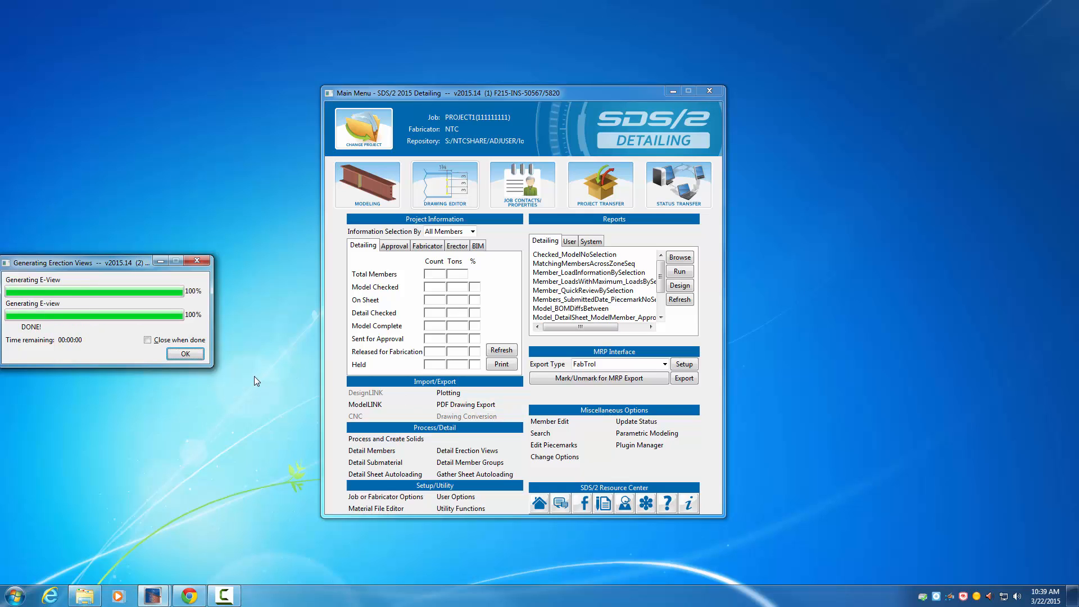
pyautogui.click(190, 354)
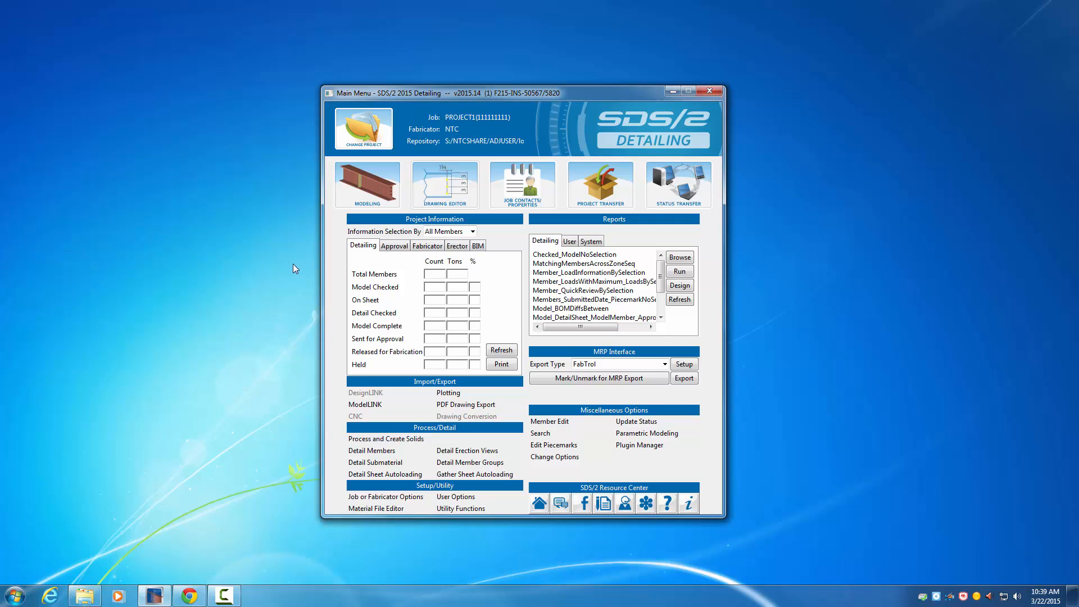
# Step: Set up another Detail Erection Views run that annotates the views and removes System drawing annotations
pyautogui.click(471, 453)
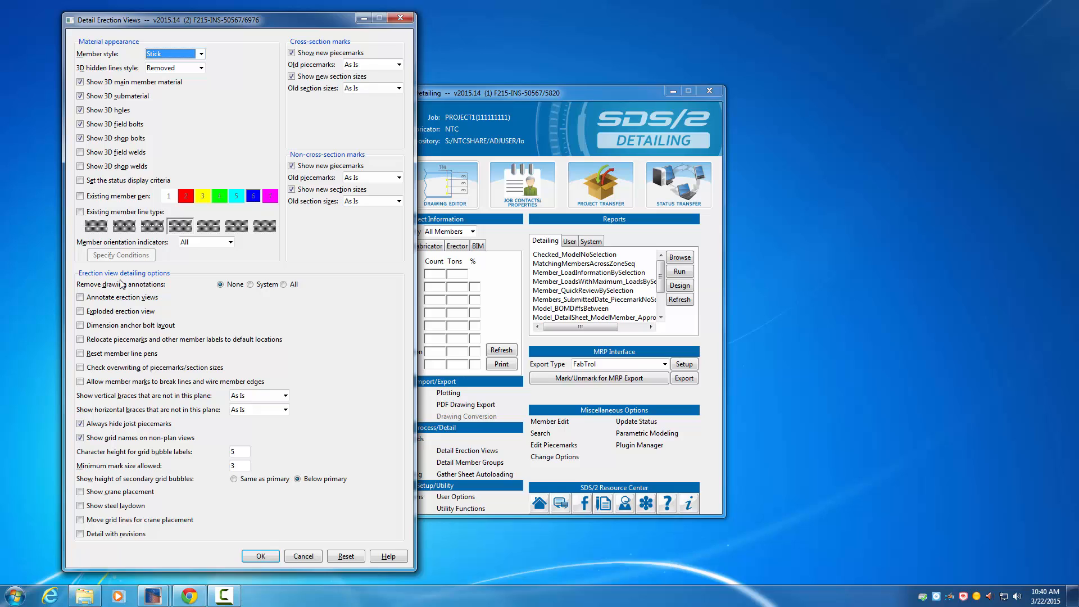
pyautogui.click(80, 298)
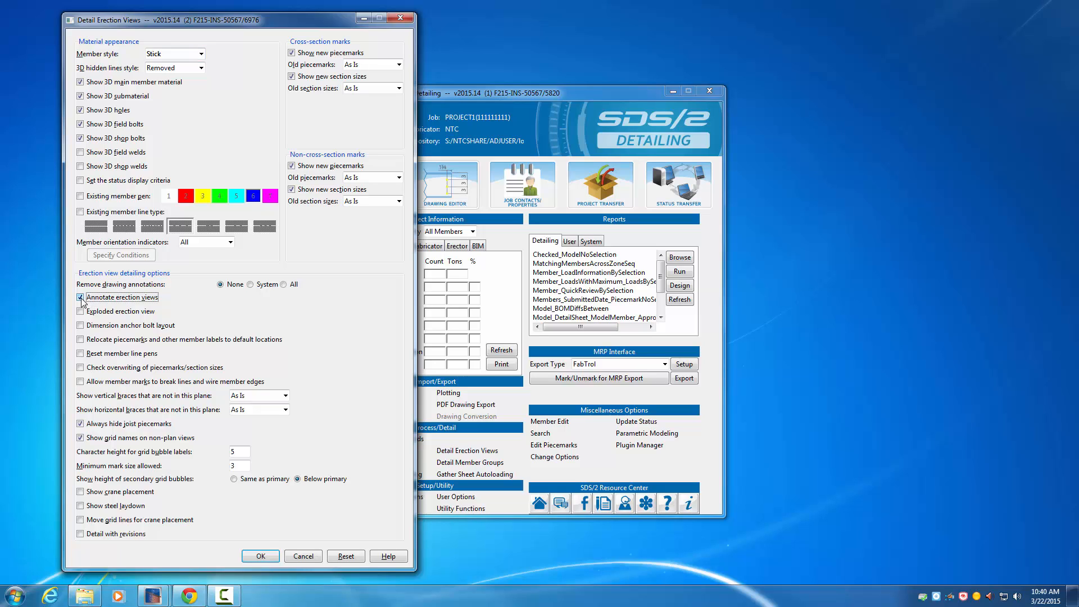
pyautogui.click(250, 284)
pyautogui.click(267, 560)
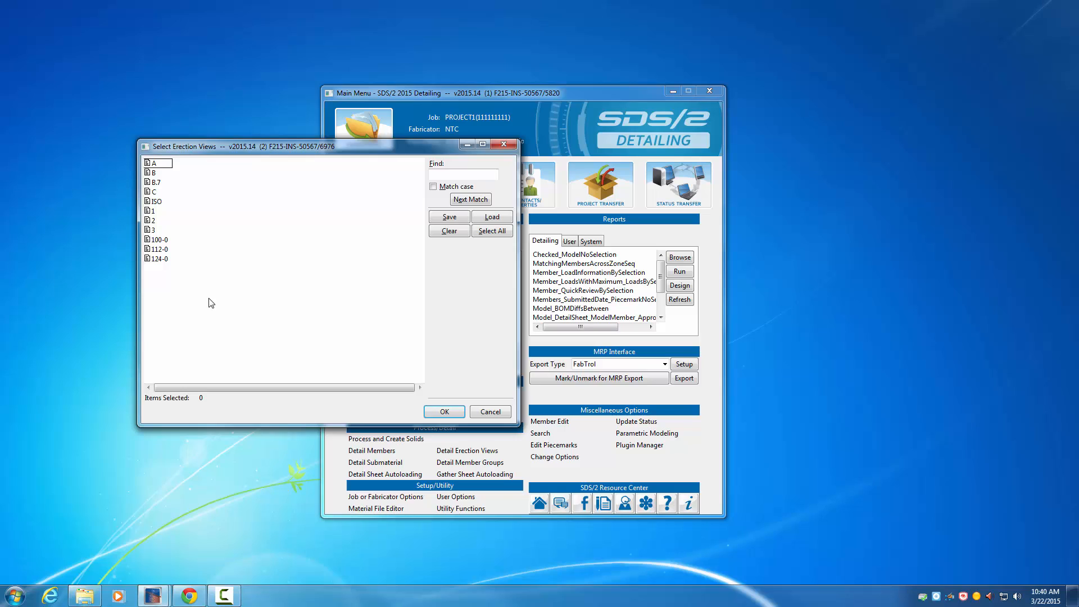
# Step: Detail erection views 112-0 and 124-0 with the chosen options
pyautogui.click(163, 250)
pyautogui.click(159, 259)
pyautogui.click(445, 413)
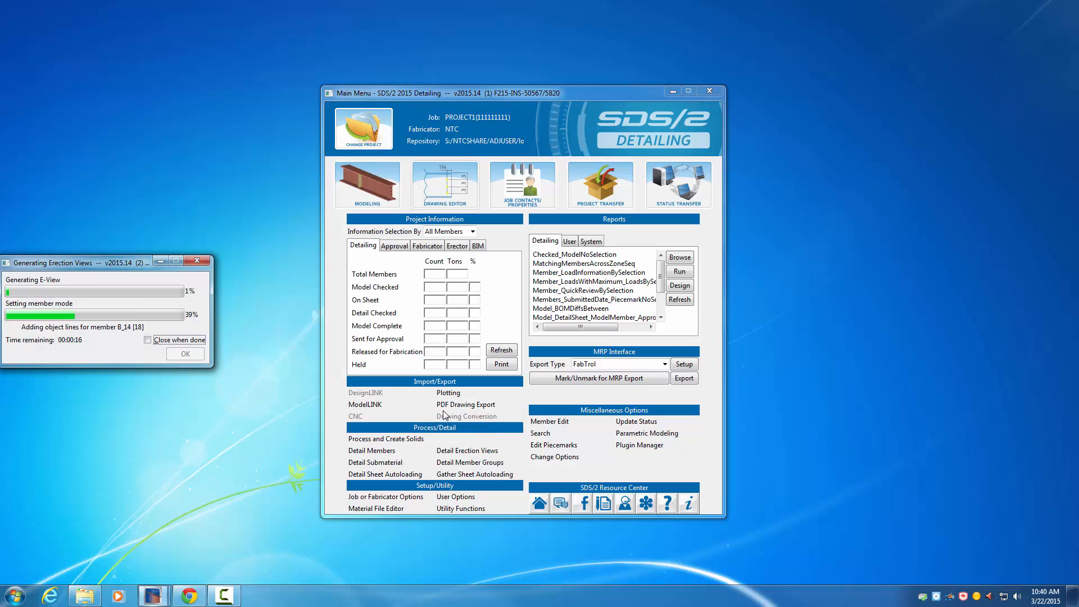
pyautogui.click(190, 359)
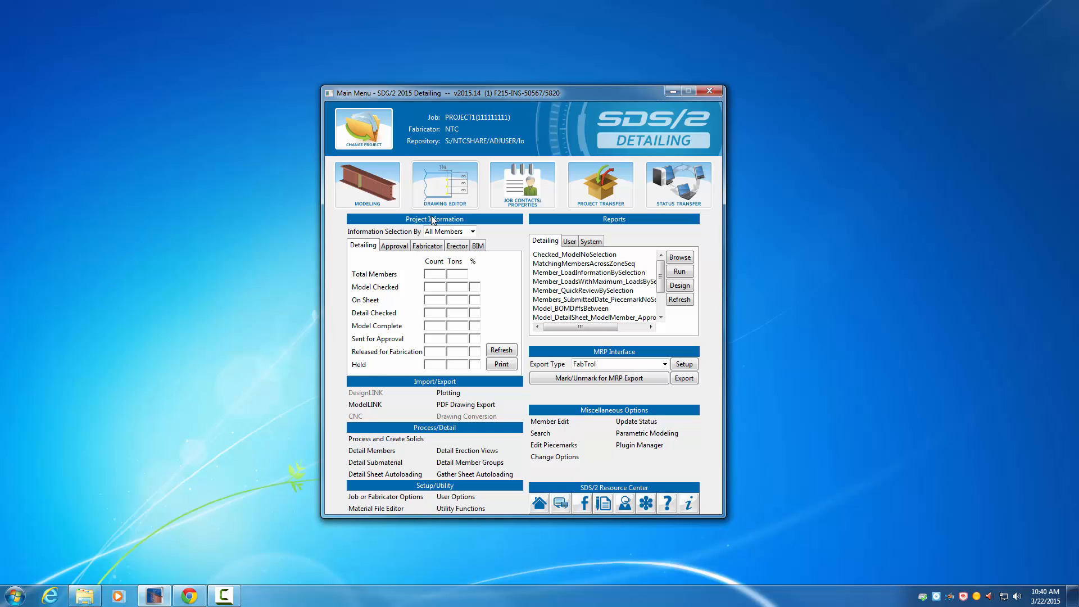
# Step: Open erection view 112-0 in the Drawing Editor
pyautogui.click(444, 185)
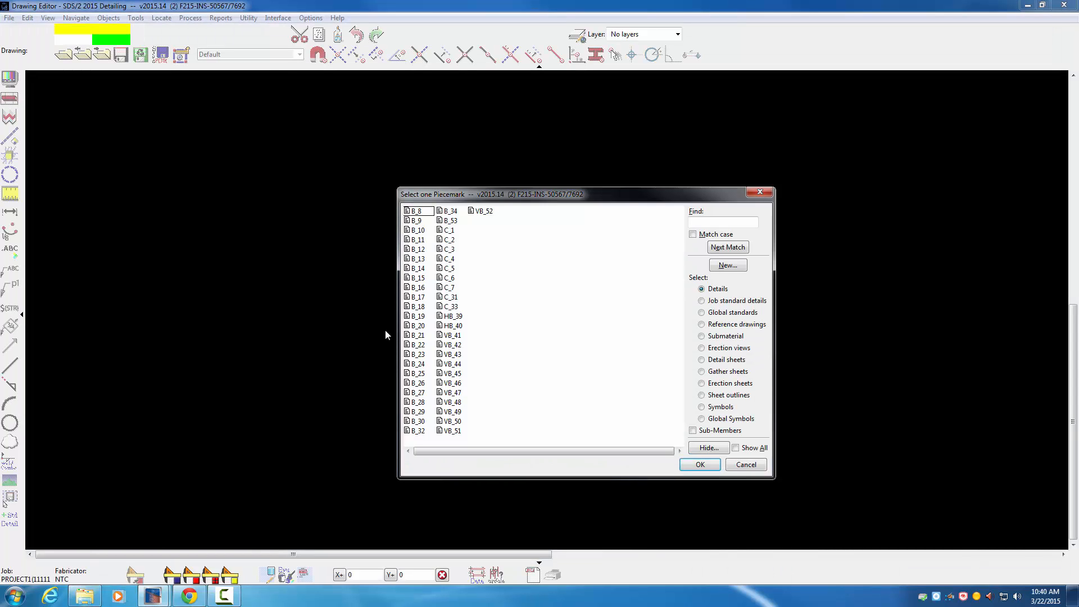
pyautogui.click(721, 348)
pyautogui.doubleClick(419, 269)
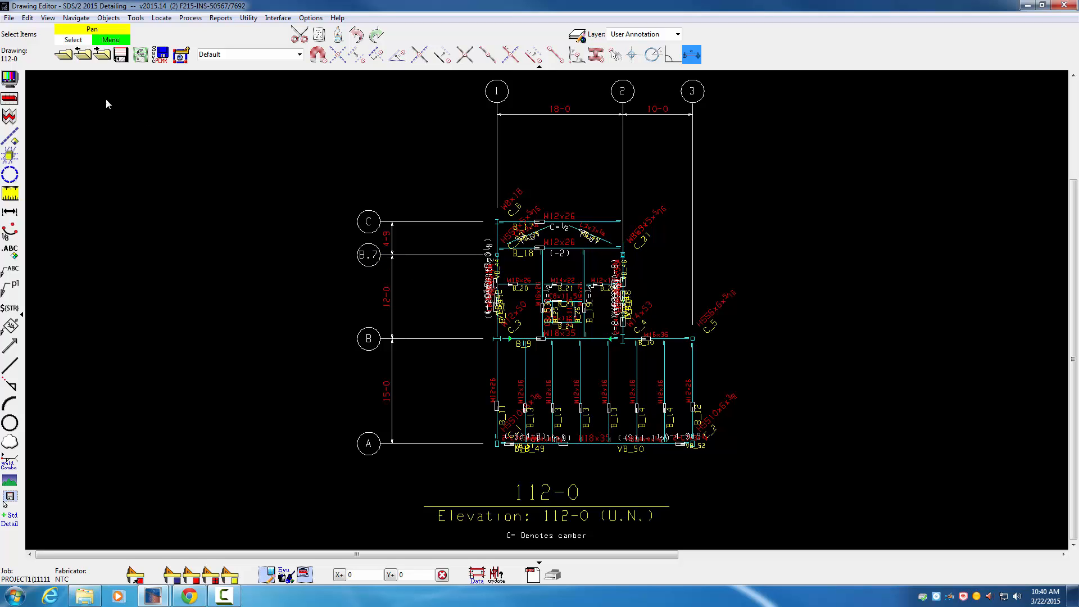
# Step: Enlarge the drawing scale of erection view 112-0 in its Drawing Data and save the view
pyautogui.click(10, 77)
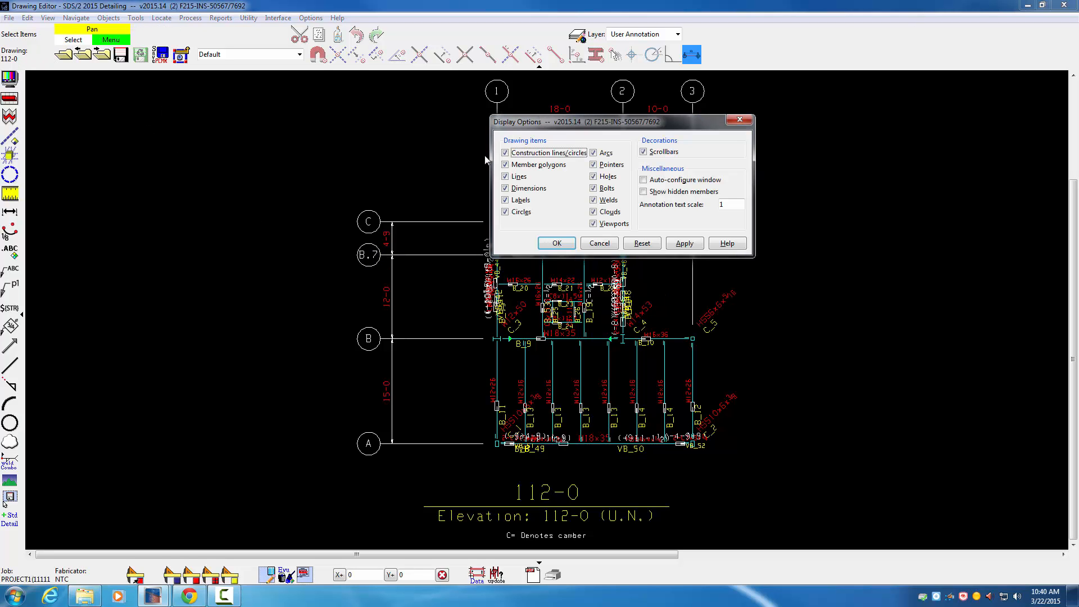
pyautogui.click(598, 245)
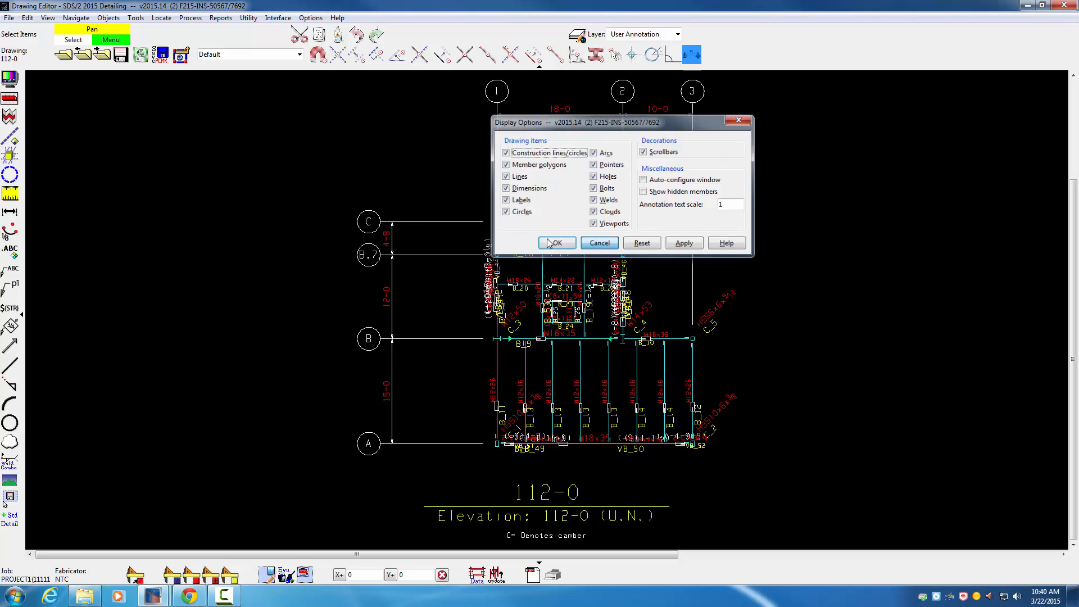
pyautogui.click(9, 18)
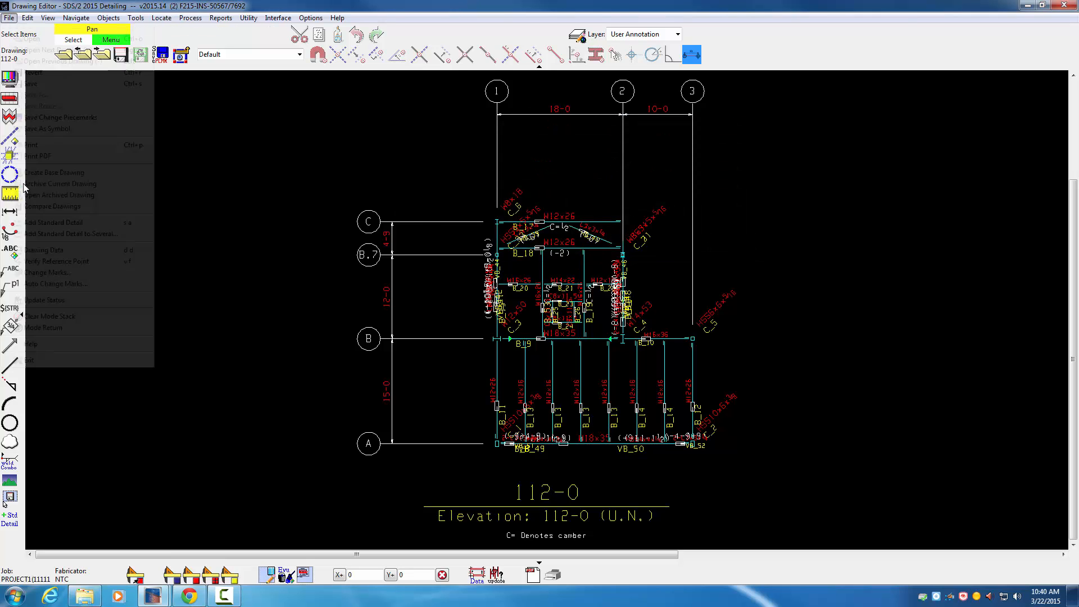
pyautogui.click(42, 250)
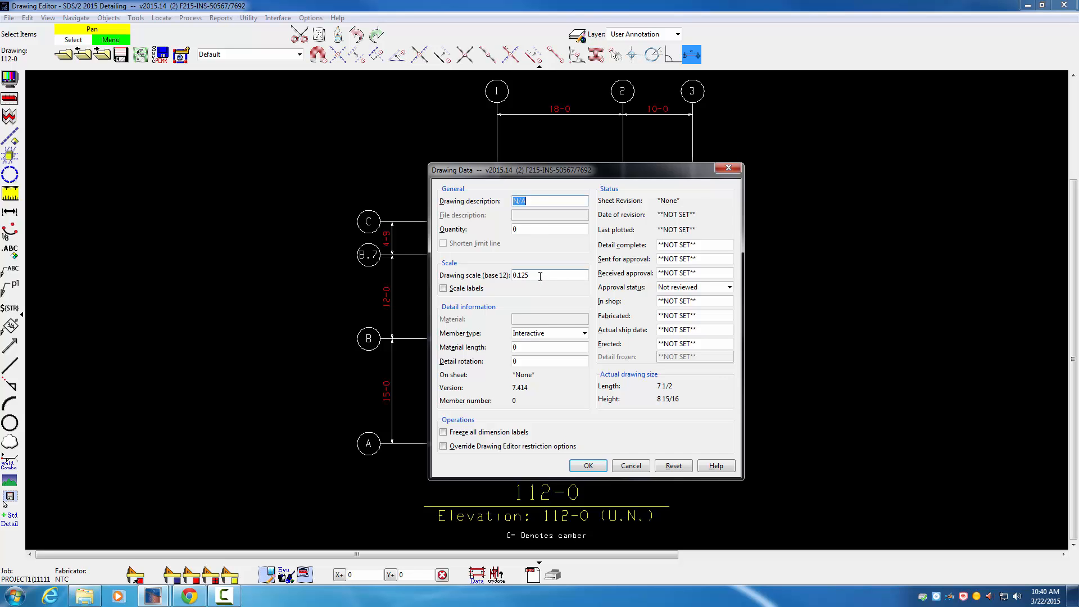
pyautogui.moveTo(696, 165)
pyautogui.mouseDown()
pyautogui.moveTo(700, 154)
pyautogui.moveTo(674, 167)
pyautogui.moveTo(896, 82)
pyautogui.moveTo(936, 115)
pyautogui.moveTo(961, 113)
pyautogui.mouseUp()
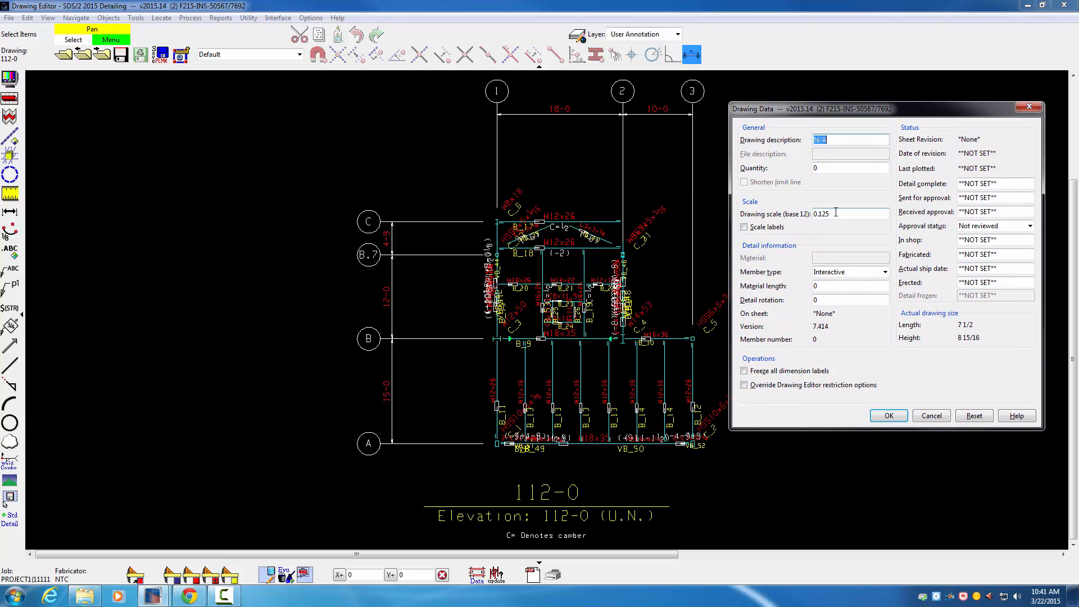
pyautogui.moveTo(836, 212); pyautogui.dragTo(817, 218)
pyautogui.write('.75')
pyautogui.click(890, 415)
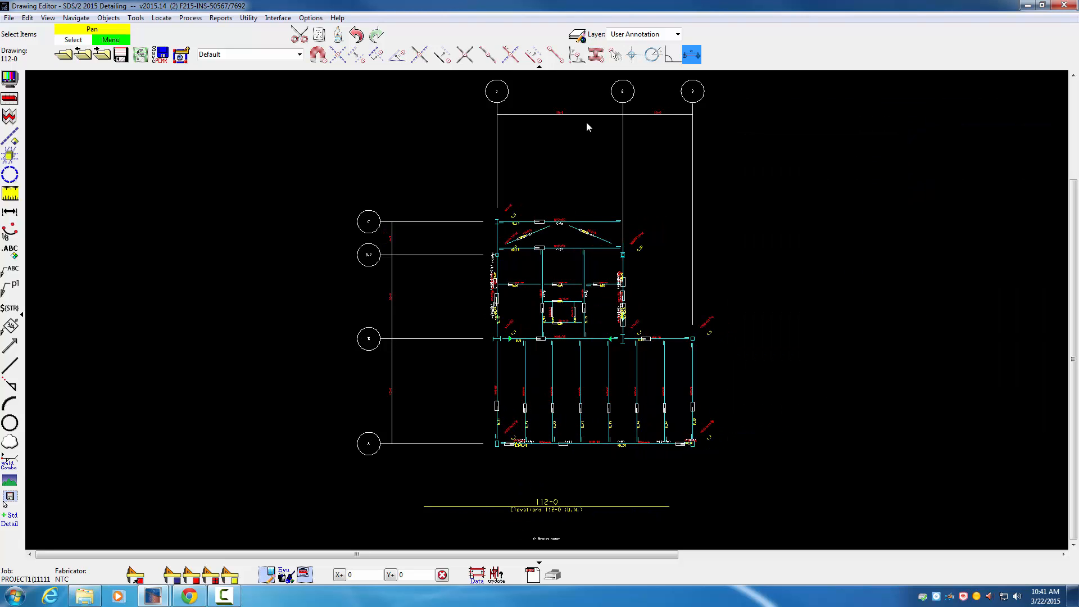
pyautogui.click(120, 56)
# Step: Open erection view 124-0 and enlarge its drawing scale in the Drawing Data
pyautogui.click(64, 55)
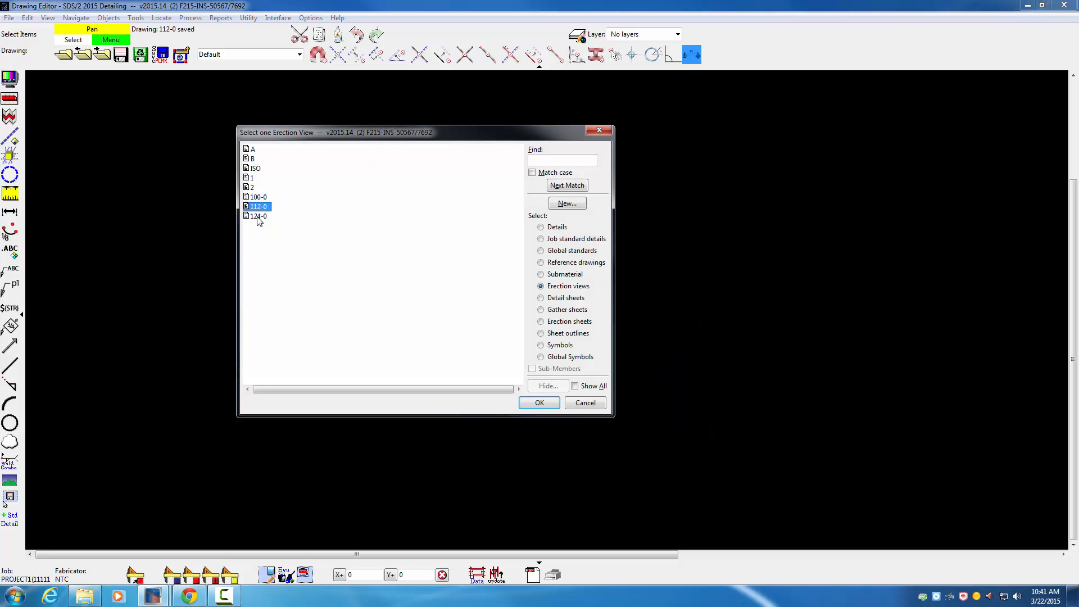
pyautogui.doubleClick(258, 216)
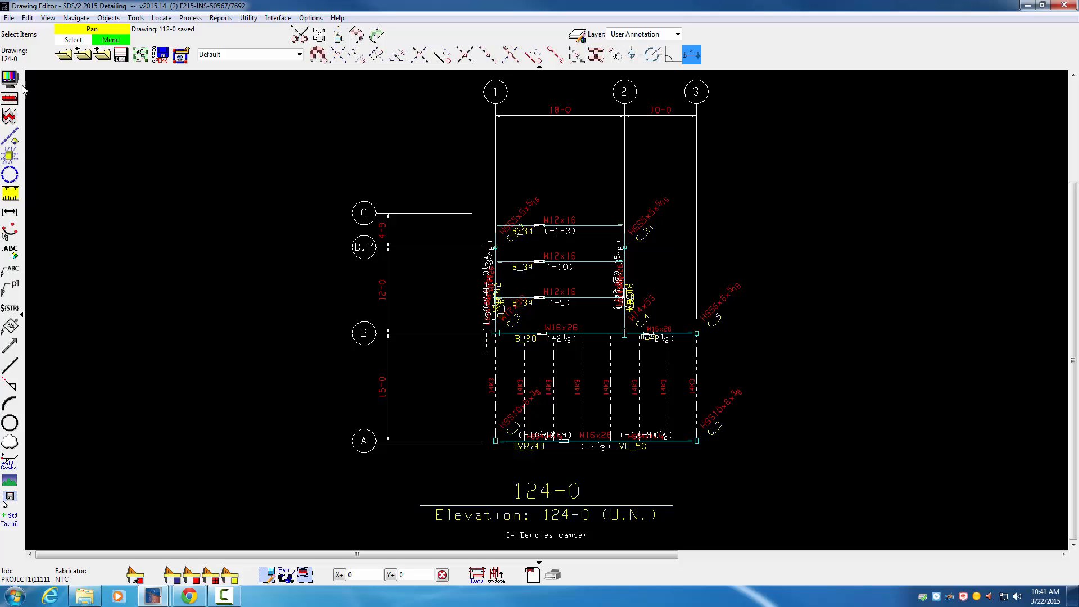
pyautogui.click(9, 79)
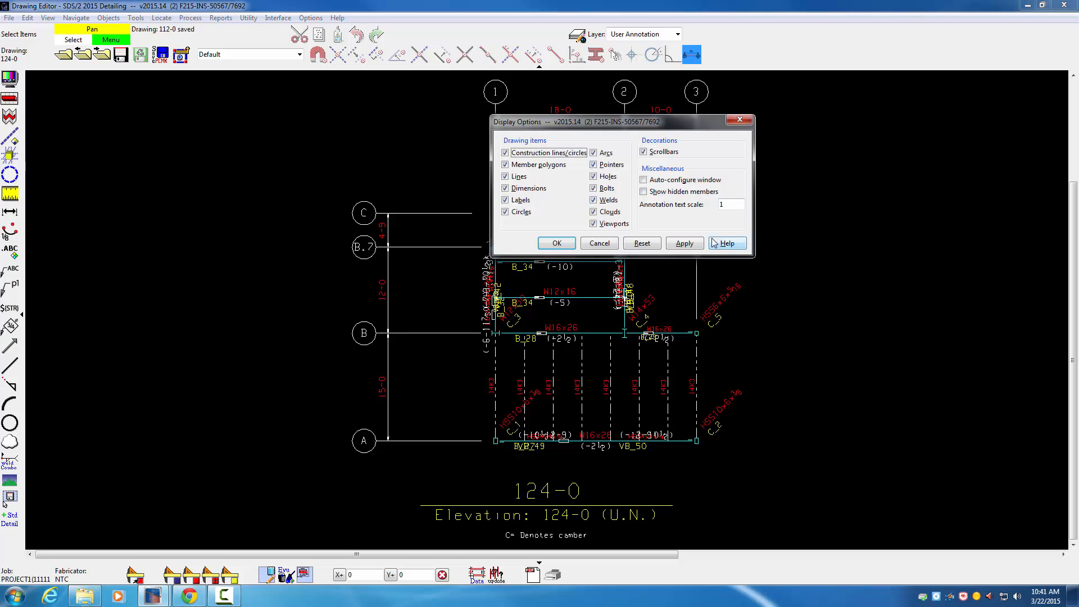
pyautogui.click(600, 243)
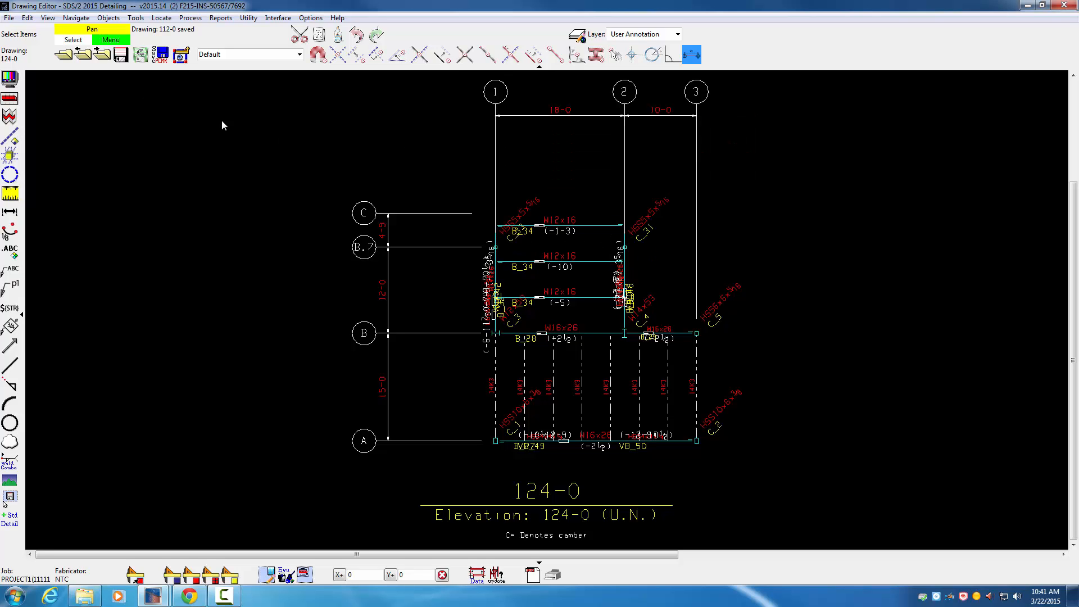
pyautogui.click(9, 17)
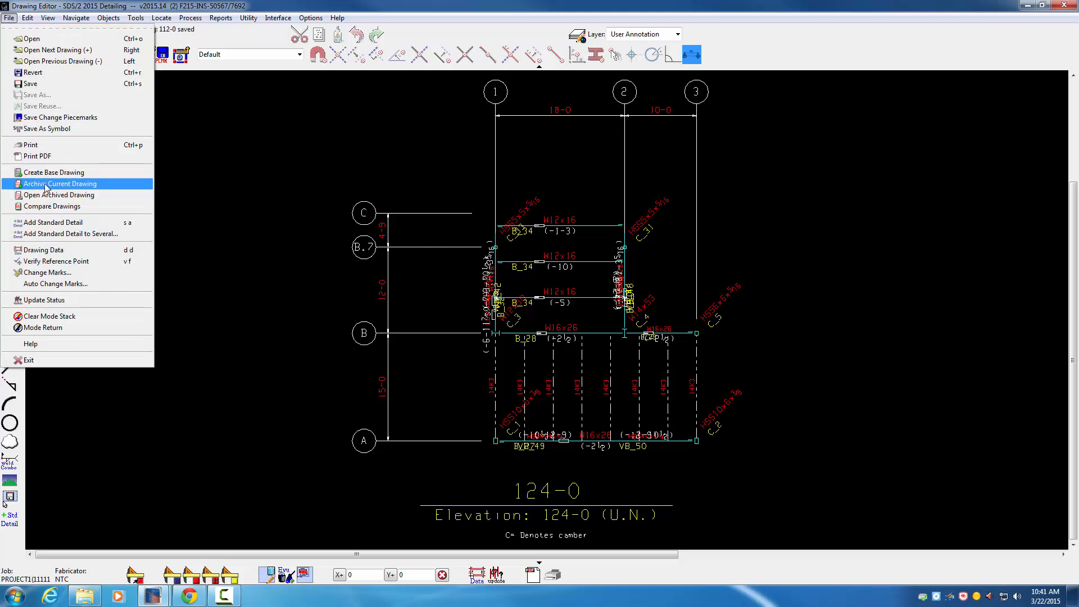
pyautogui.click(56, 252)
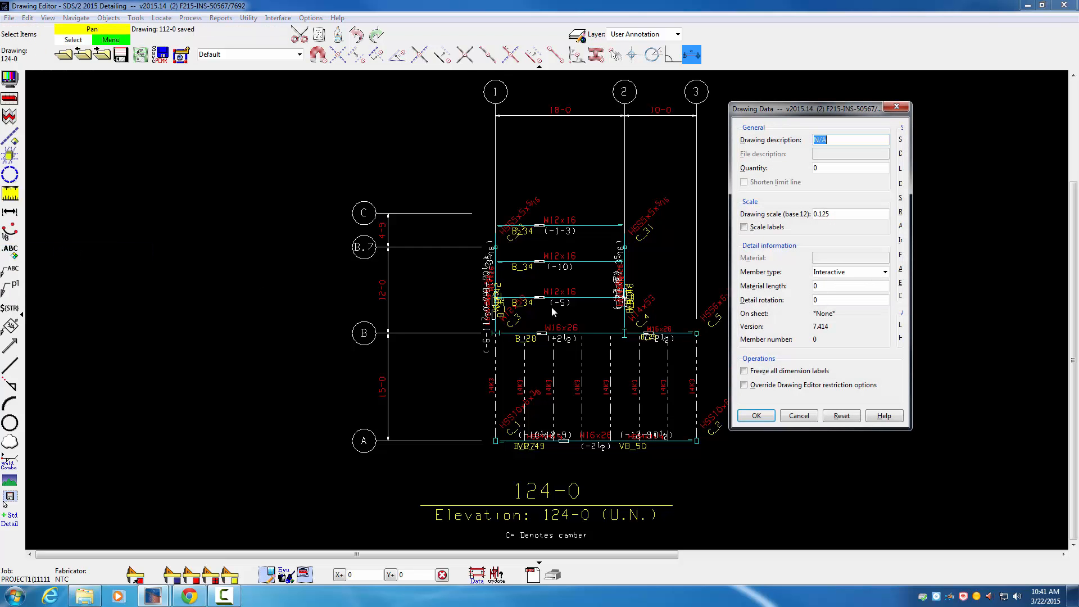
pyautogui.moveTo(836, 214); pyautogui.dragTo(812, 214)
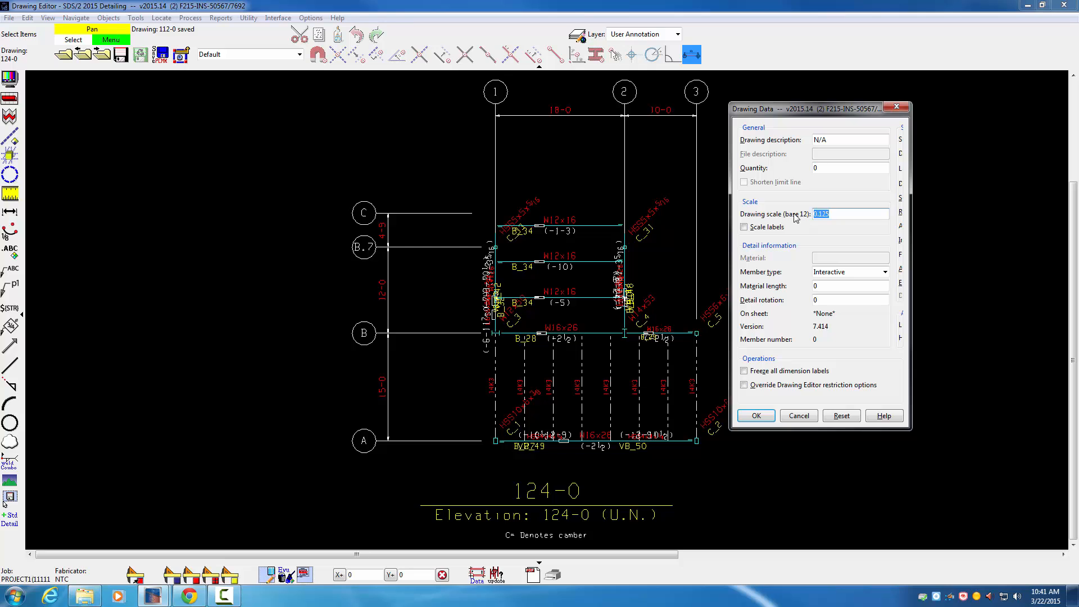
pyautogui.write('.375')
pyautogui.click(756, 416)
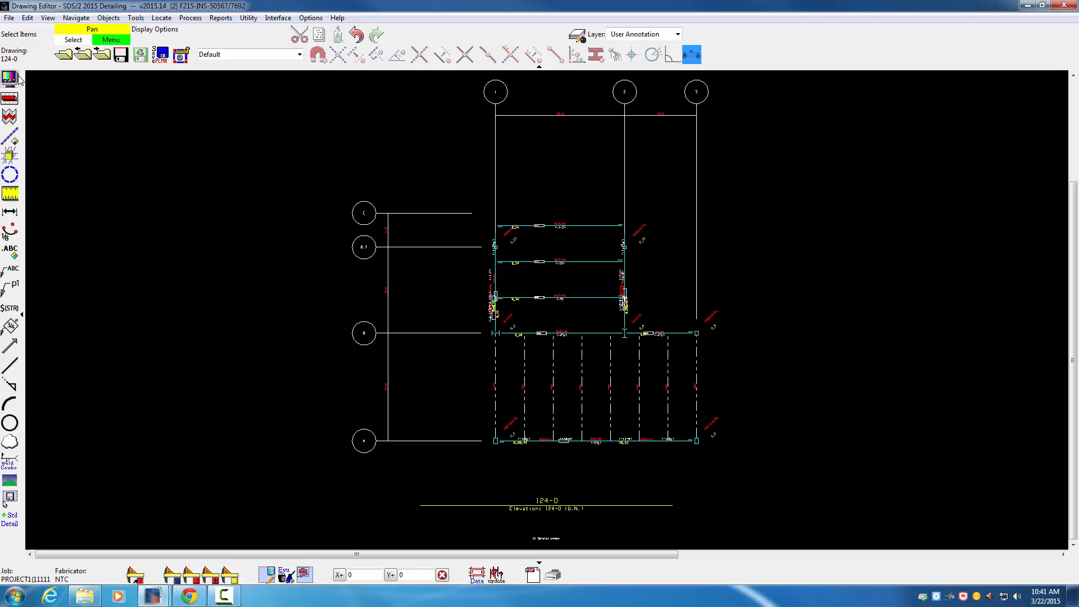
# Step: Open erection view 100-0, enlarge its drawing scale in the Drawing Data, and save it before closing the Drawing Editor
pyautogui.click(64, 54)
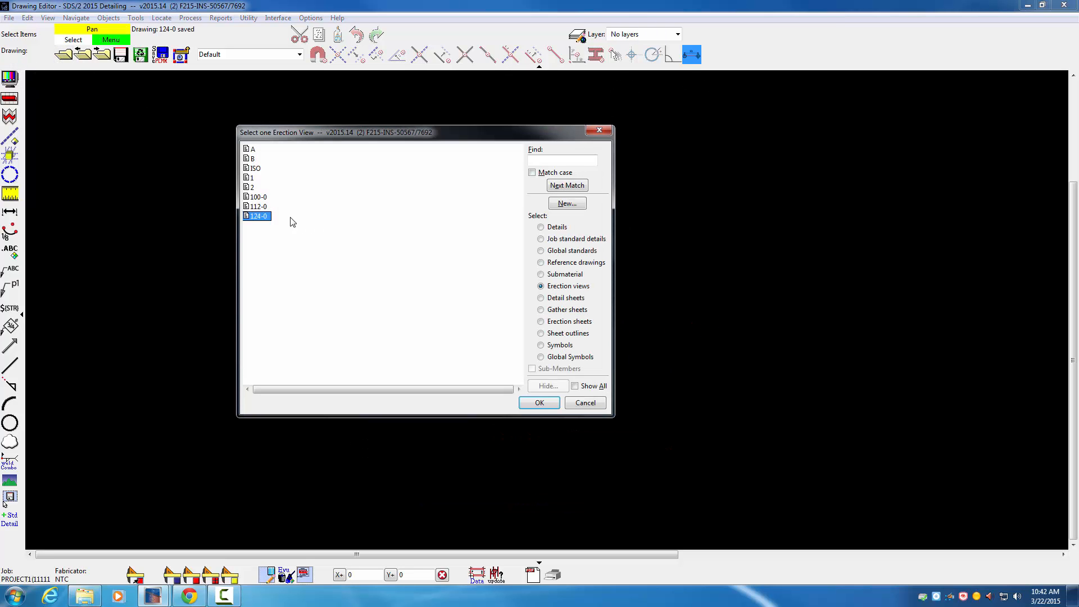
pyautogui.doubleClick(259, 198)
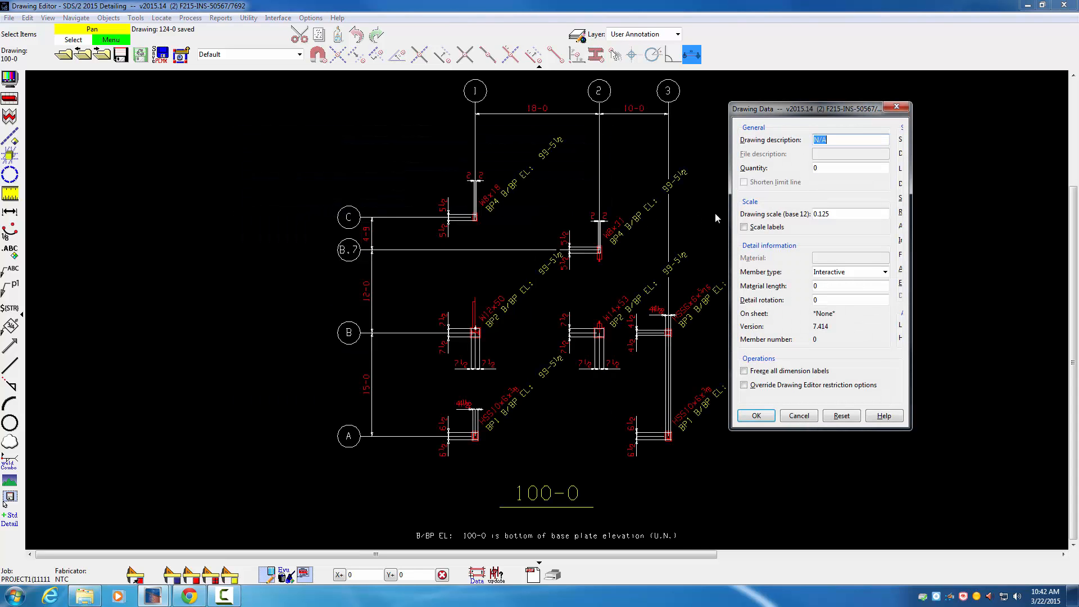
pyautogui.moveTo(832, 214); pyautogui.dragTo(792, 210)
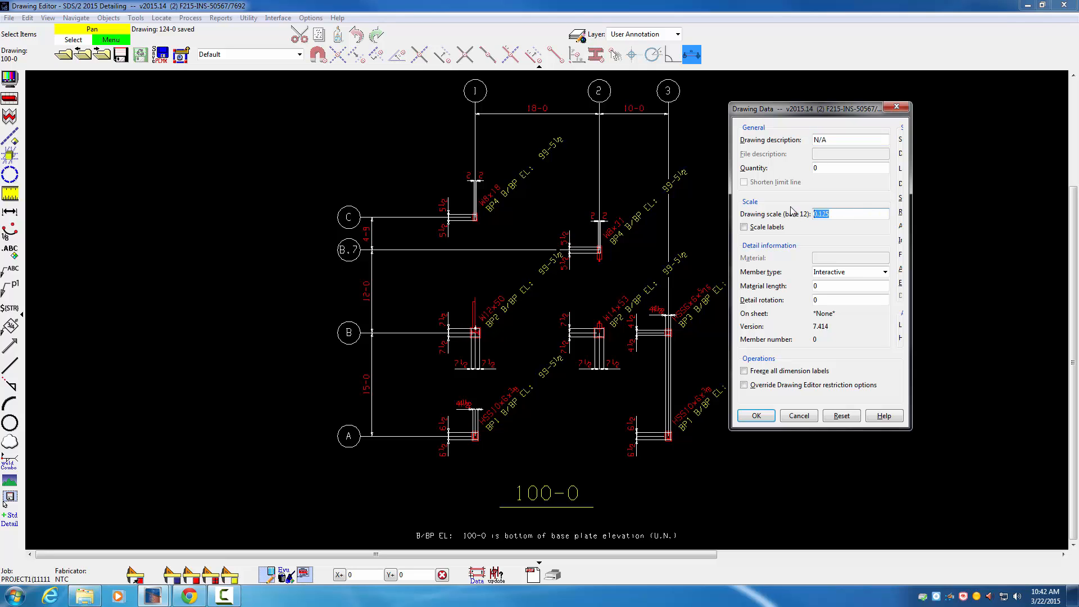
pyautogui.write('.375')
pyautogui.click(757, 416)
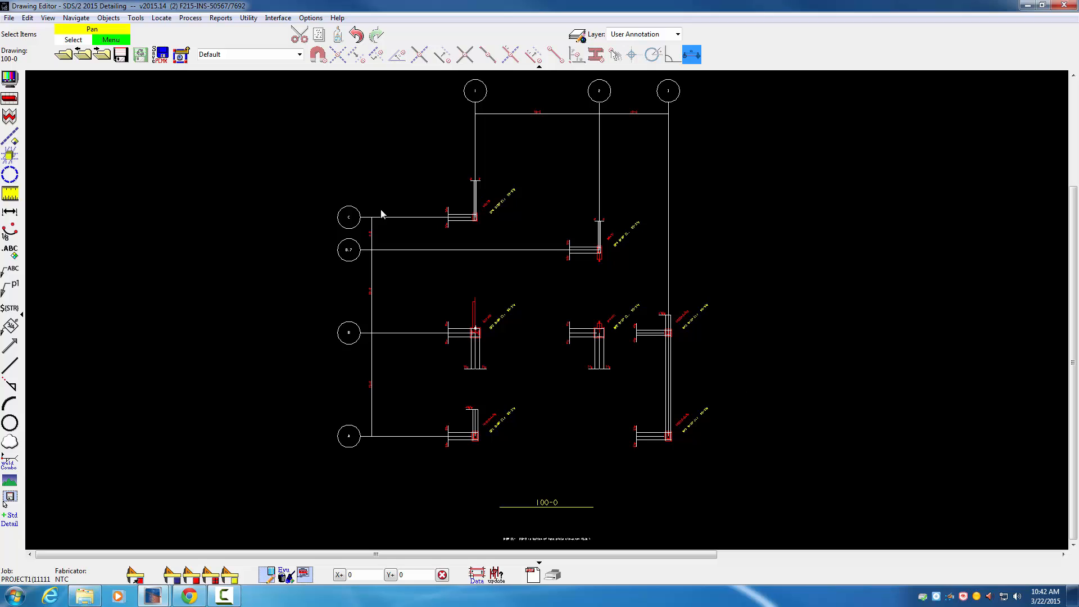
pyautogui.click(120, 57)
pyautogui.click(1068, 6)
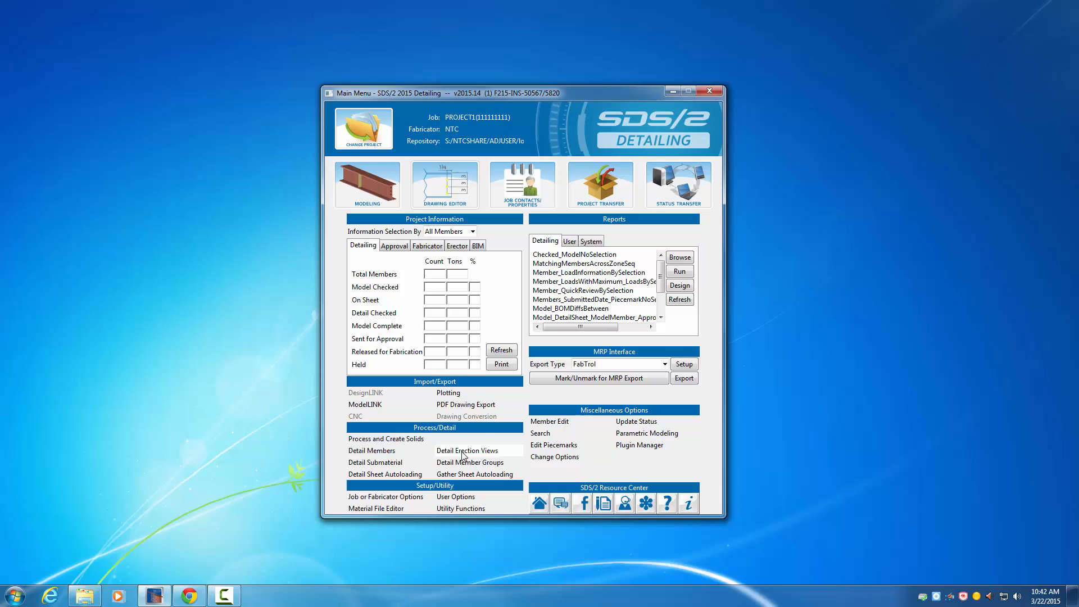
# Step: Detail erection views 112-0 and 124-0 again in Stick style, annotating the views and removing System drawing annotations
pyautogui.click(462, 452)
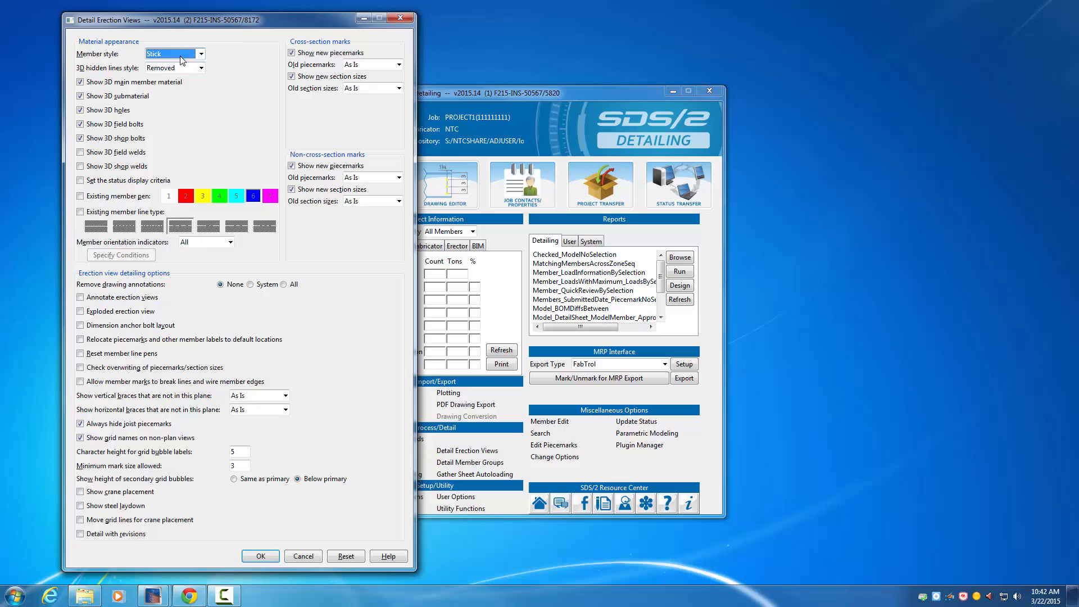
pyautogui.click(250, 284)
pyautogui.click(82, 297)
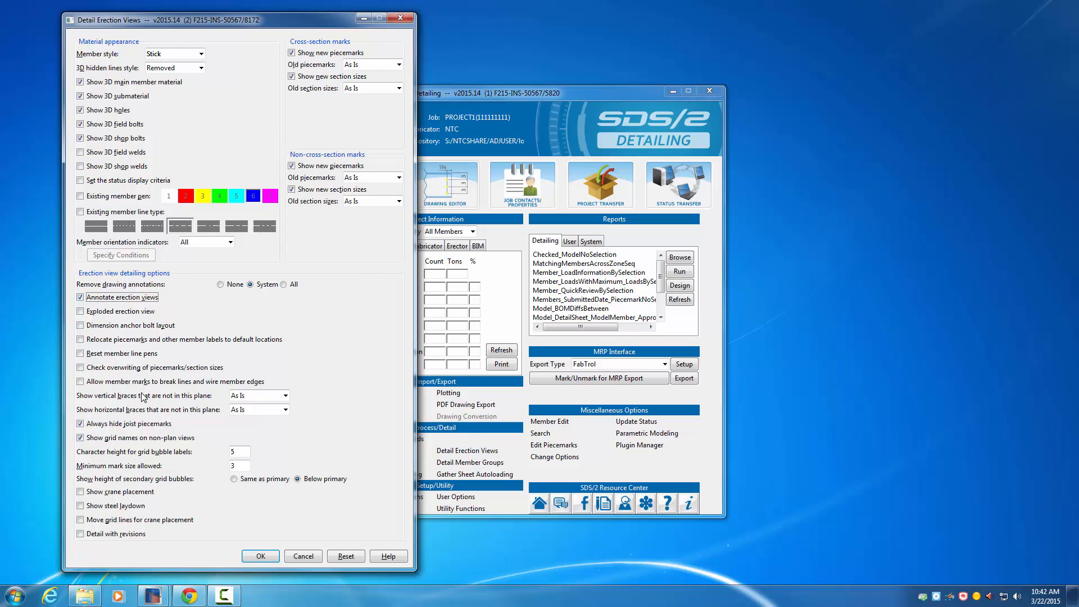
pyautogui.click(261, 556)
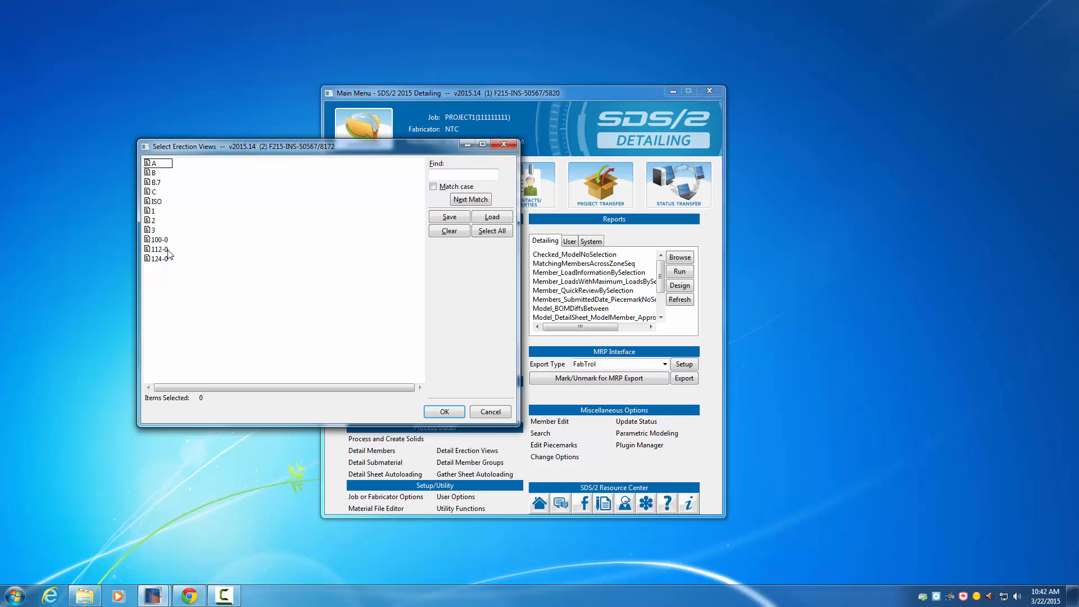
pyautogui.click(160, 249)
pyautogui.keyDown('ctrl'); pyautogui.click(164, 260); pyautogui.keyUp('ctrl')
pyautogui.click(444, 412)
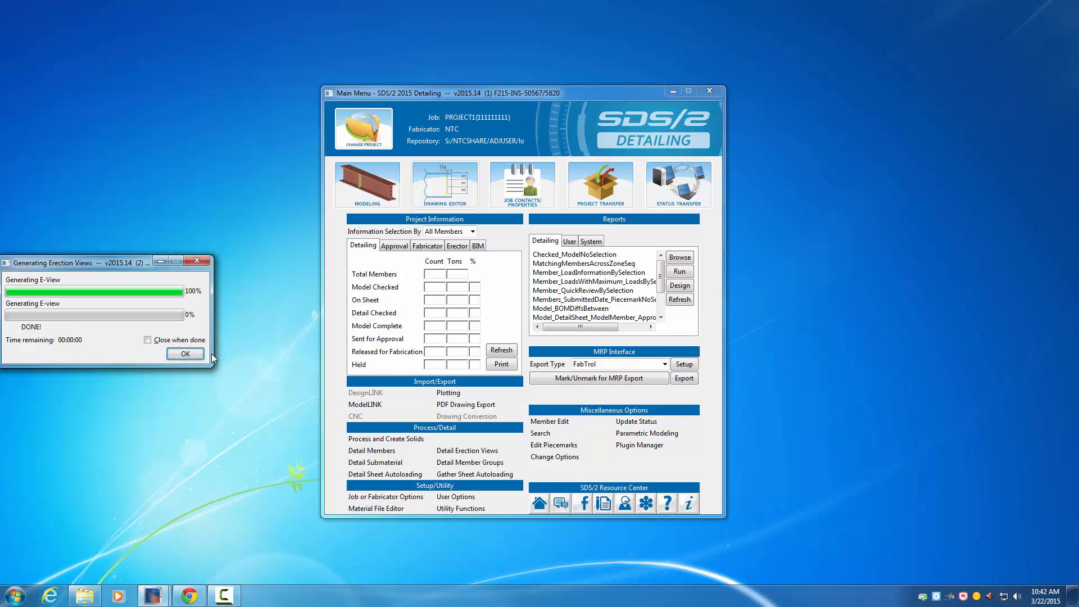
pyautogui.click(186, 354)
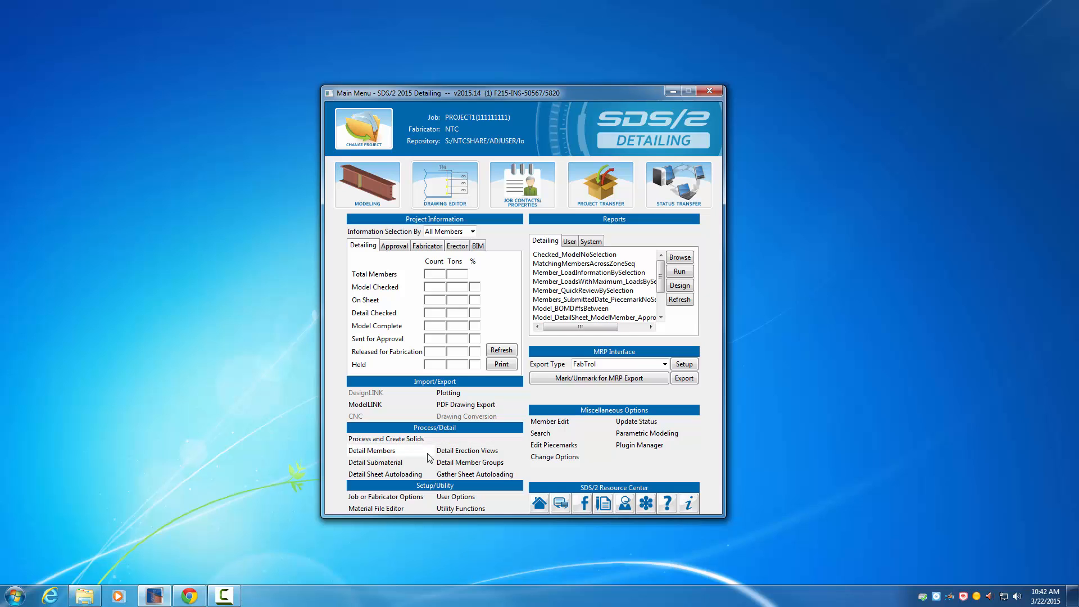
# Step: Set up a Detail Erection Views run with Wire member style, System annotations removed, views annotated and the anchor bolt layout dimensioned
pyautogui.click(450, 451)
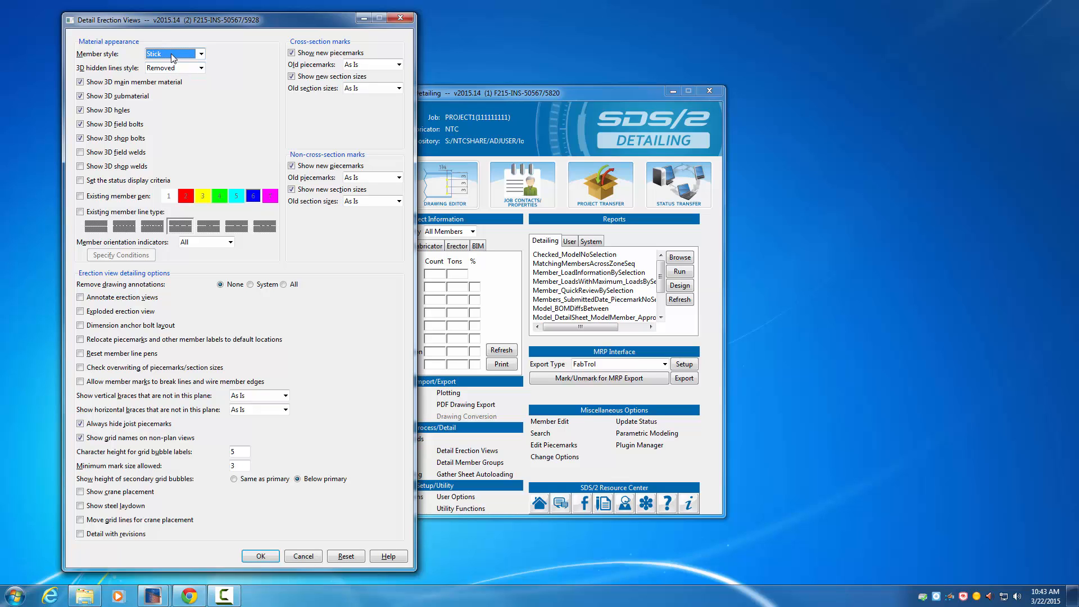
pyautogui.click(172, 56)
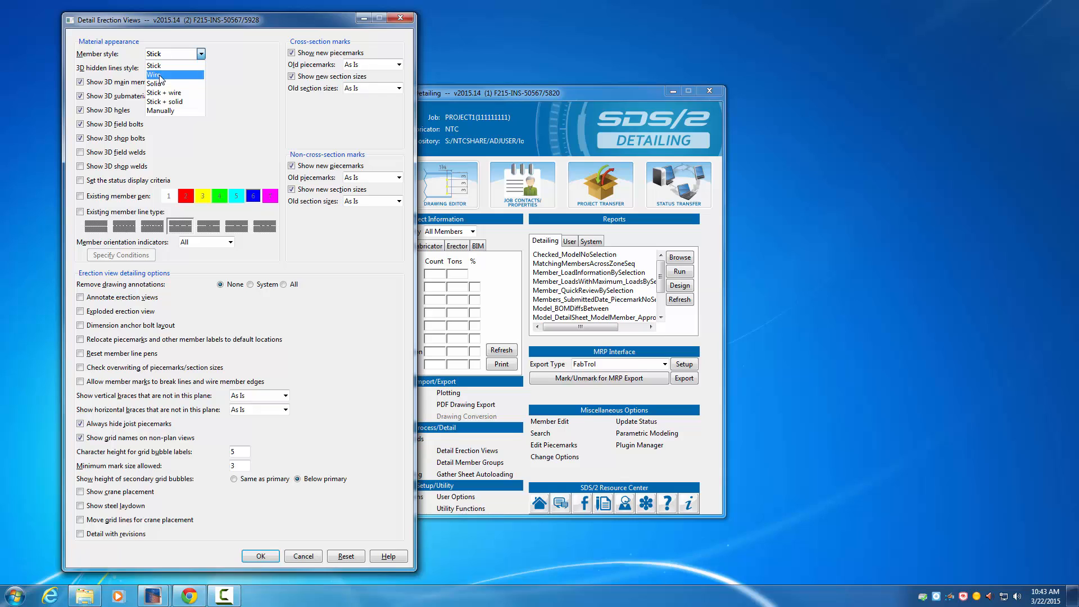
pyautogui.click(162, 75)
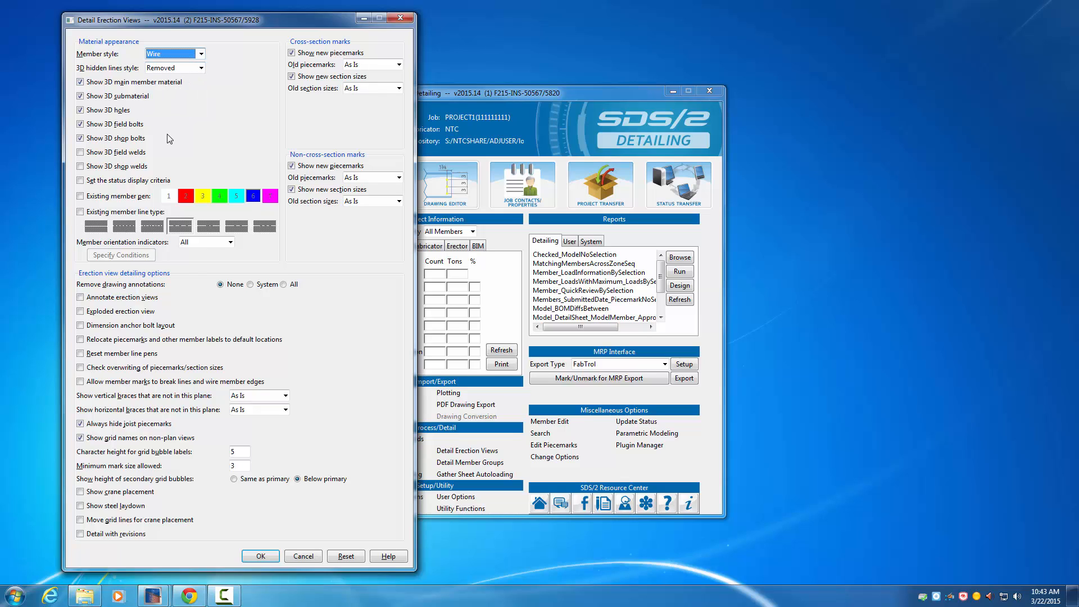
pyautogui.click(251, 285)
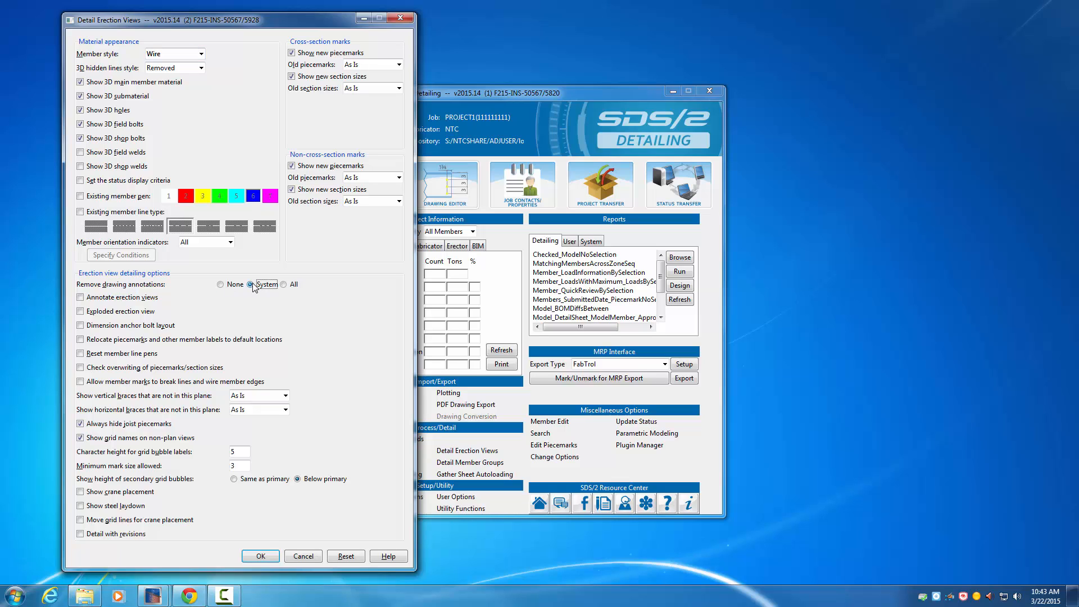
pyautogui.click(91, 301)
pyautogui.click(80, 326)
pyautogui.click(260, 556)
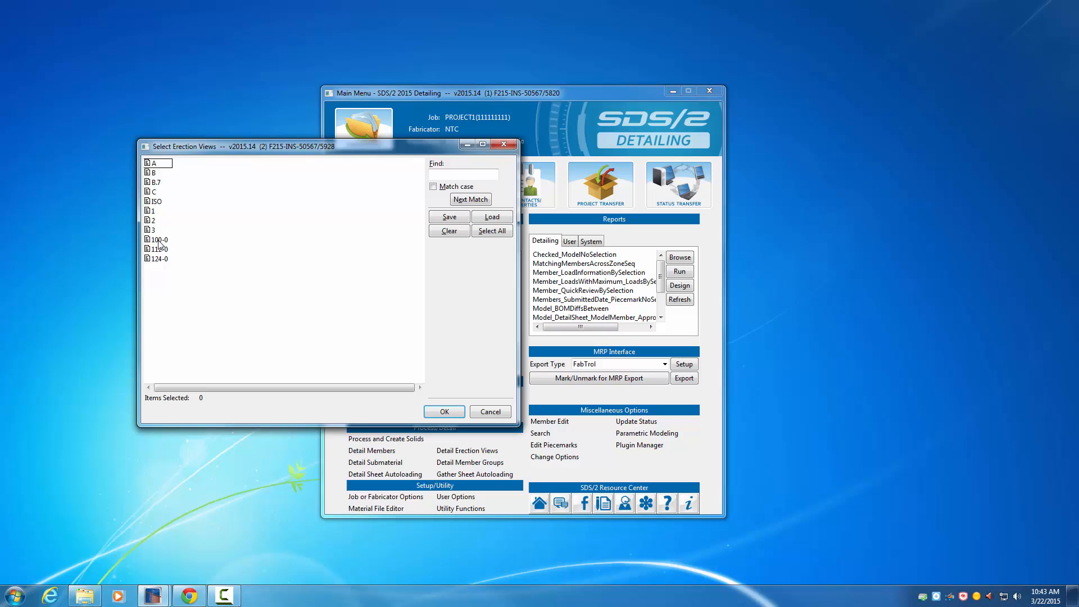
# Step: Detail erection view 100-0 with the chosen options
pyautogui.click(159, 241)
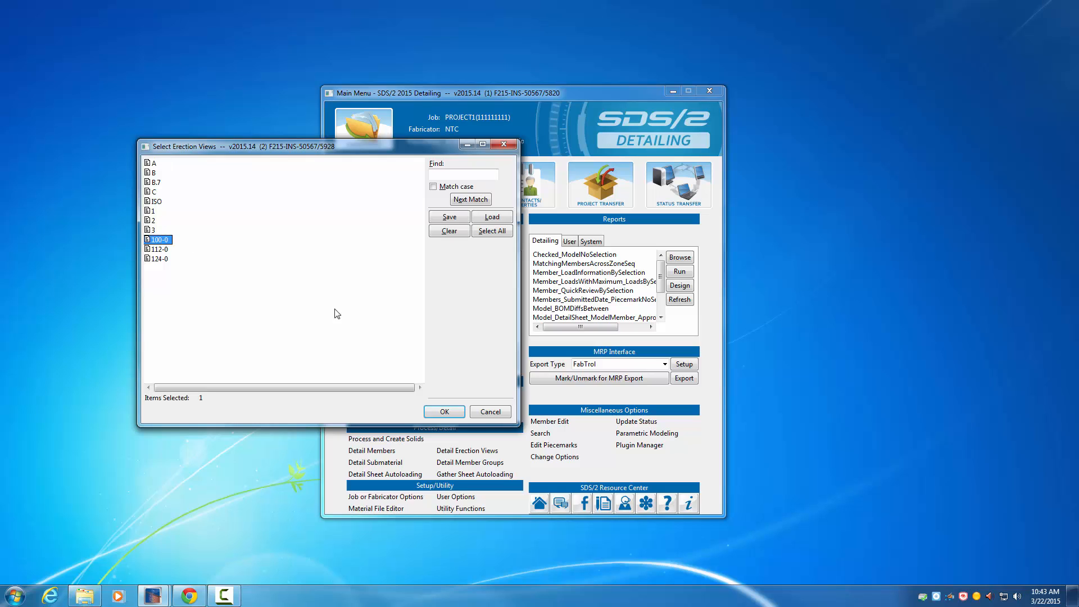
pyautogui.click(445, 412)
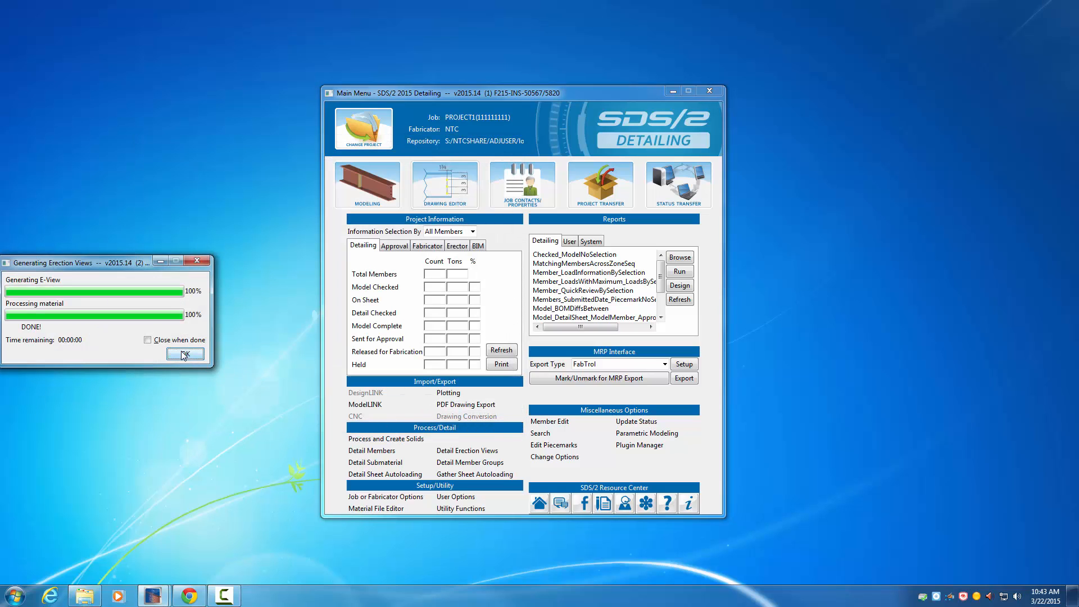
pyautogui.click(183, 354)
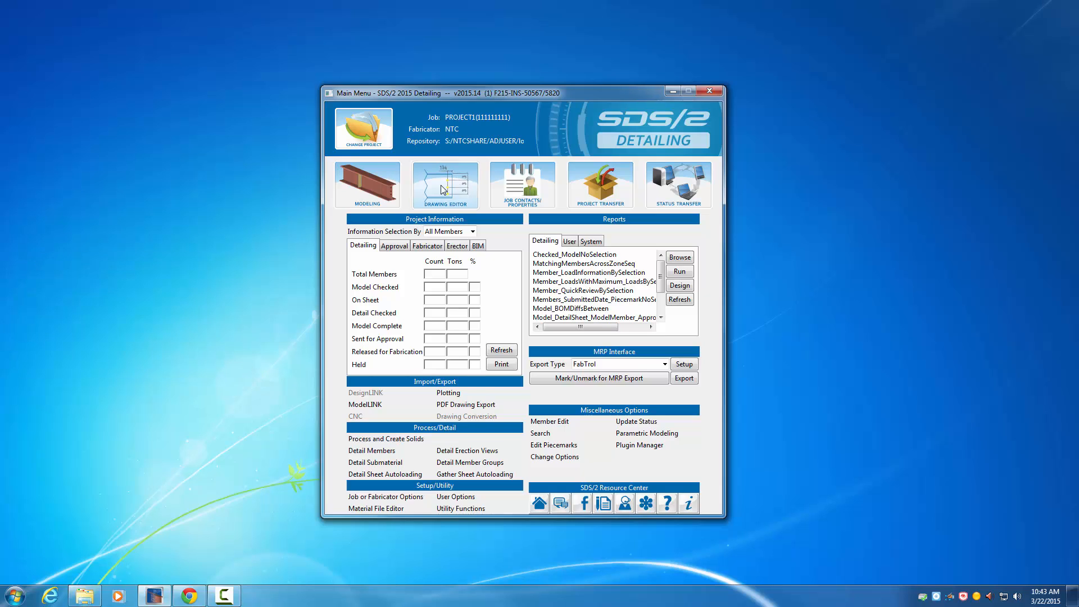
# Step: Open erection view 100-0 in the Drawing Editor
pyautogui.click(444, 189)
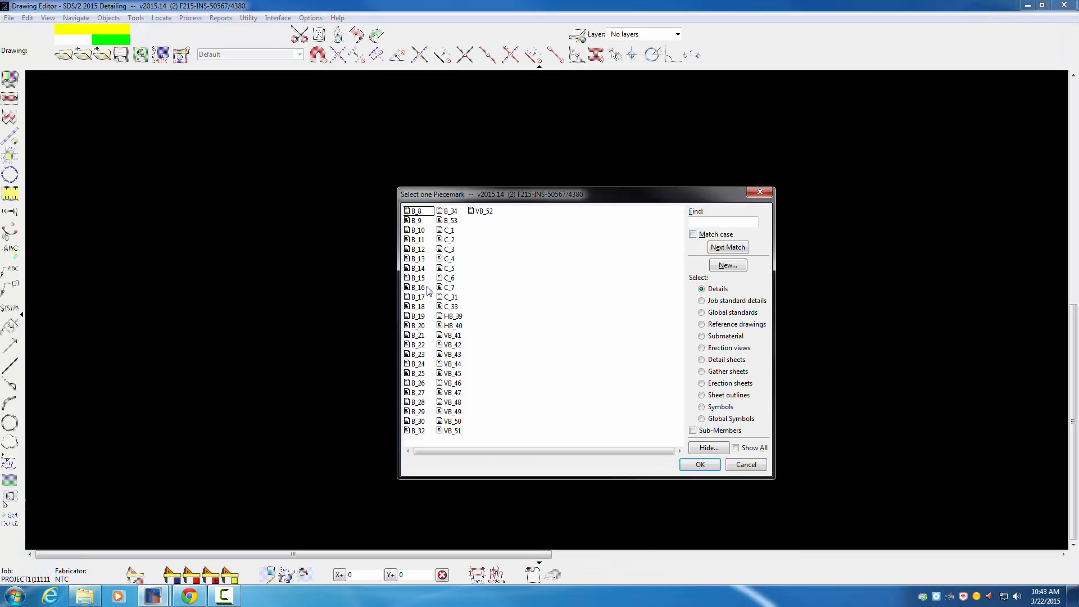
pyautogui.click(702, 348)
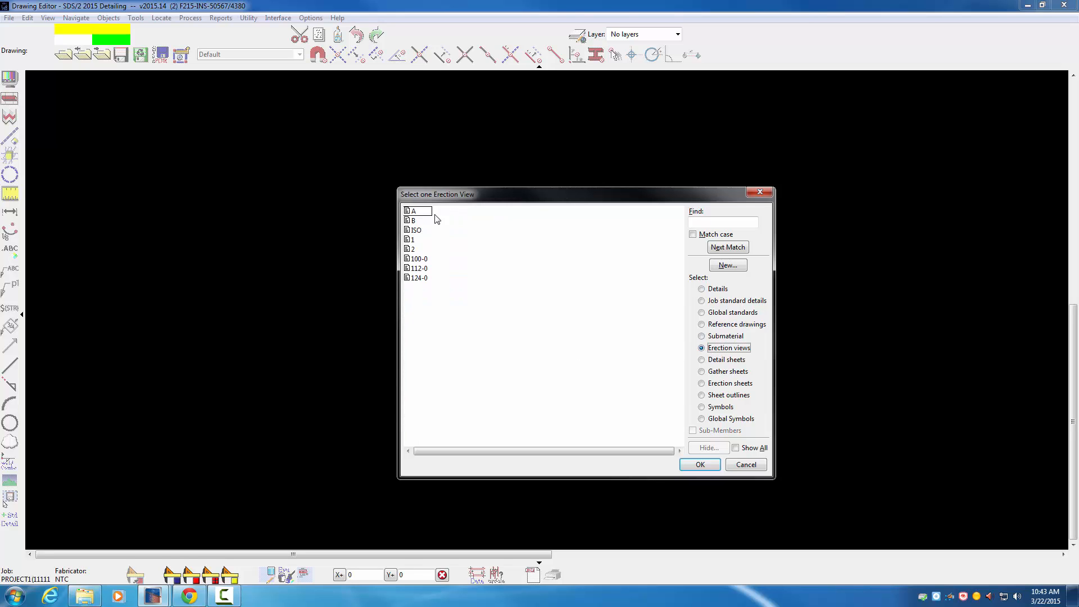
pyautogui.doubleClick(419, 259)
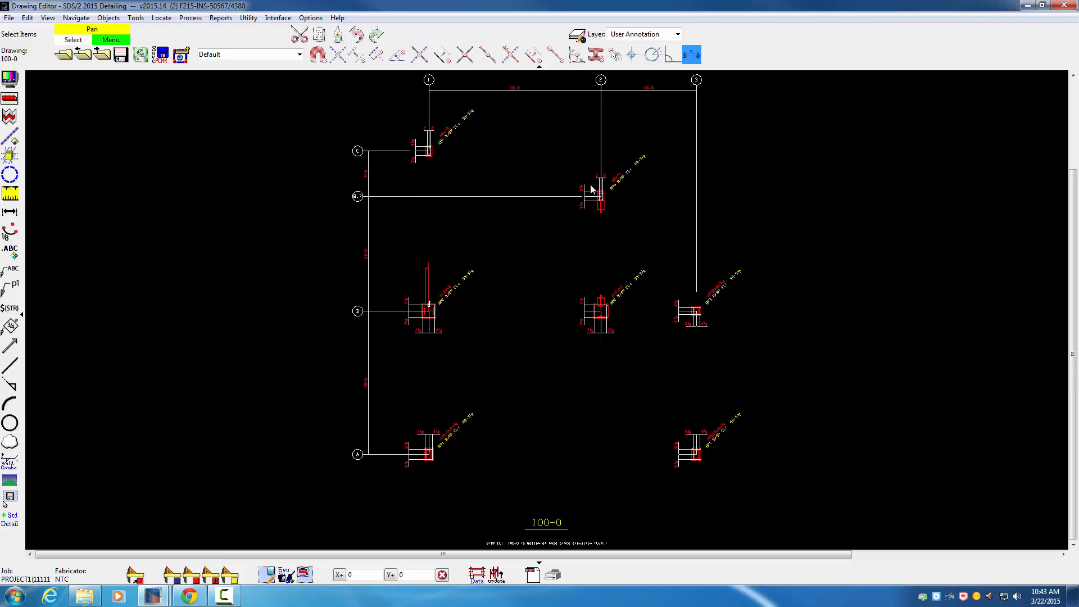
# Step: Check the drawing scale of erection view 100-0 in its drawing data without changing anything
pyautogui.click(9, 79)
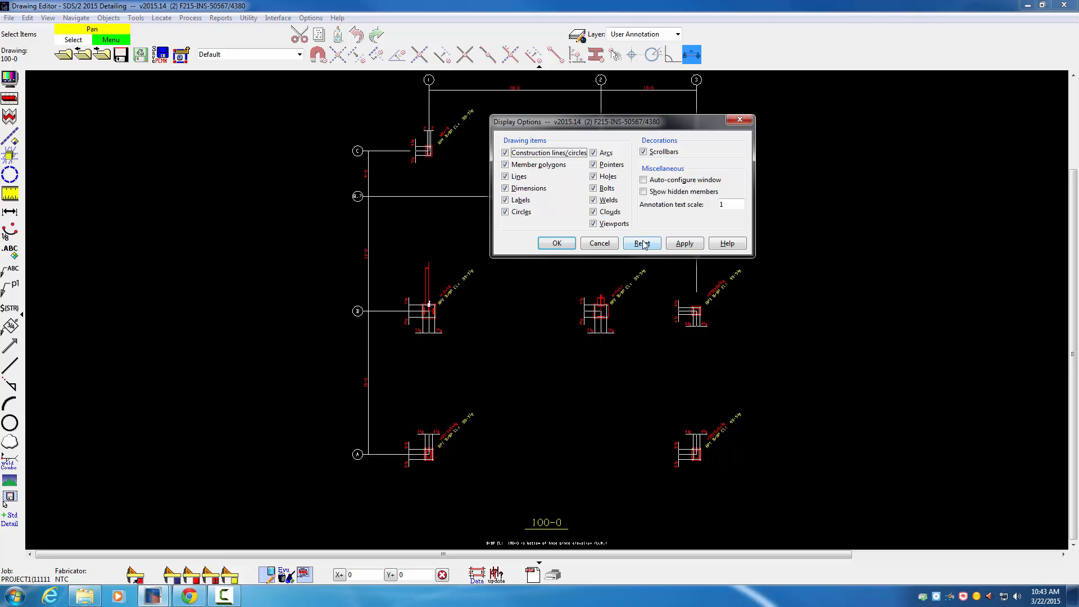
pyautogui.click(590, 245)
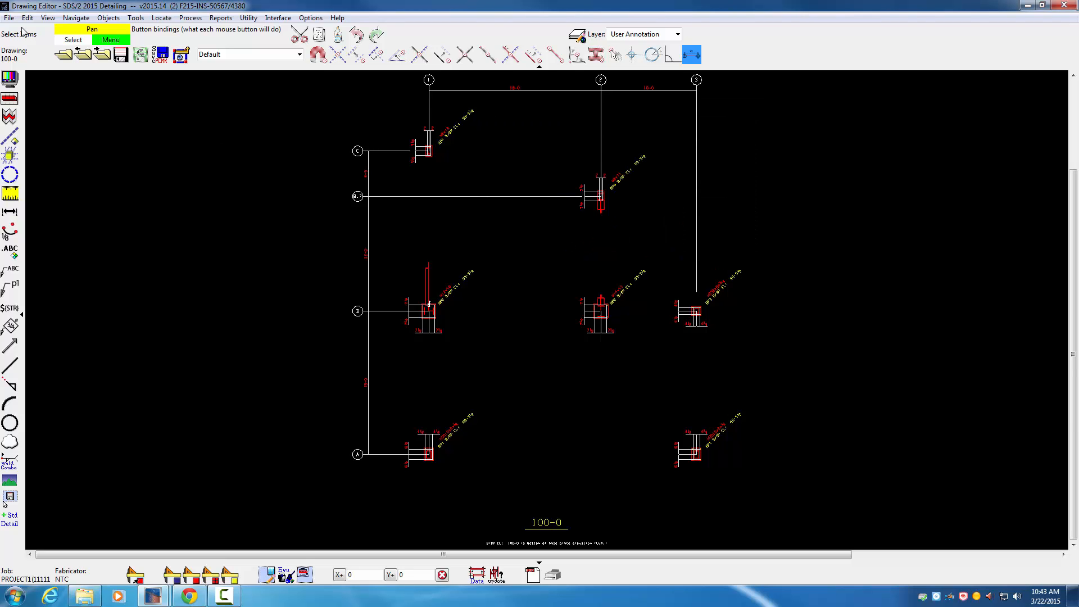
pyautogui.hotkey('alt', 'f')
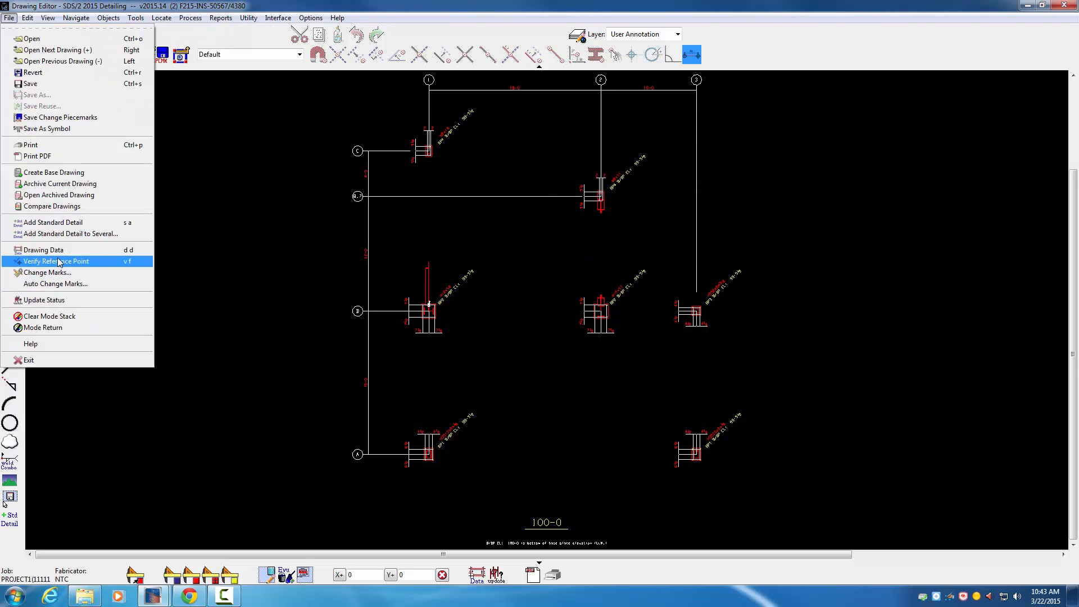
pyautogui.click(99, 255)
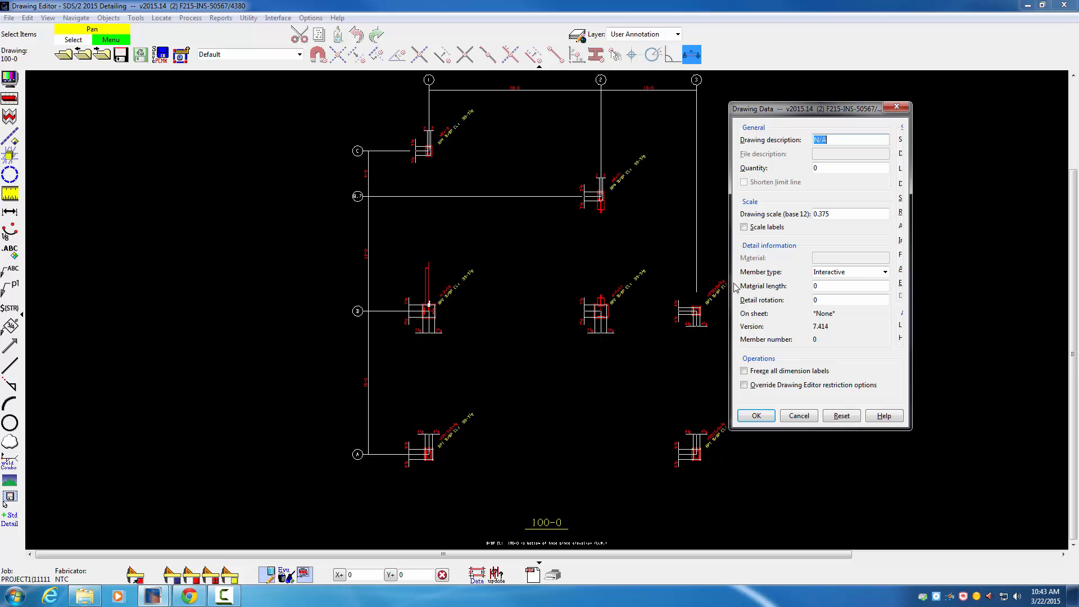
pyautogui.click(799, 415)
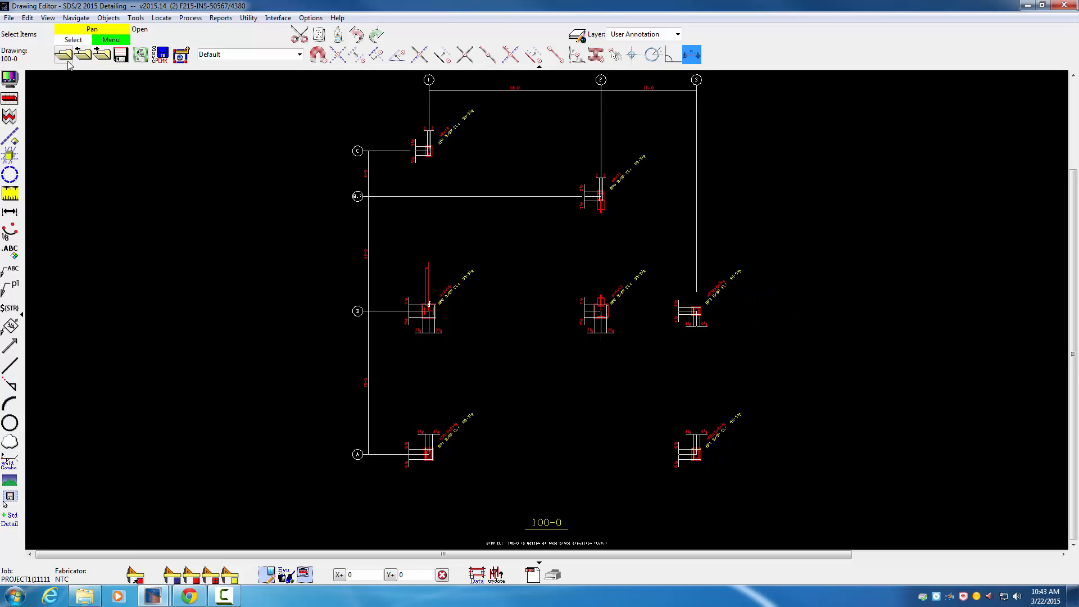
# Step: Step forward through erection views 112-0 and 124-0 to review them, and open erection view B
pyautogui.click(104, 56)
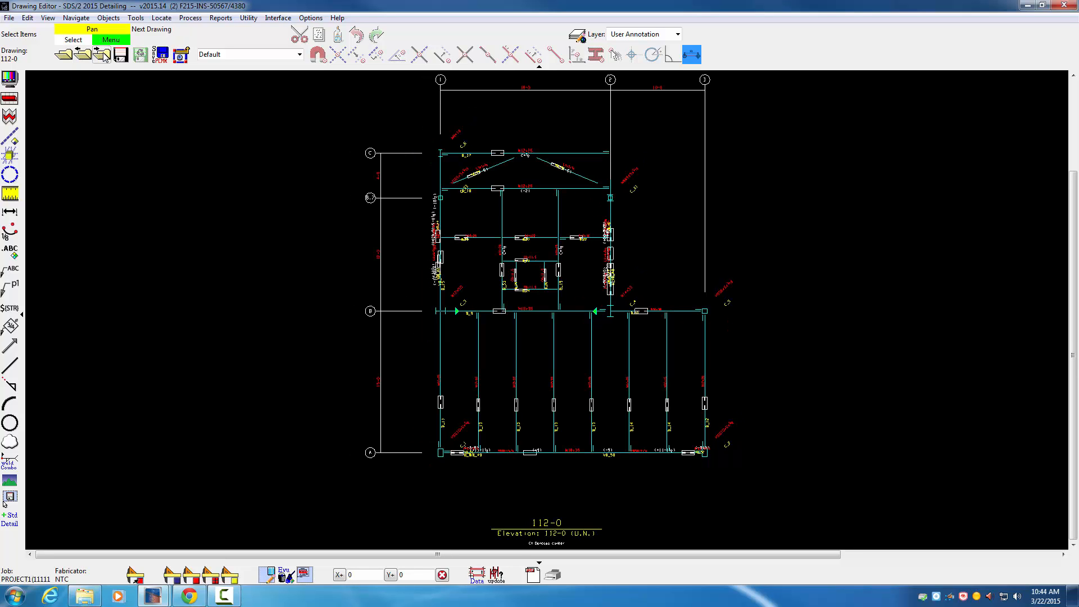
pyautogui.click(105, 56)
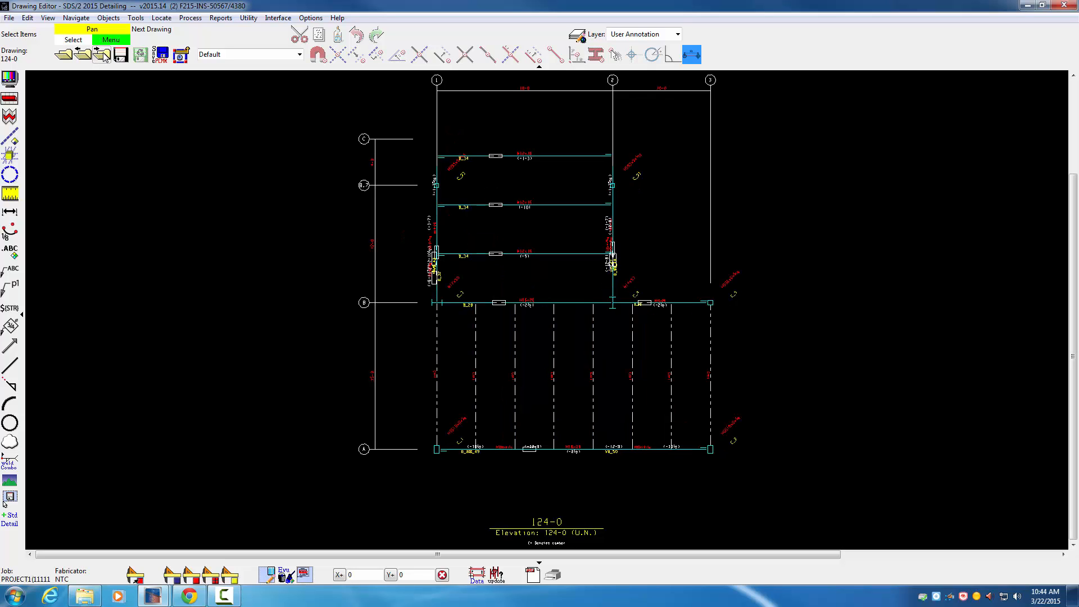
pyautogui.click(104, 55)
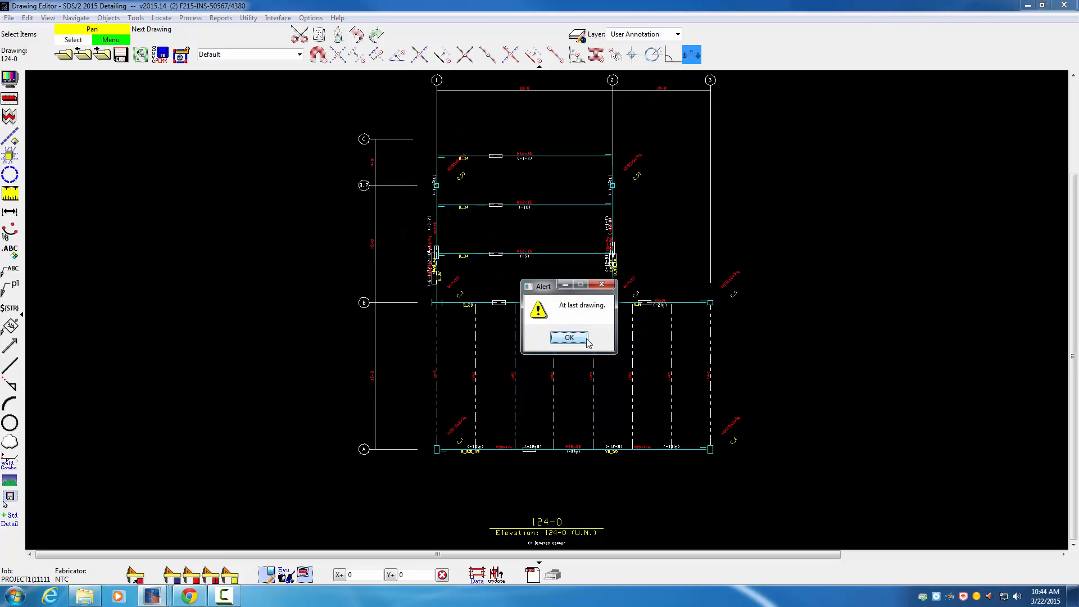
pyautogui.click(569, 338)
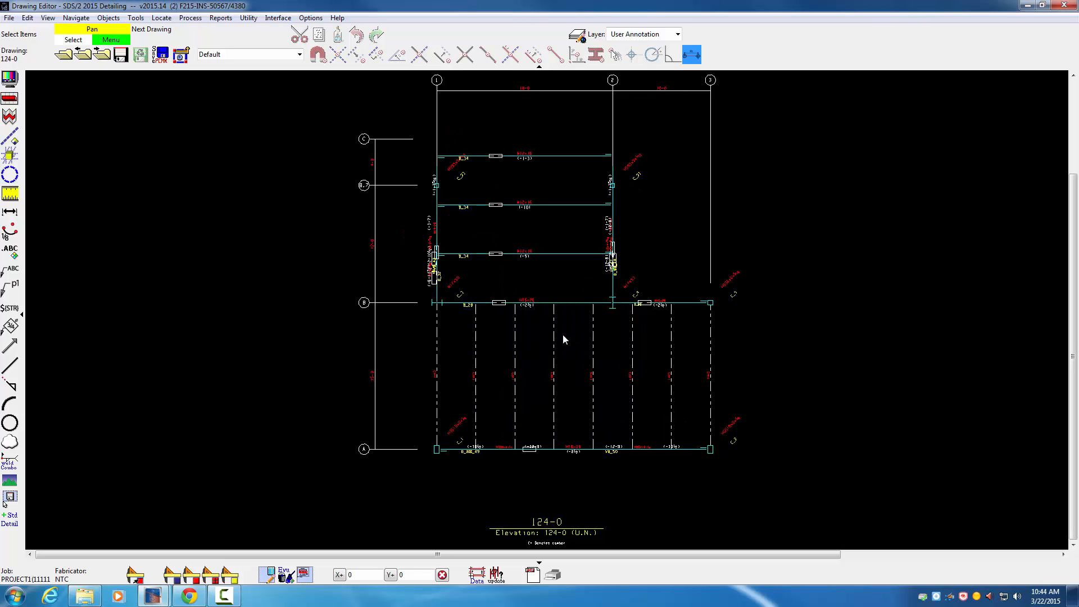
pyautogui.click(64, 54)
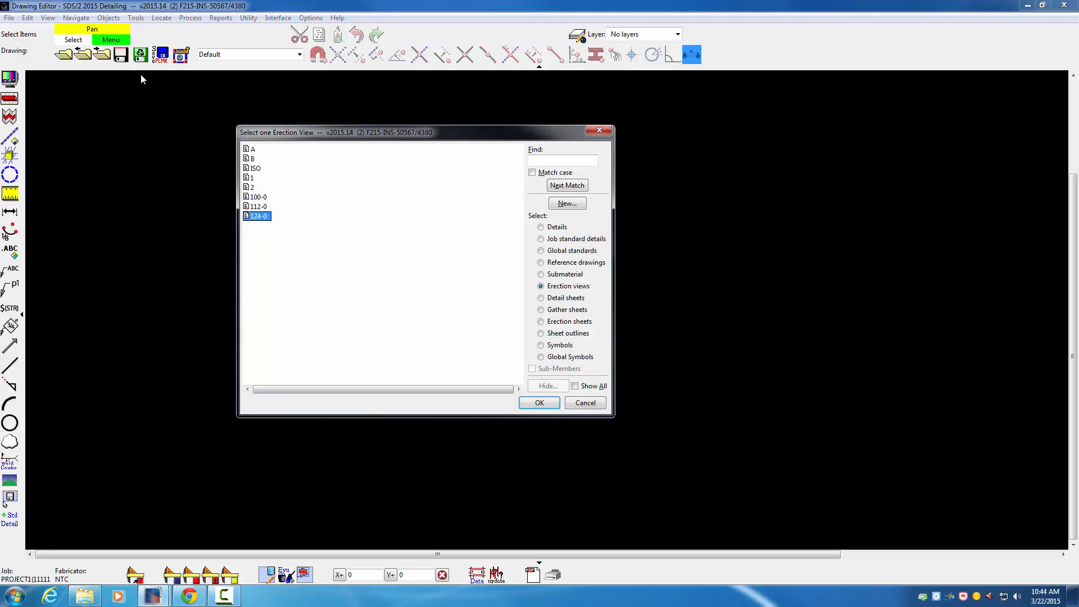
pyautogui.doubleClick(253, 159)
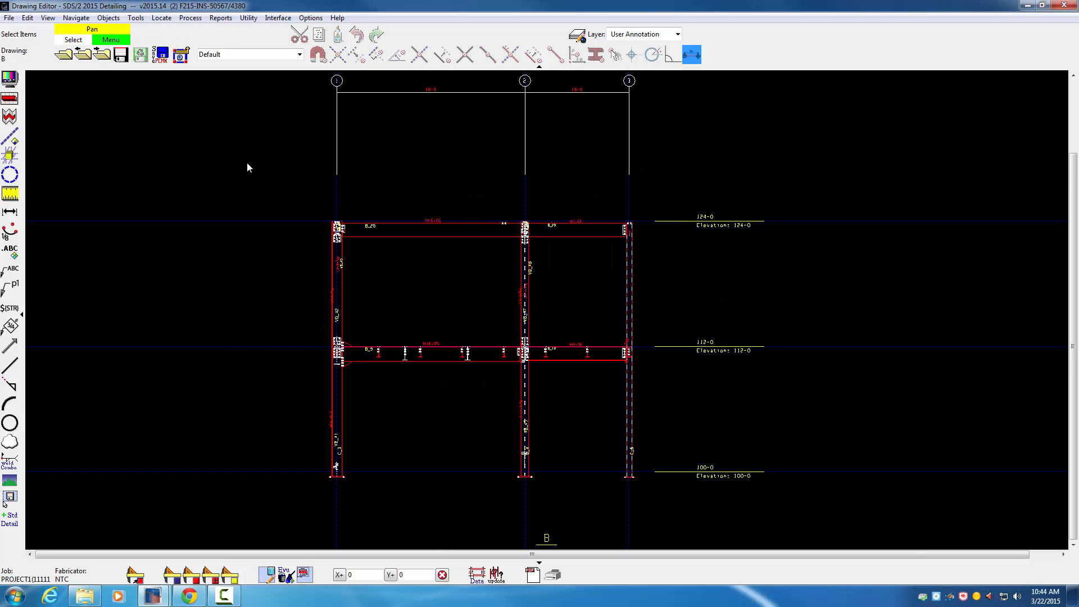